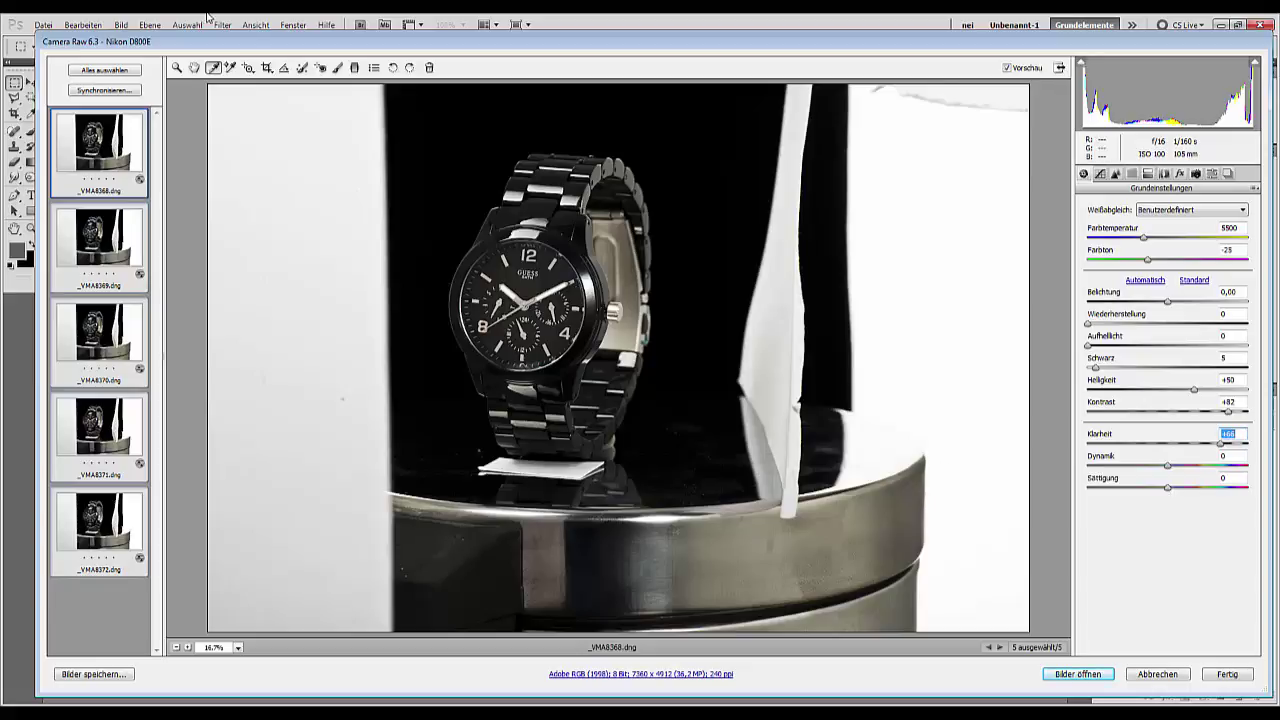
- Select all five raw watch images and open them for editing
left_click(115, 74)
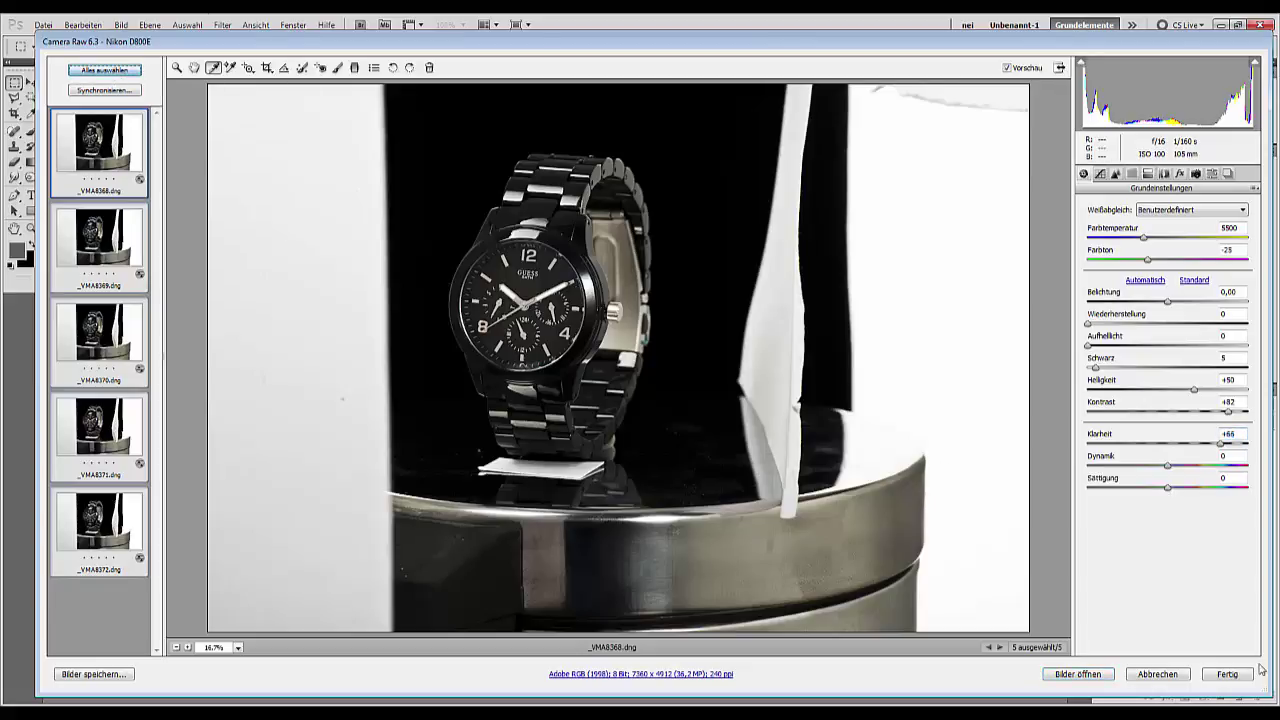
left_click(1077, 674)
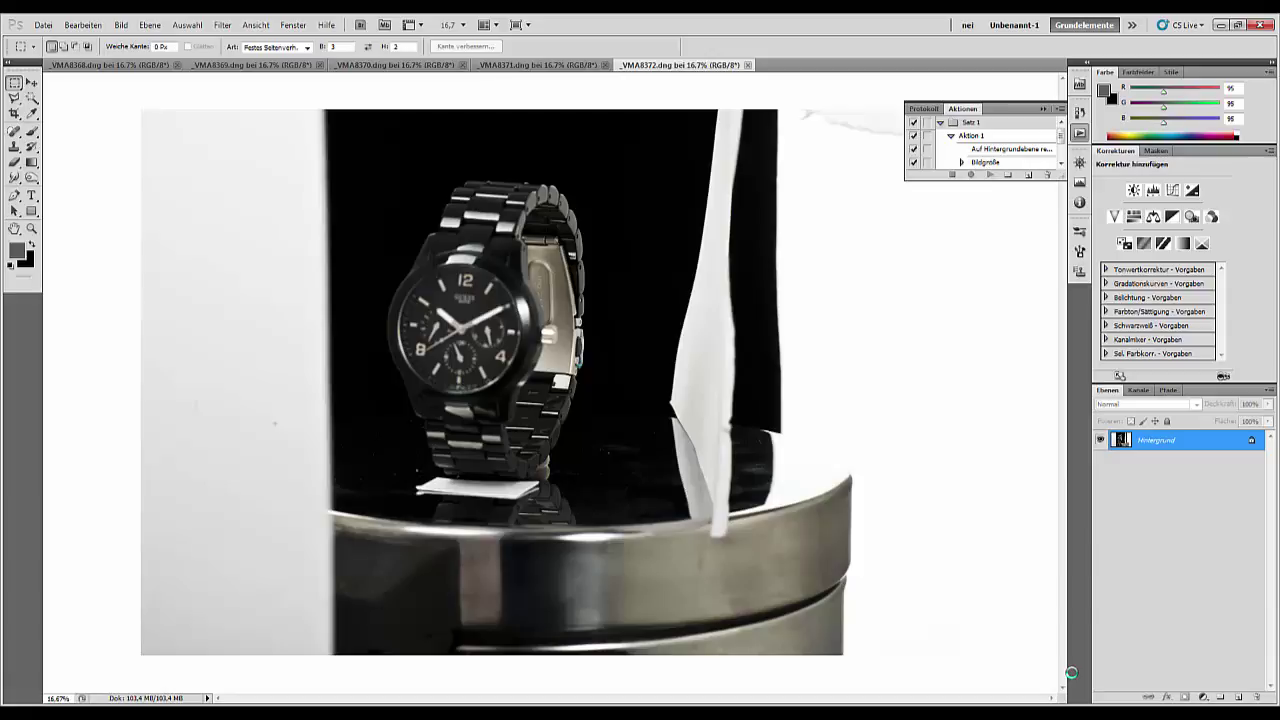
- Run Photomerge on all open files with the Auto layout and blending images together turned off
left_click(43, 25)
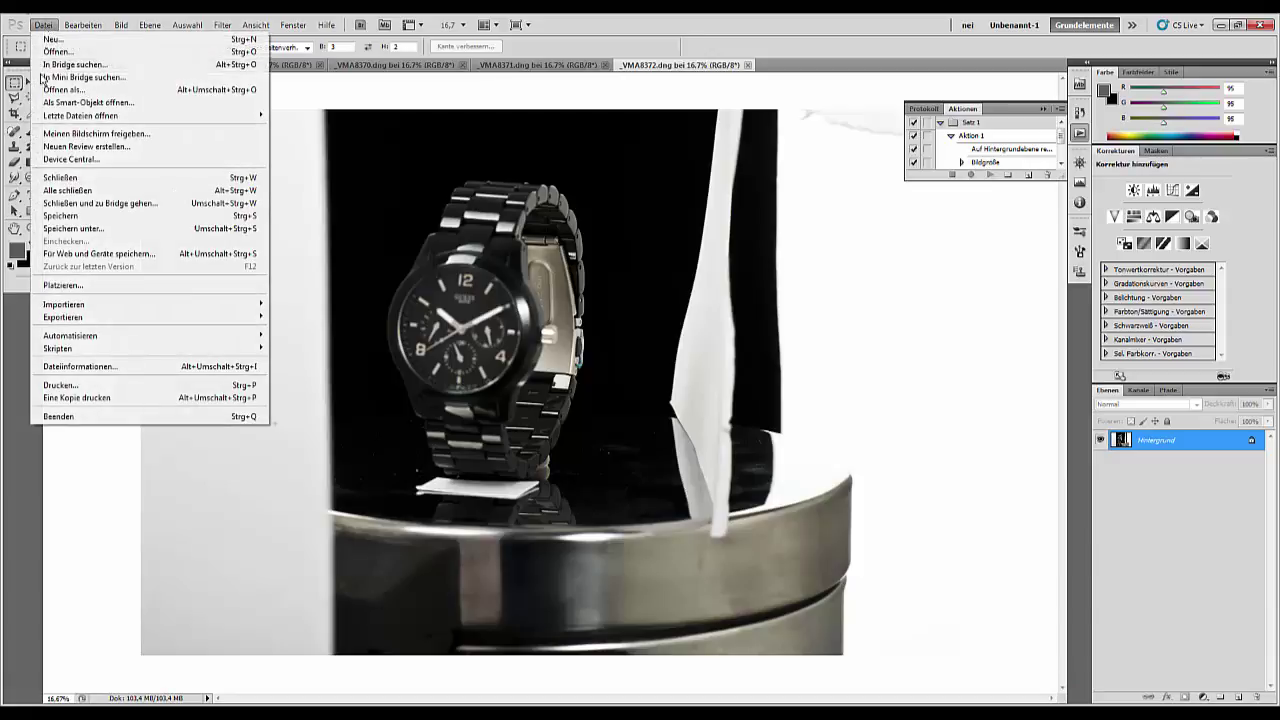
mouse_move(56, 338)
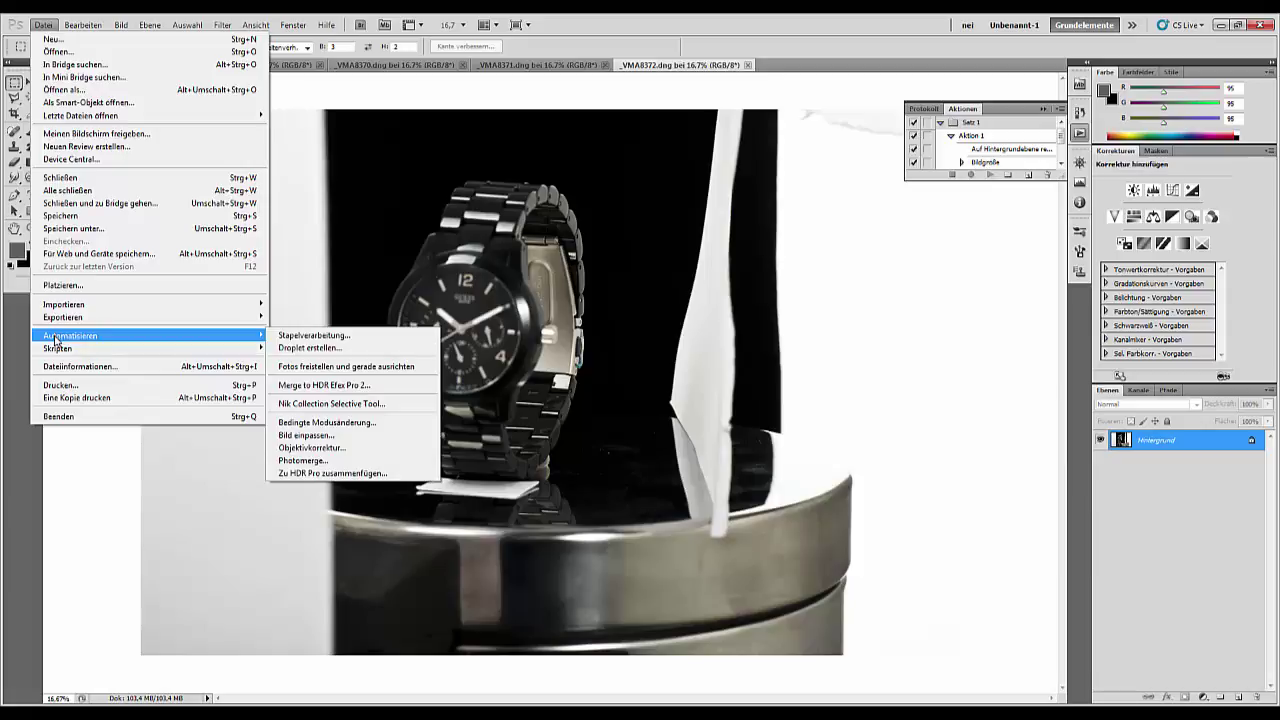
left_click(321, 462)
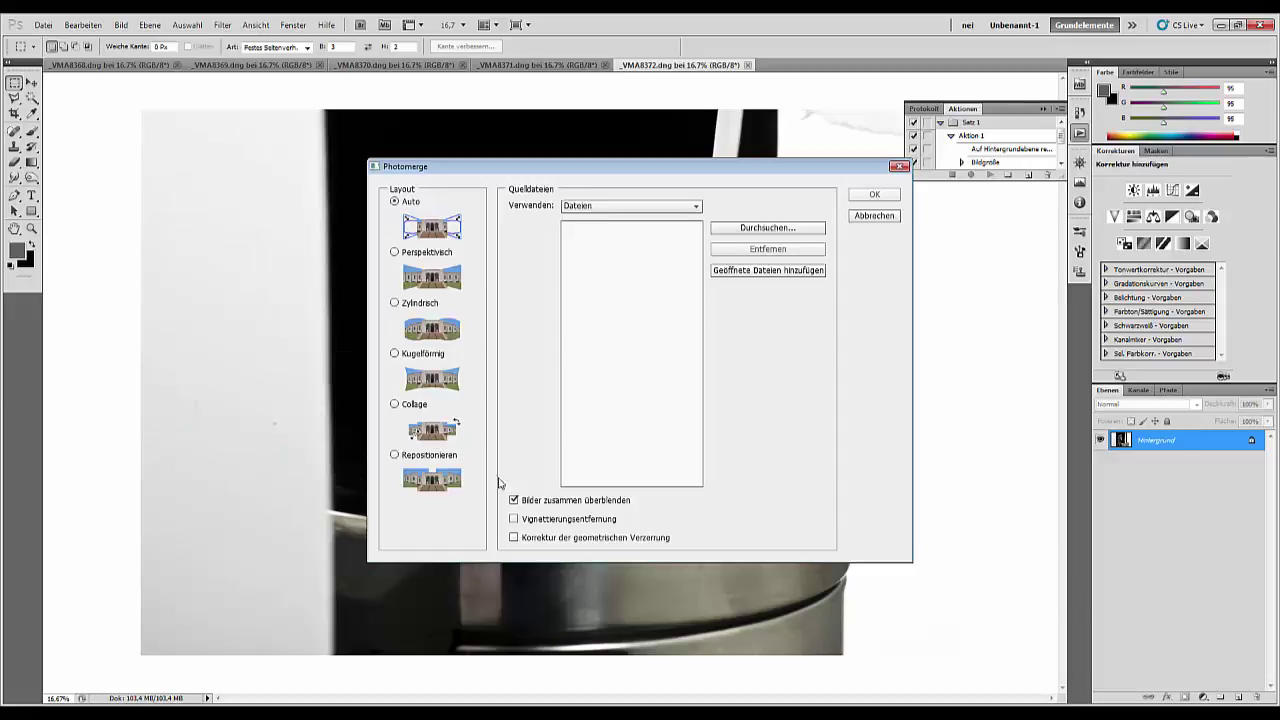
left_click(514, 500)
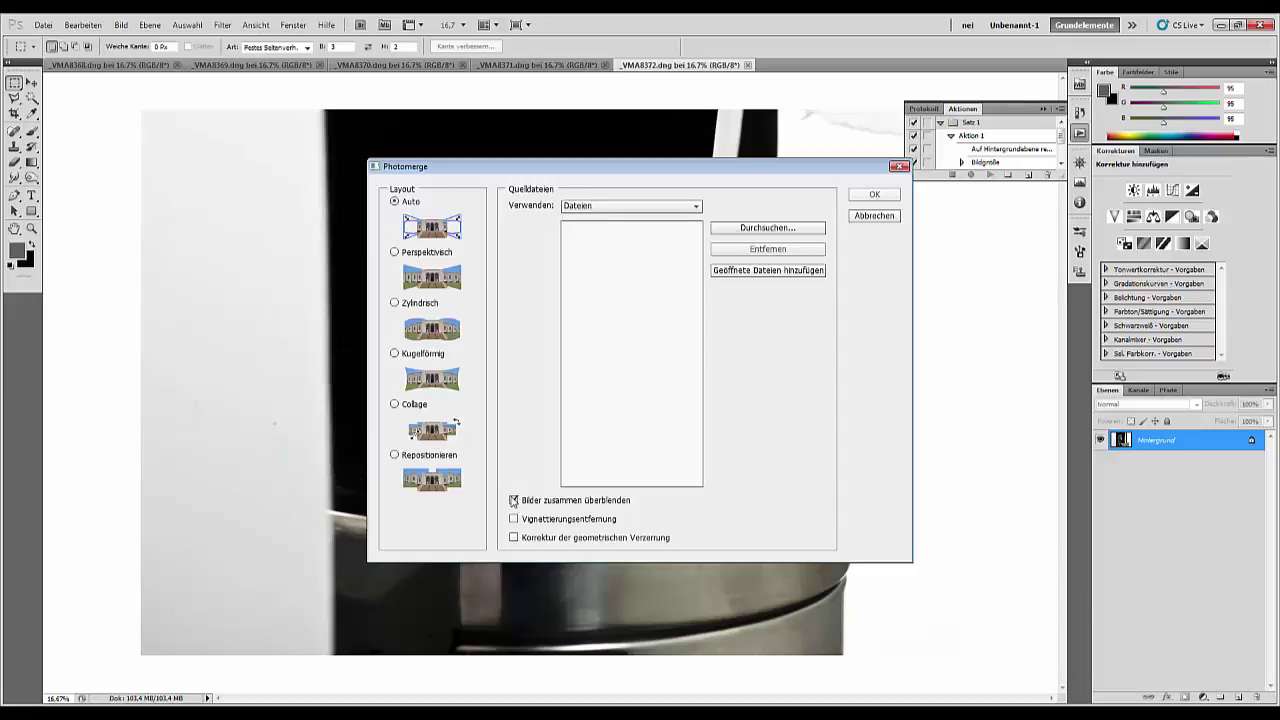
left_click(724, 274)
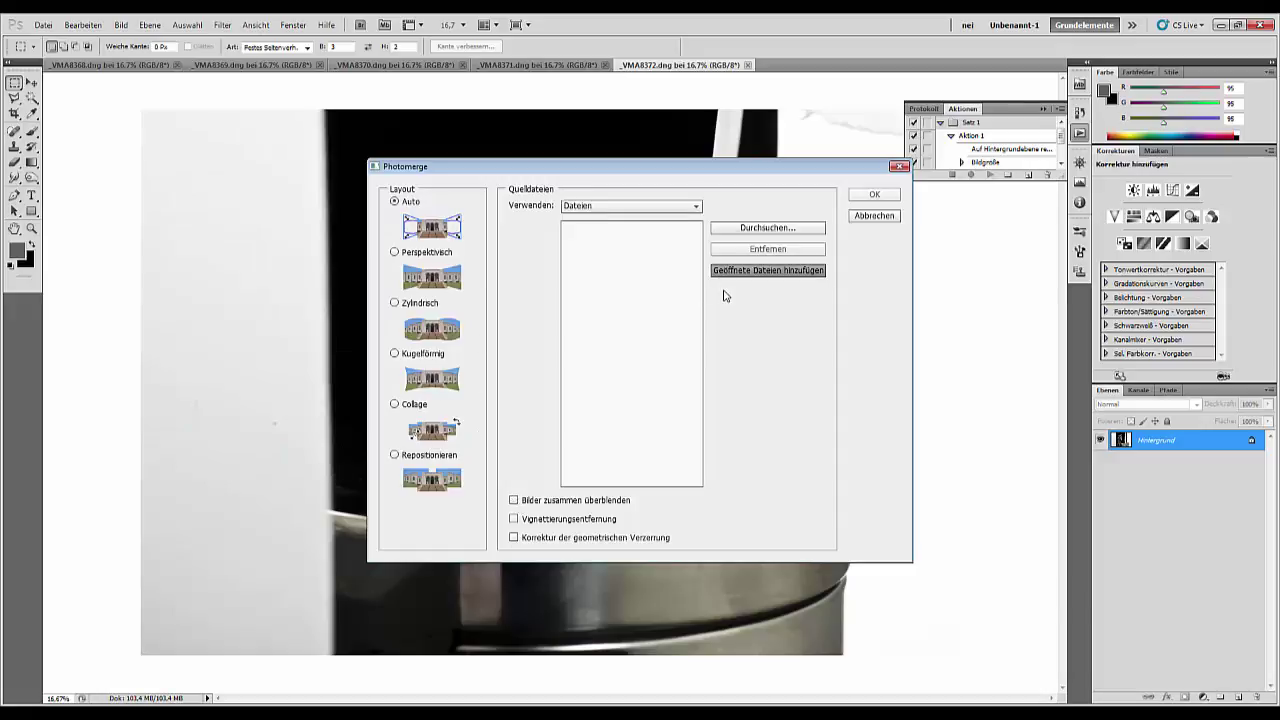
left_click(871, 196)
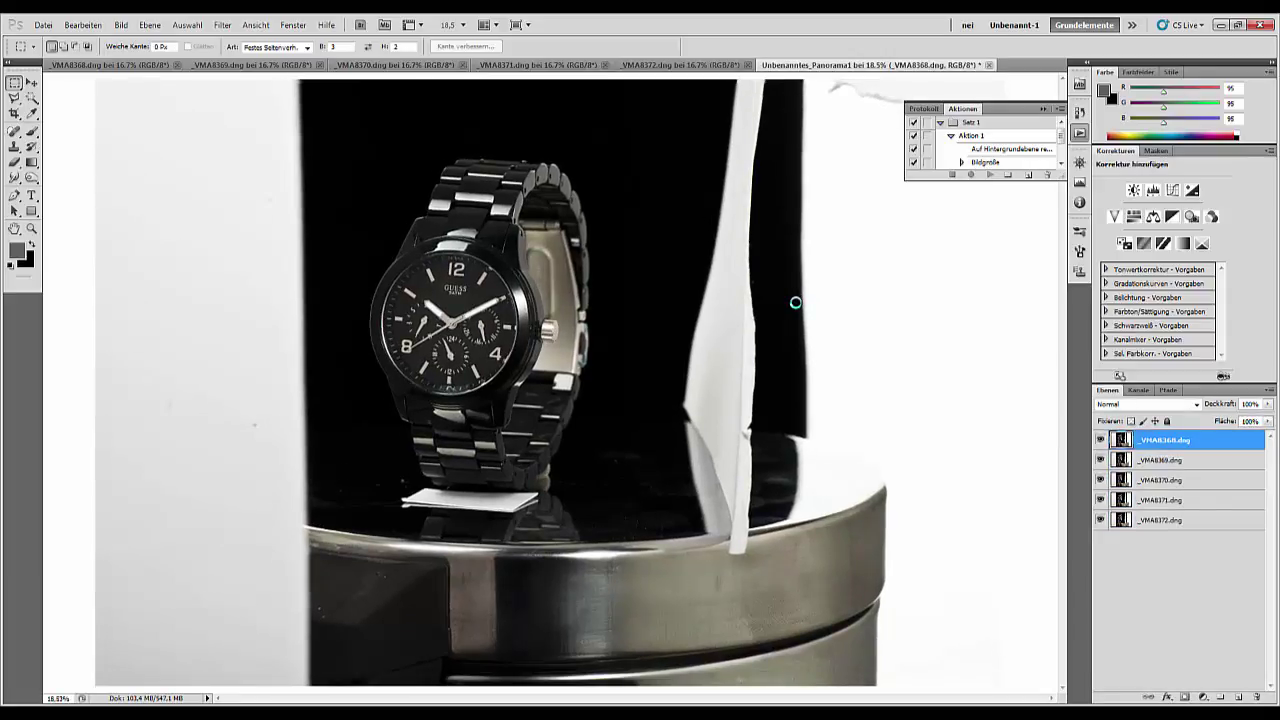
- Auto-blend all five image layers using the stack images method with seamless tones and colours
left_click(1178, 521, "shift")
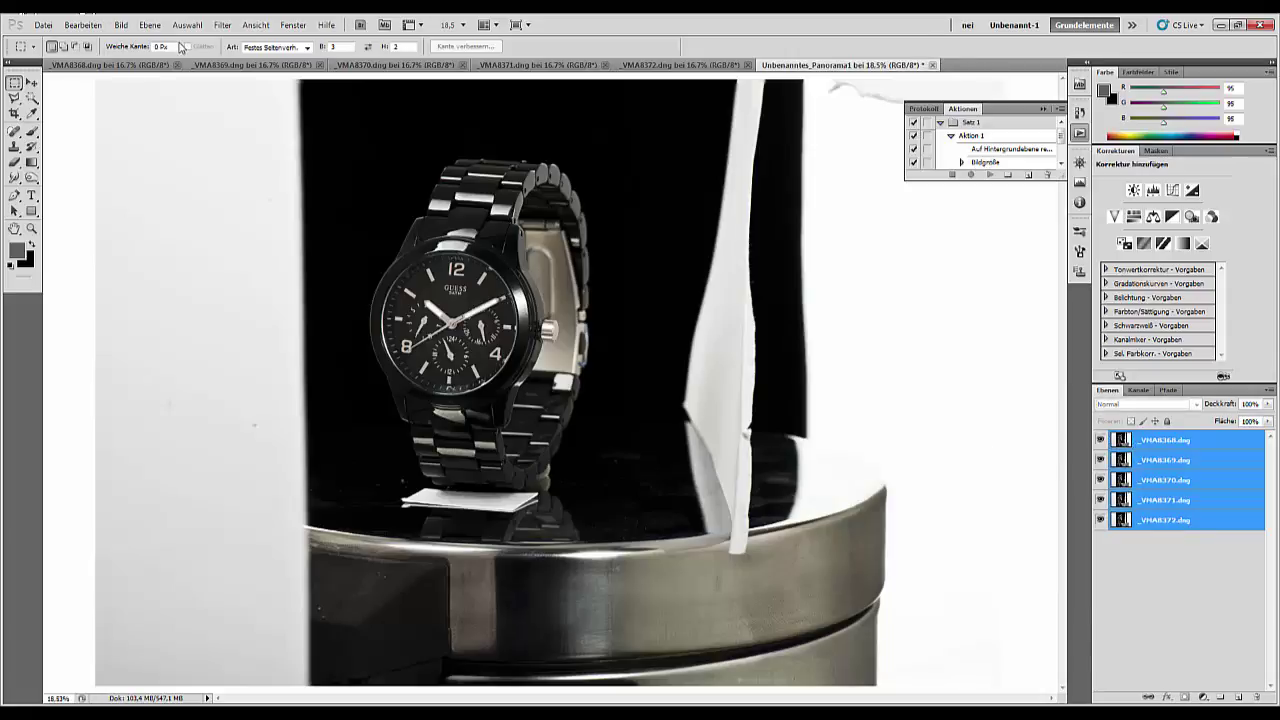
left_click(121, 25)
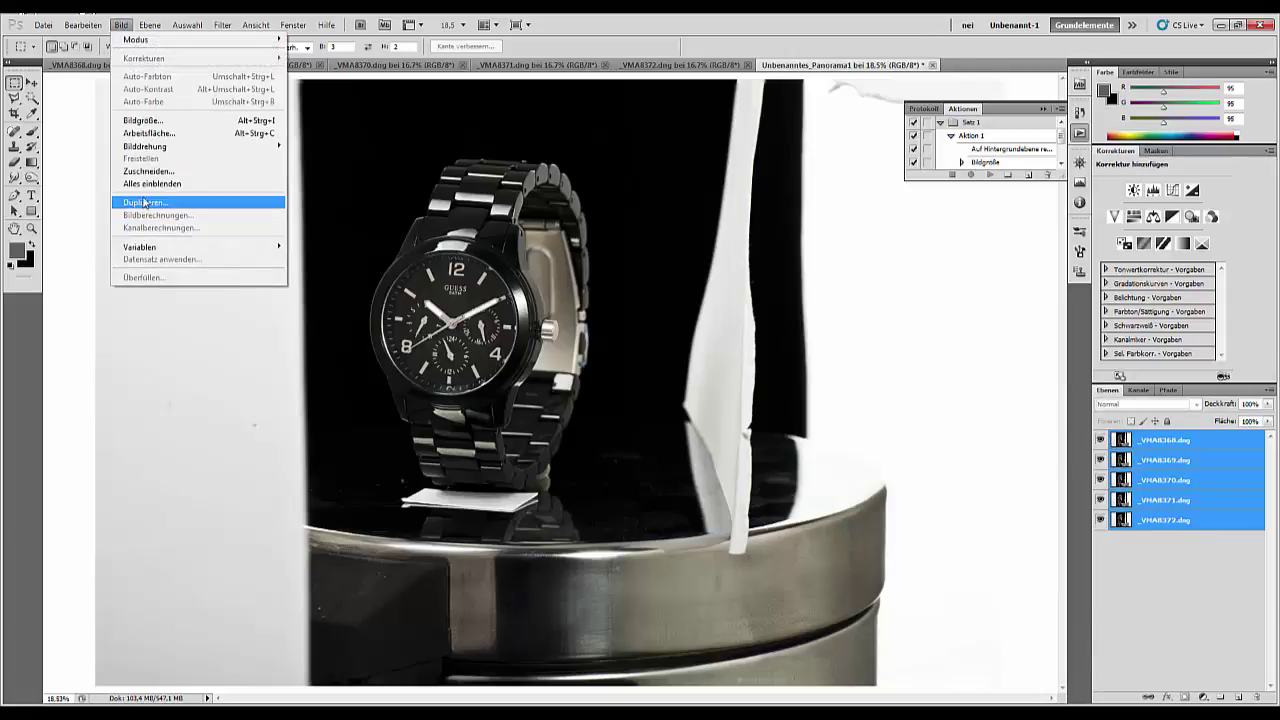
mouse_move(85, 25)
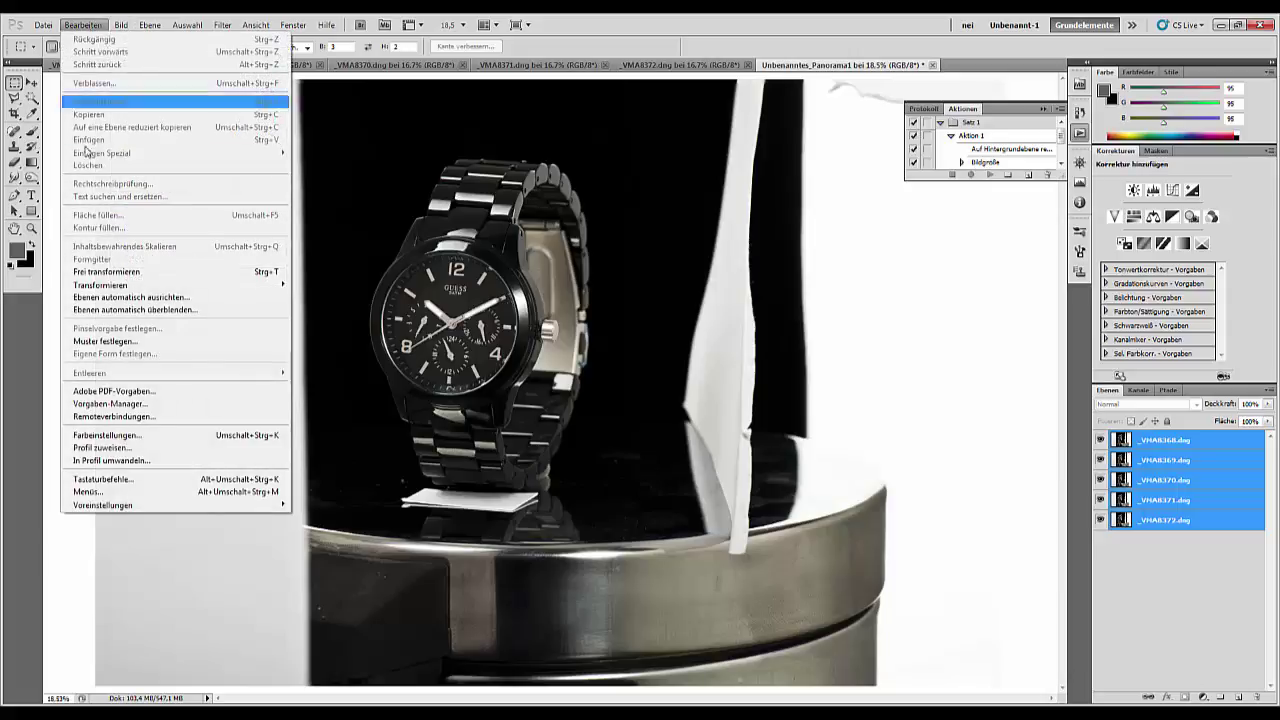
left_click(107, 310)
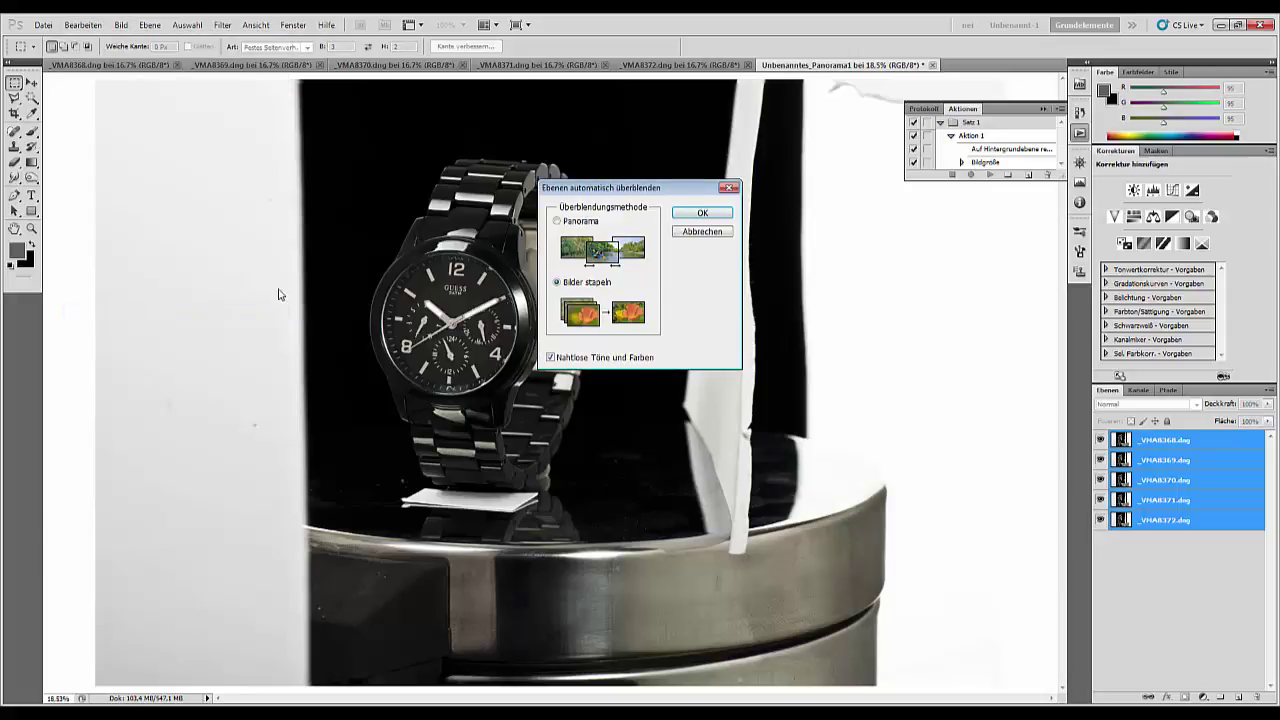
left_click(702, 216)
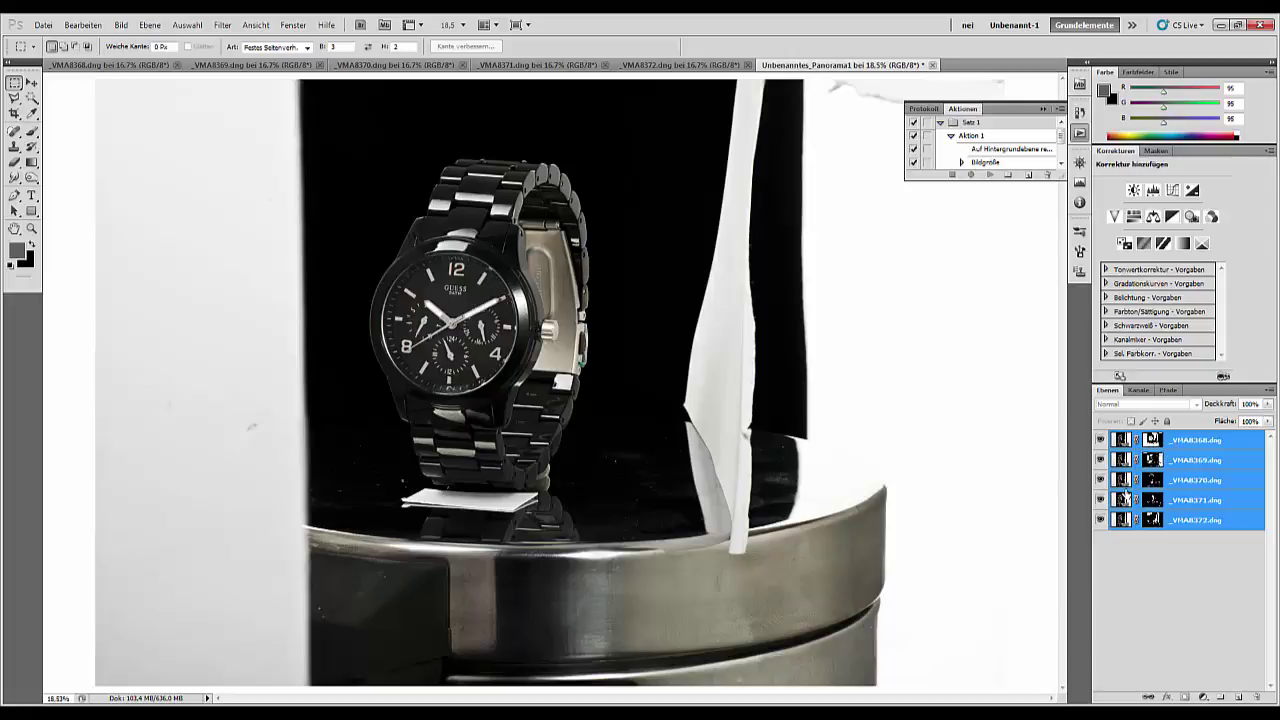
- Stamp the visible result onto a new layer and delete the five masked source layers
key("ctrl+alt+shift+e")
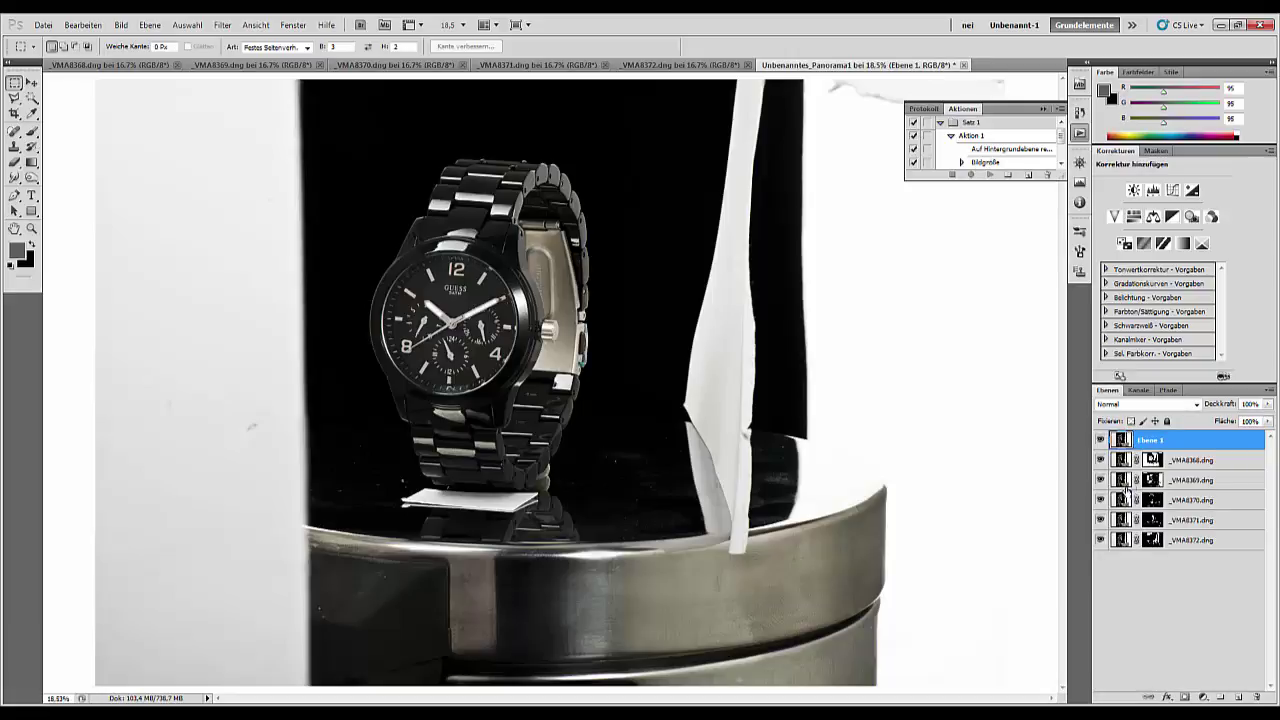
left_click(1202, 464)
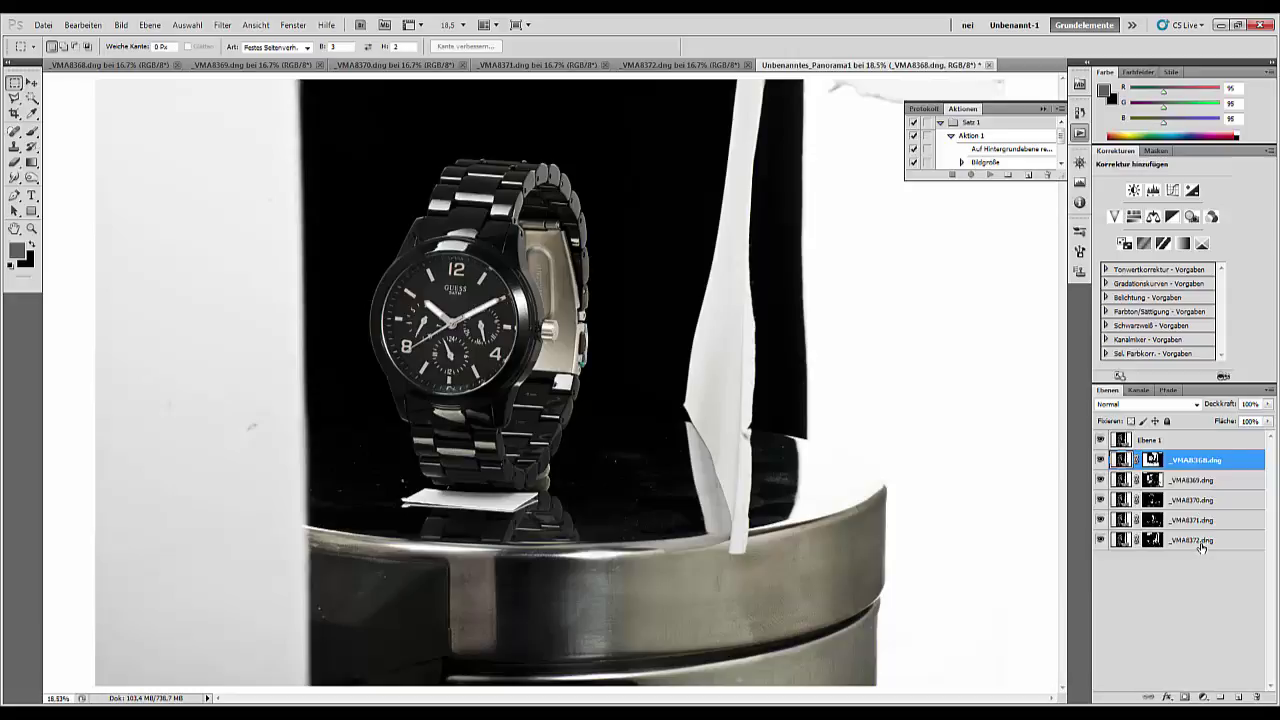
left_click(1200, 545, "shift")
left_click_drag(1200, 548, 1256, 697)
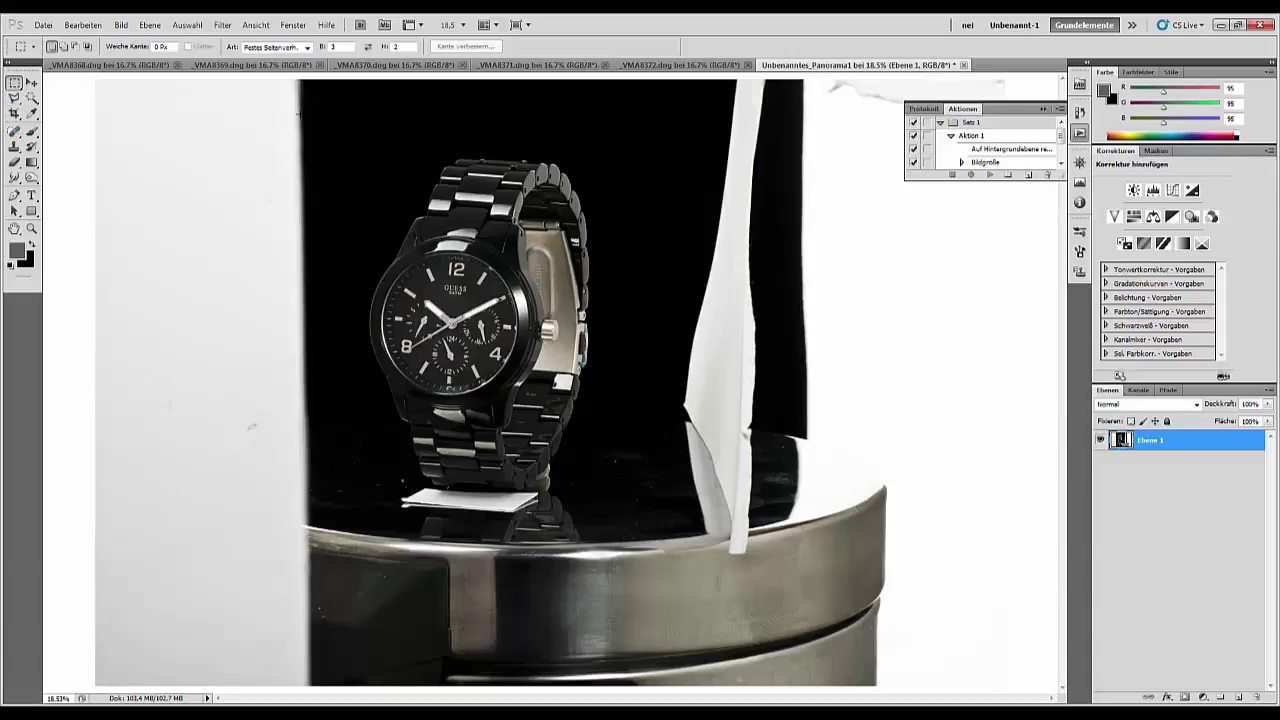
- Set the rectangular marquee style to Normal and select the area around the watch, including its base edge
left_click_drag(598, 307, 771, 423)
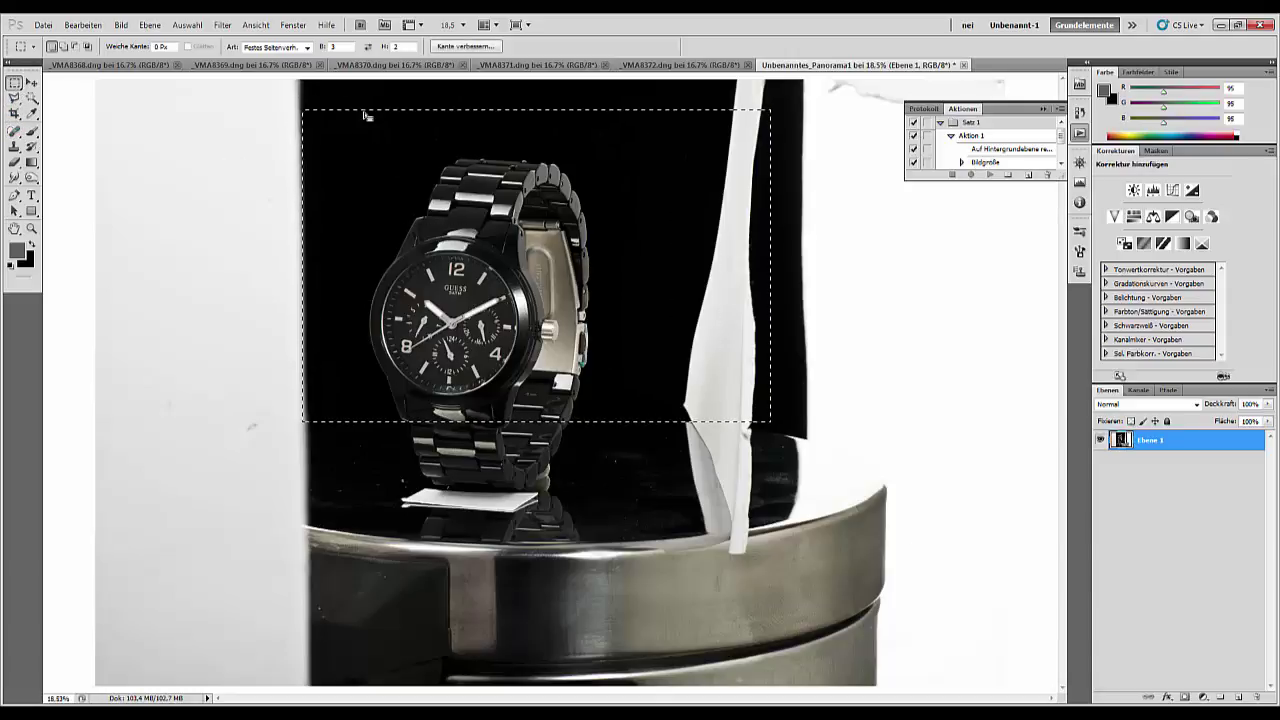
left_click(306, 47)
left_click(258, 57)
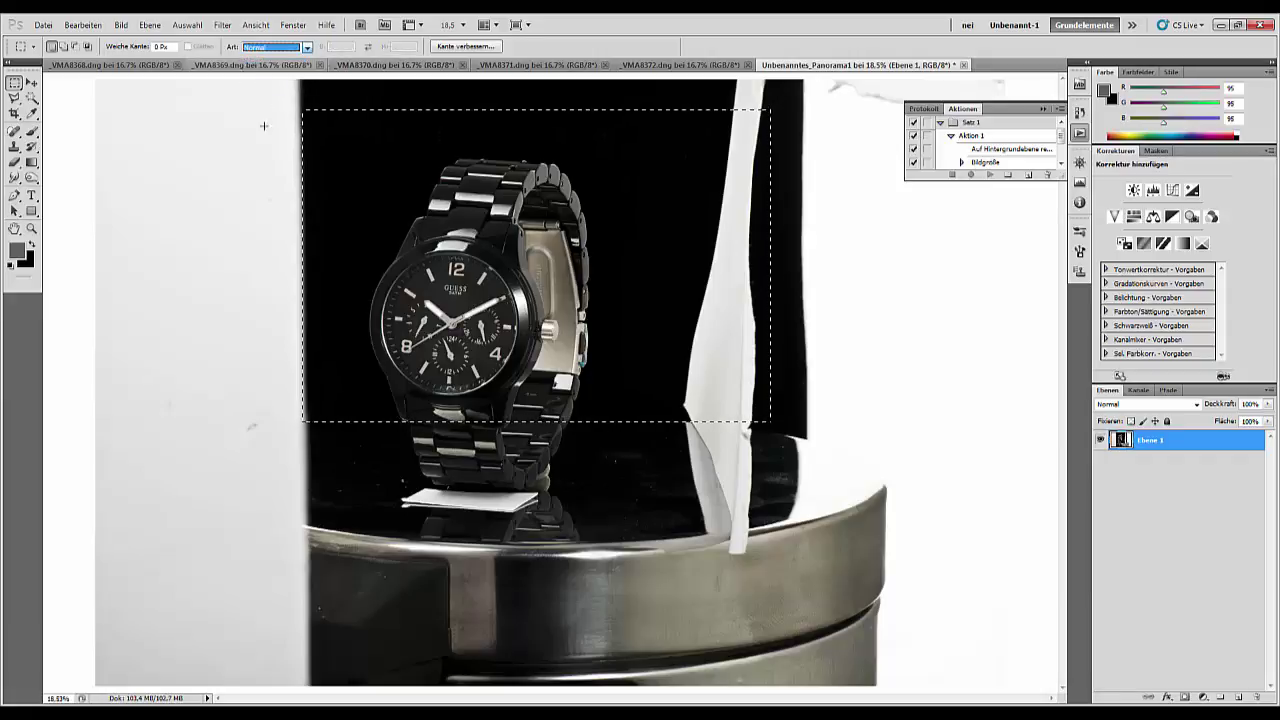
left_click(269, 110)
left_click_drag(269, 110, 711, 578)
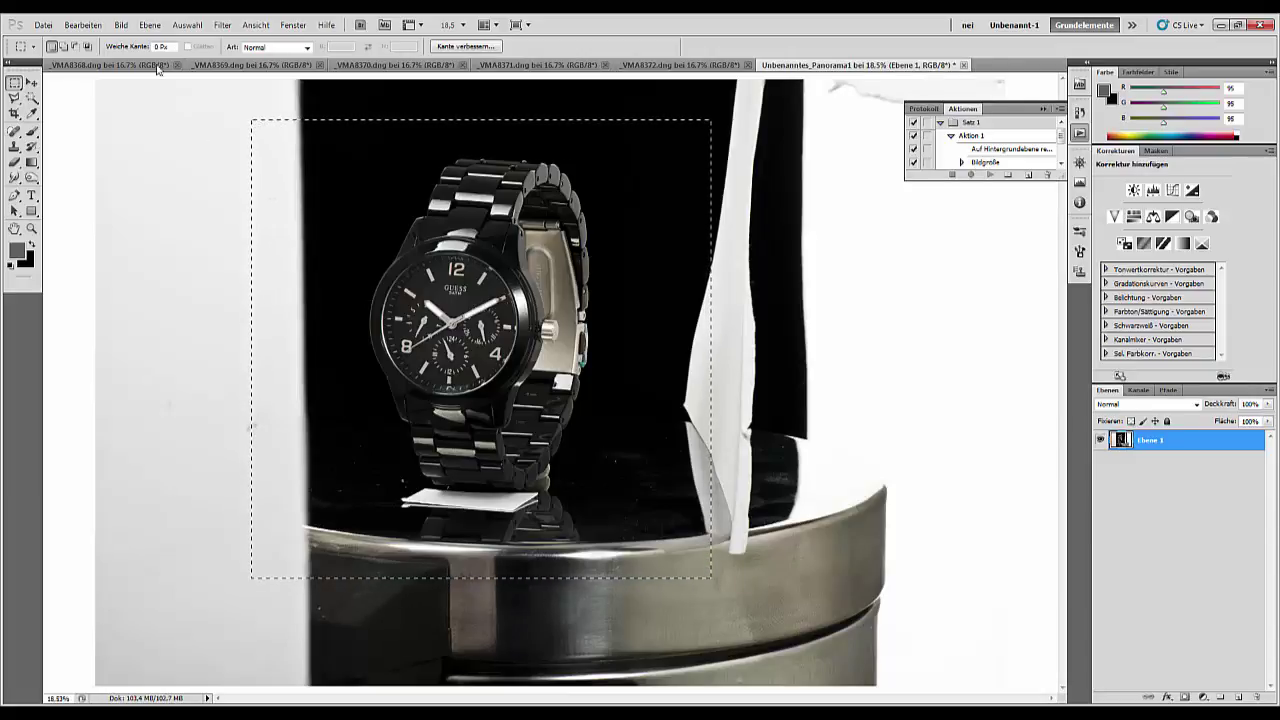
left_click(121, 25)
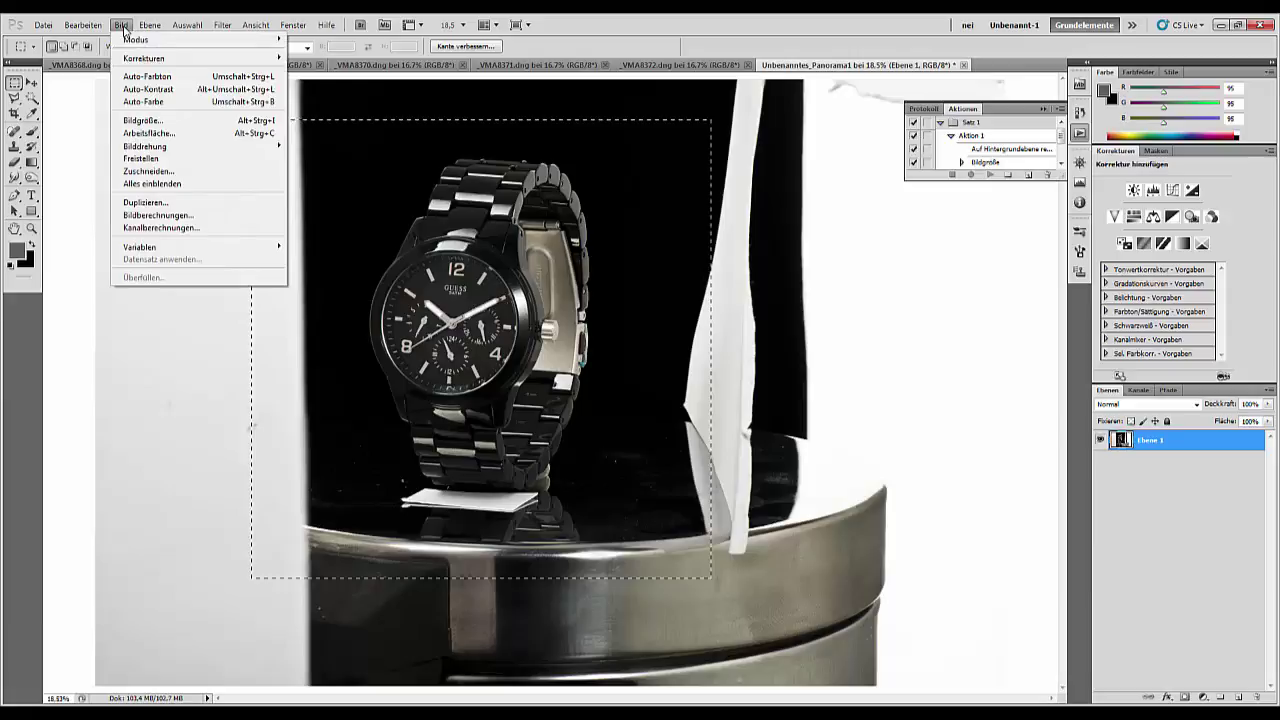
left_click(134, 173)
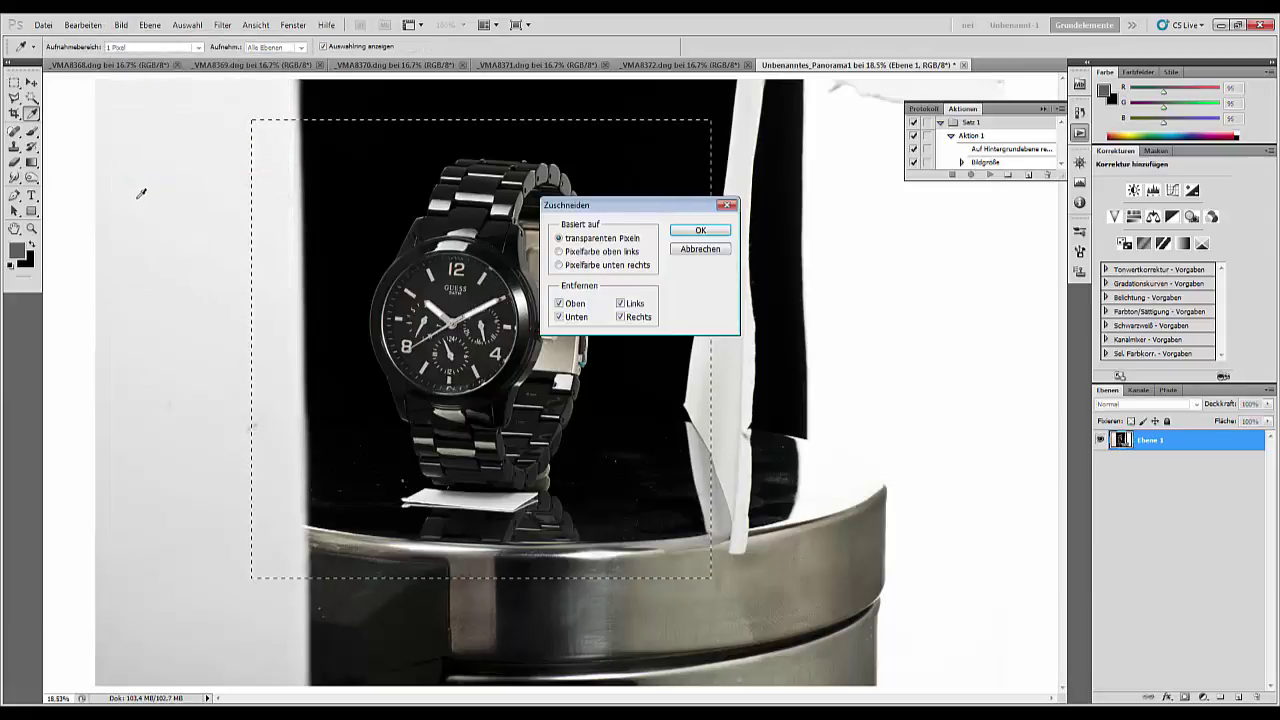
left_click(697, 248)
key("m")
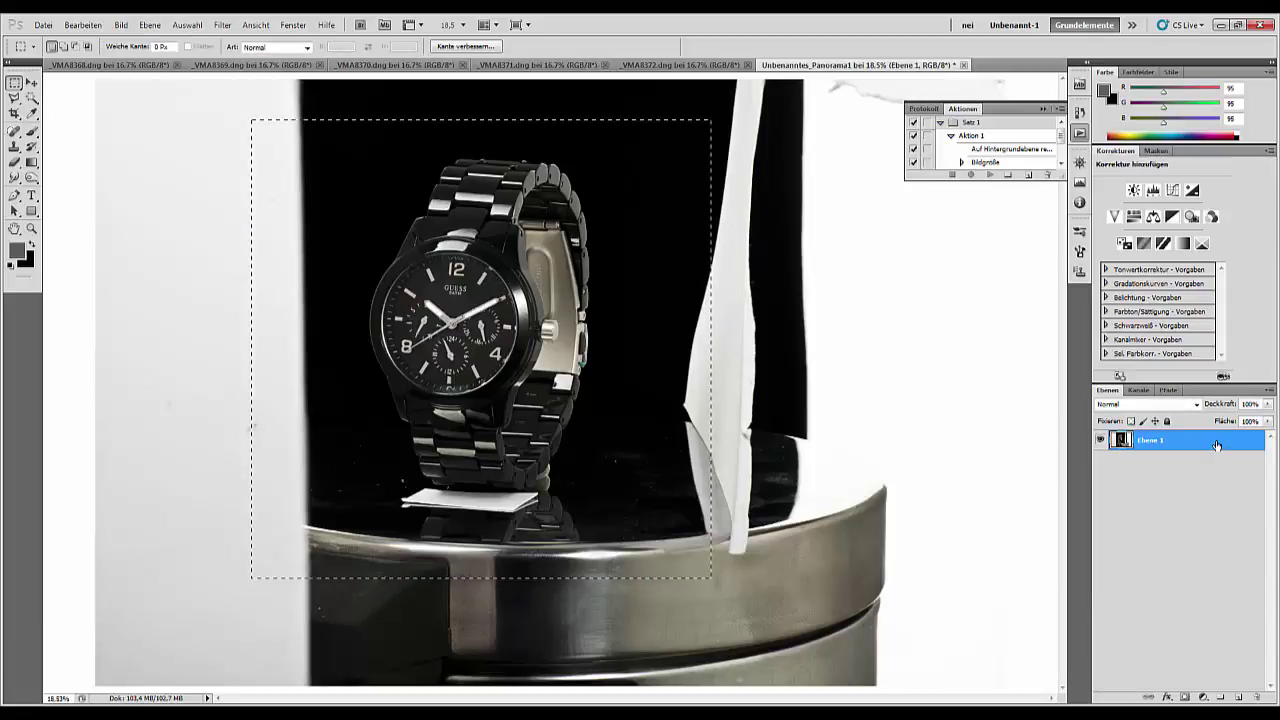
- Crop the image to the selection around the watch and change the surrounding canvas colour to grey
left_click(121, 24)
left_click(141, 159)
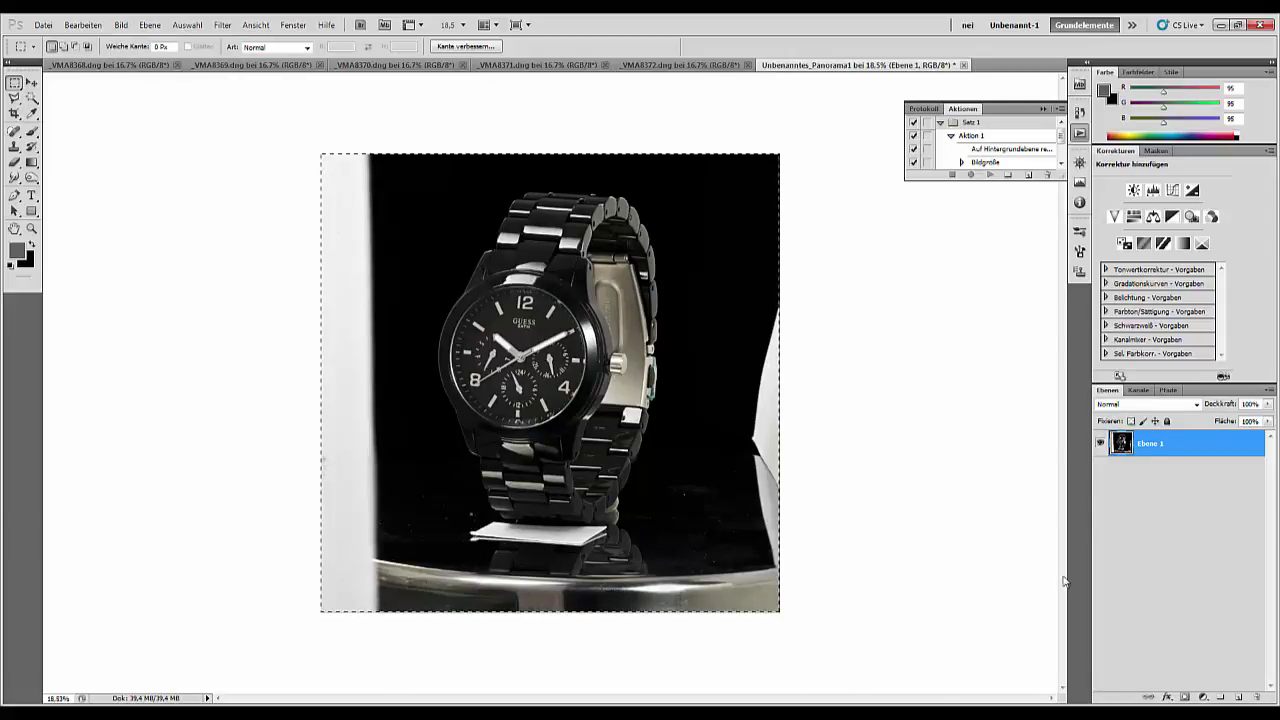
right_click(981, 297)
left_click(1011, 307)
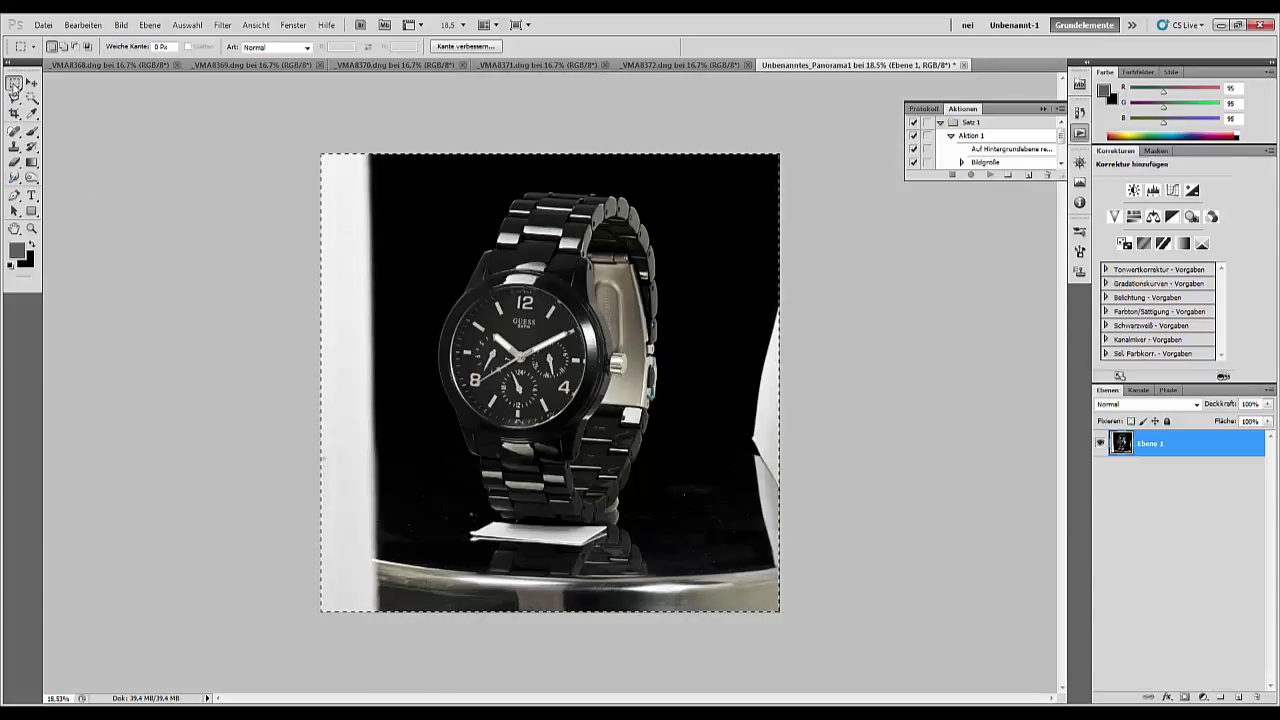
left_click(306, 139)
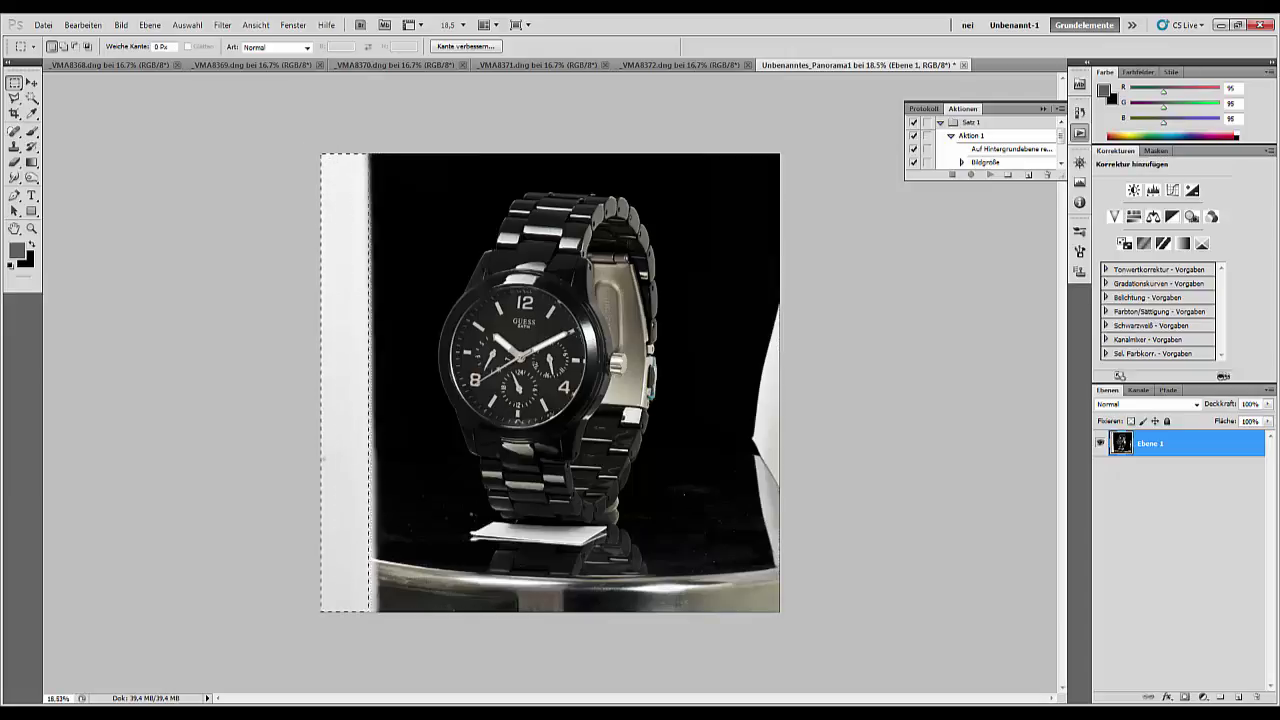
left_click(31, 131)
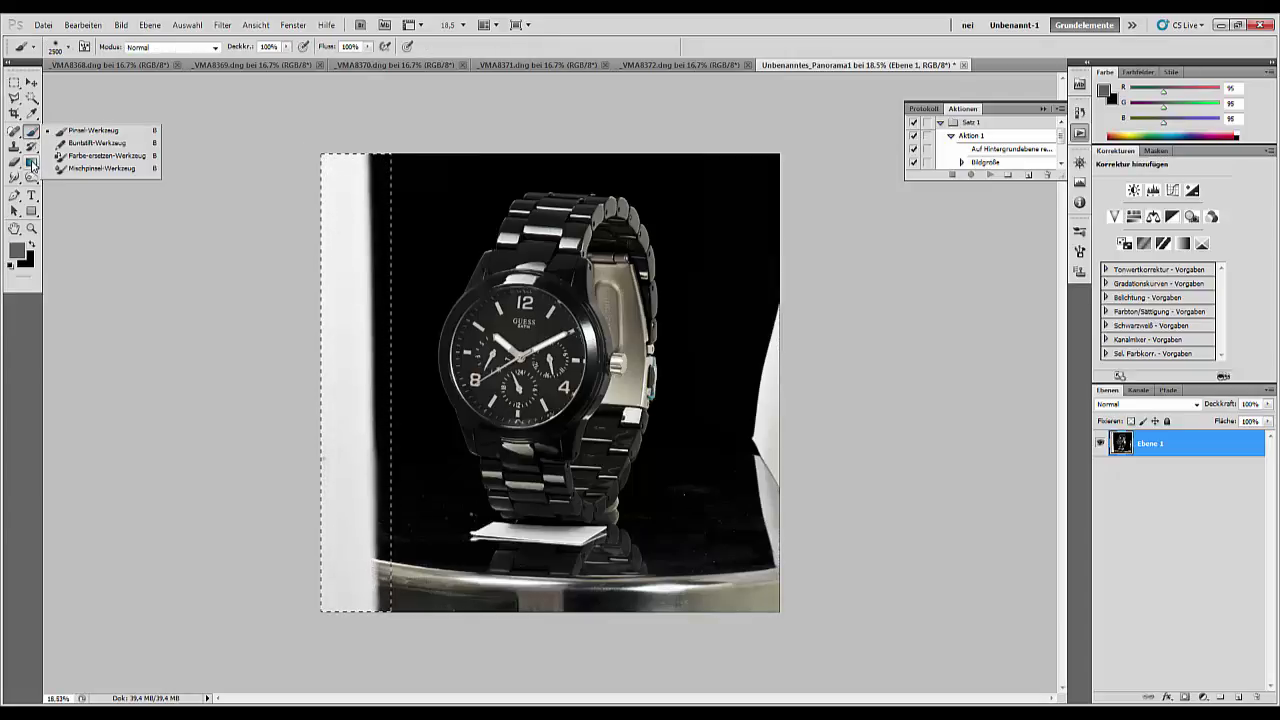
left_click(31, 164)
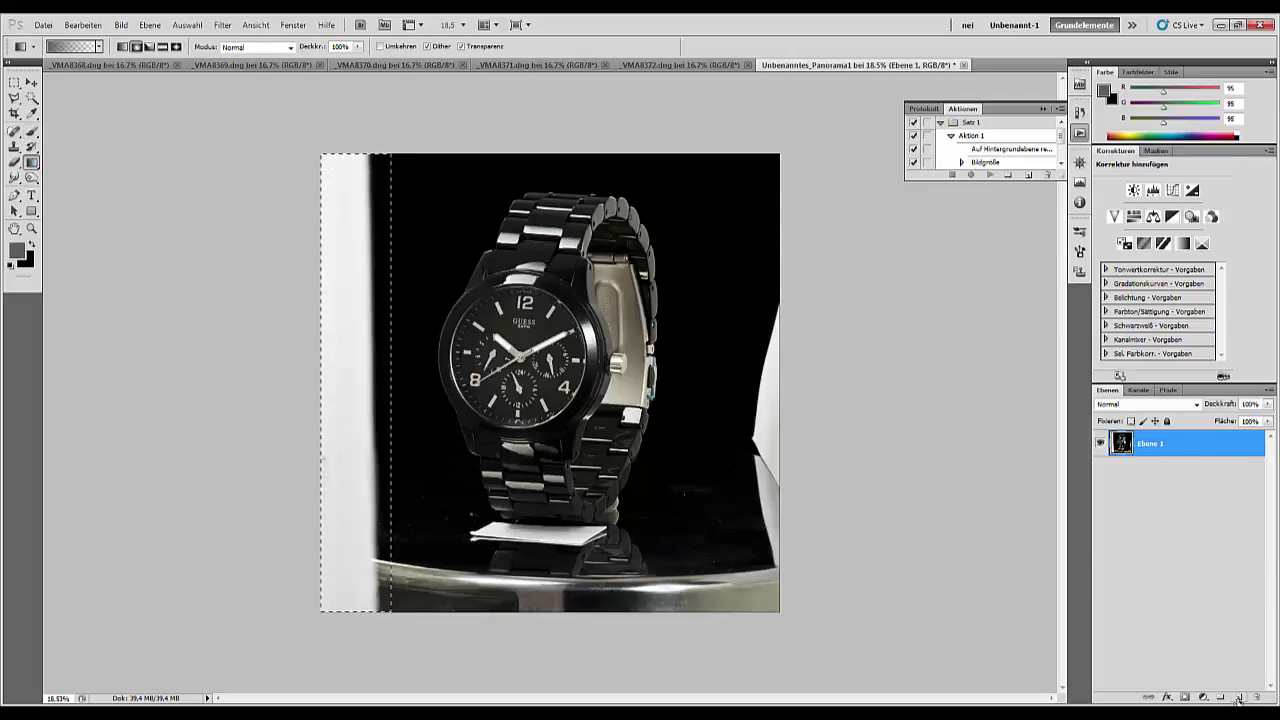
key("ctrl+d")
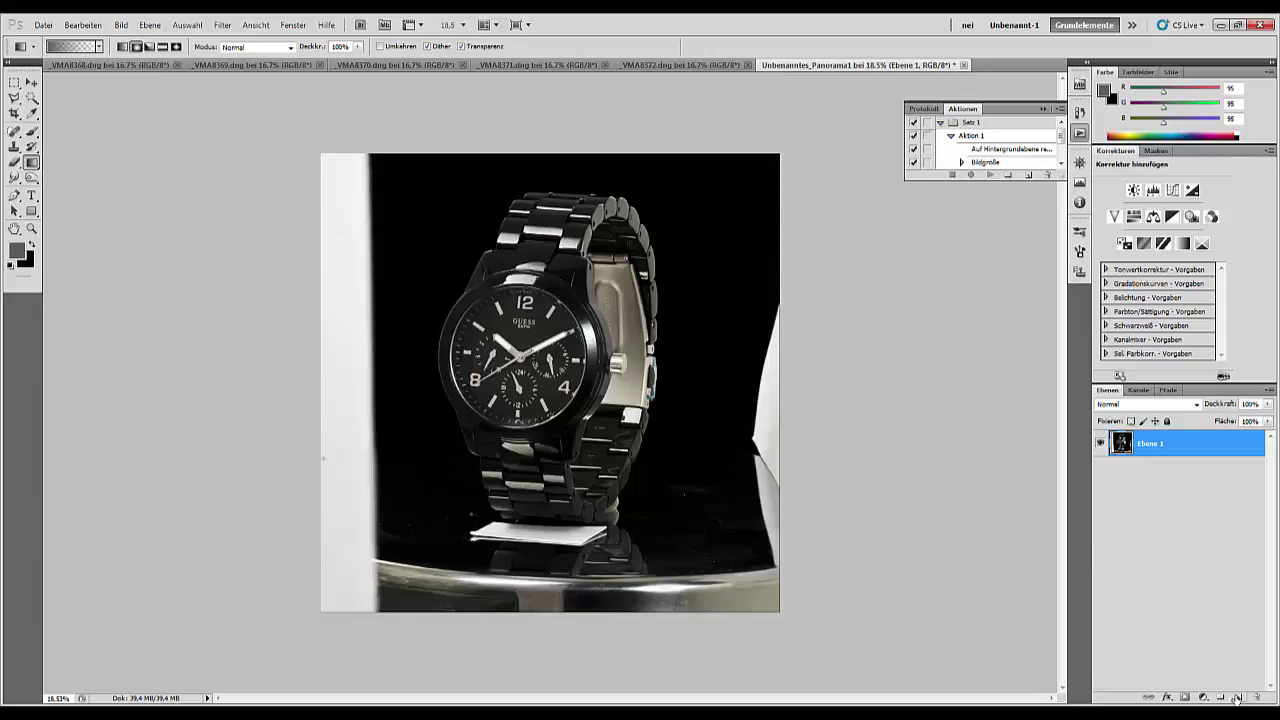
- Add a new layer beneath the watch layer and fill it with black
left_click(1237, 697)
left_click_drag(1160, 445, 1152, 472)
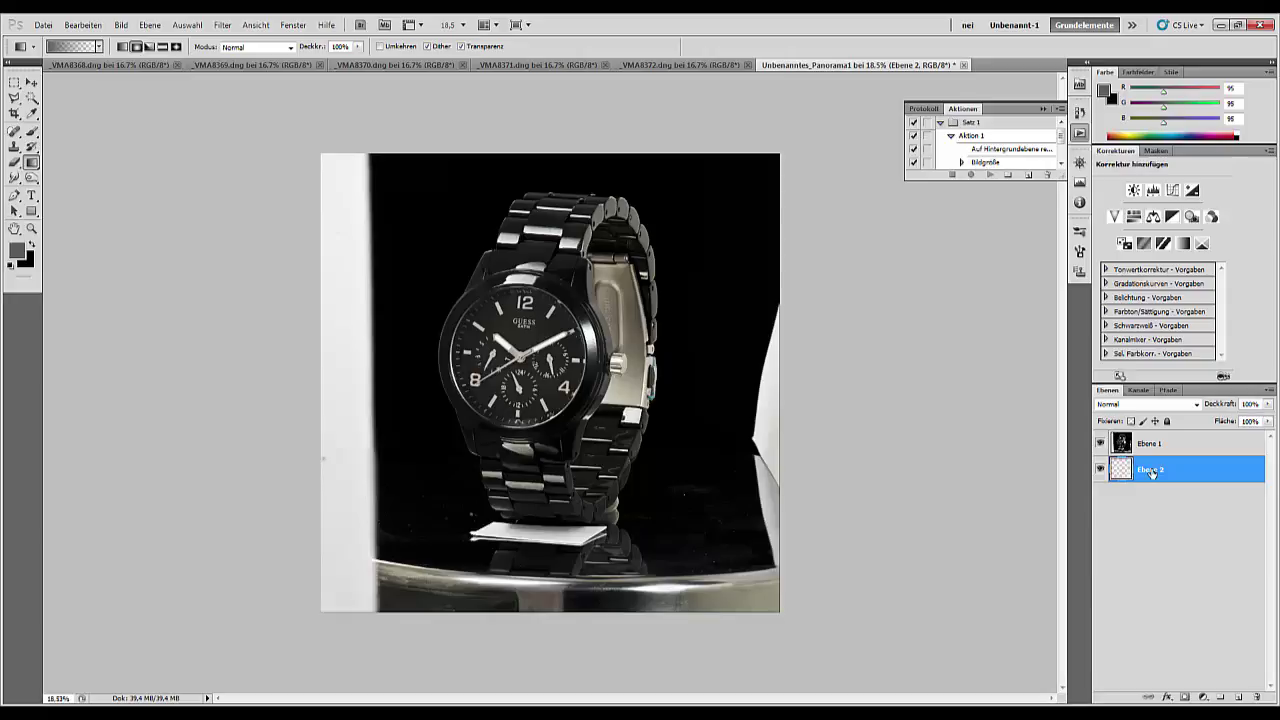
key("ctrl+BackSpace")
- Delete the full-height strip with the white card at the watch's left from the watch layer, Ebene 1
left_click(14, 82)
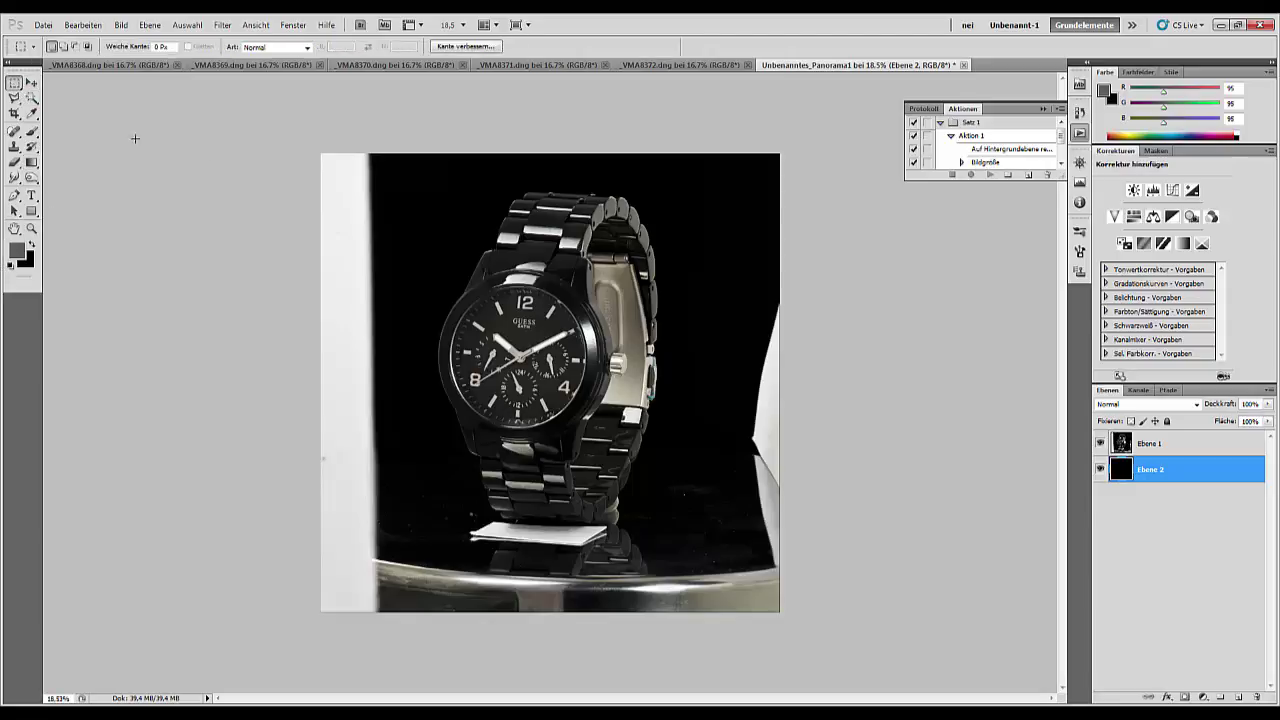
left_click_drag(289, 131, 429, 650)
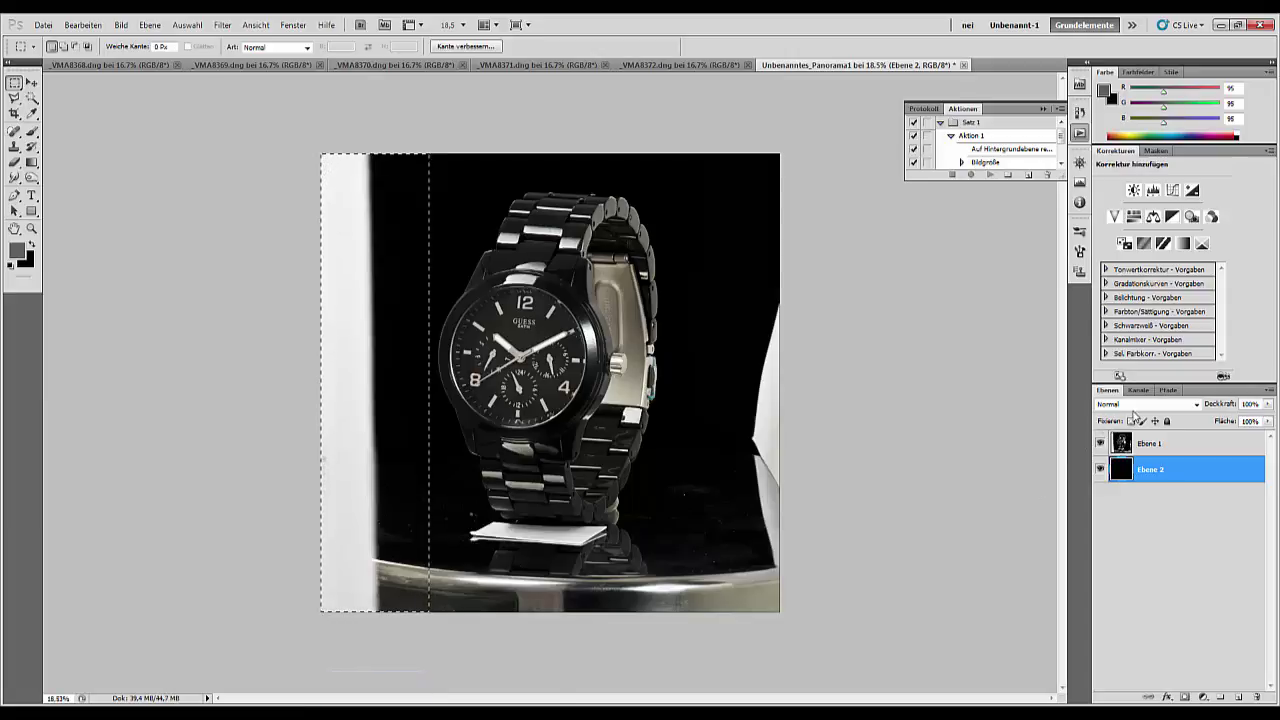
left_click(1158, 449)
key("Delete")
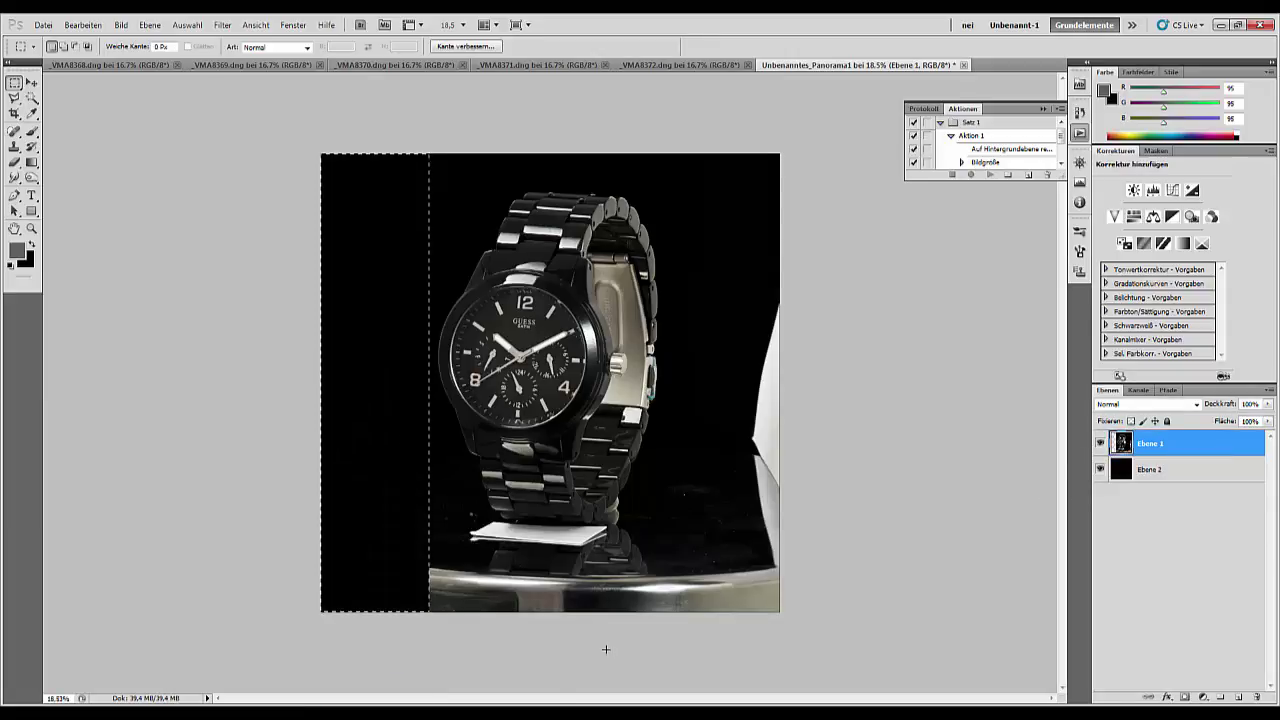
- Delete the strip right of the watch and the area below the bracelet, including the white card and metal base
left_click_drag(681, 135, 785, 618)
key("Delete")
left_click_drag(321, 530, 780, 627)
left_click_drag(627, 597, 633, 587)
key("Delete")
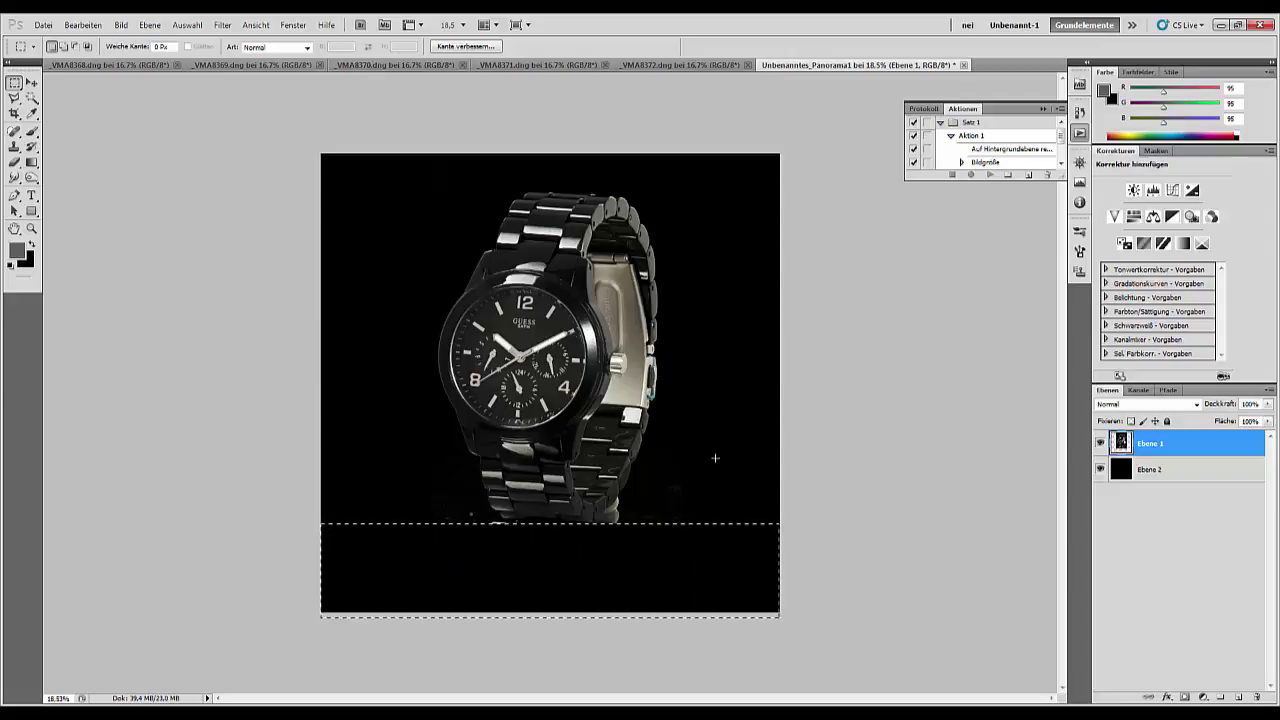
- Delete the small stray speck beside the lower left end of the bracelet from the watch layer
key("ctrl+d")
left_click_drag(417, 503, 478, 546)
key("Delete")
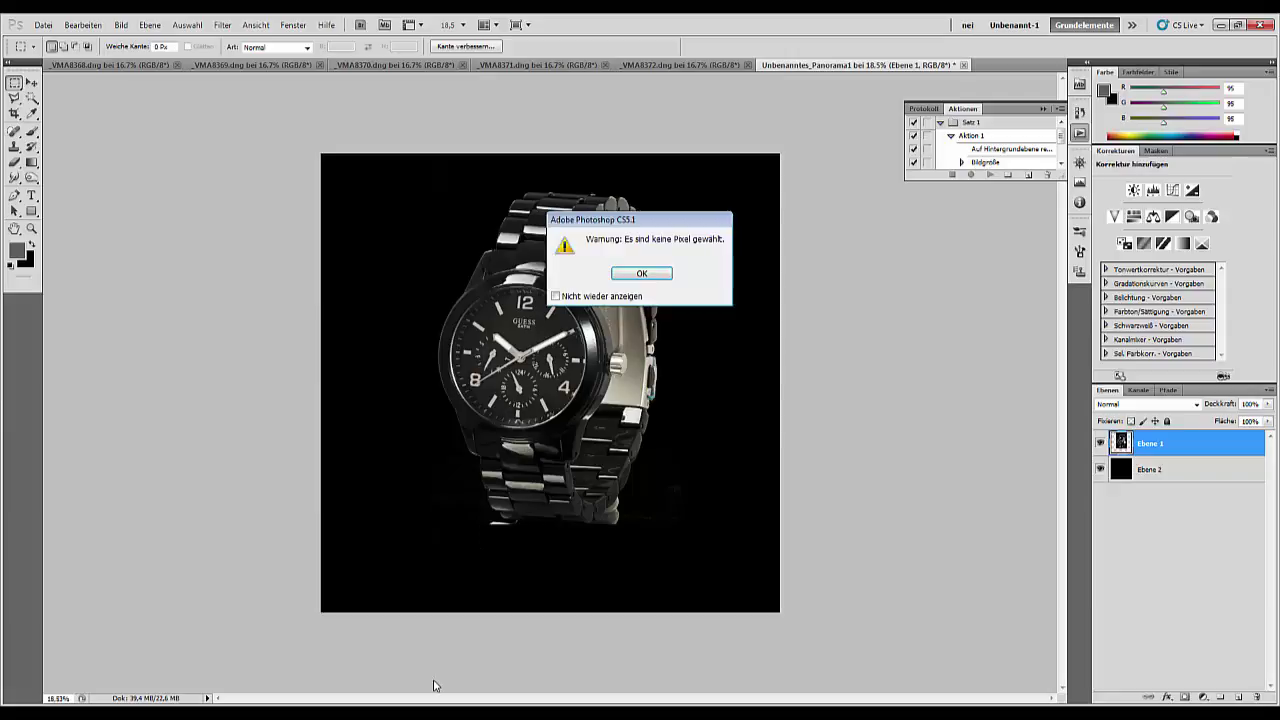
left_click(641, 274)
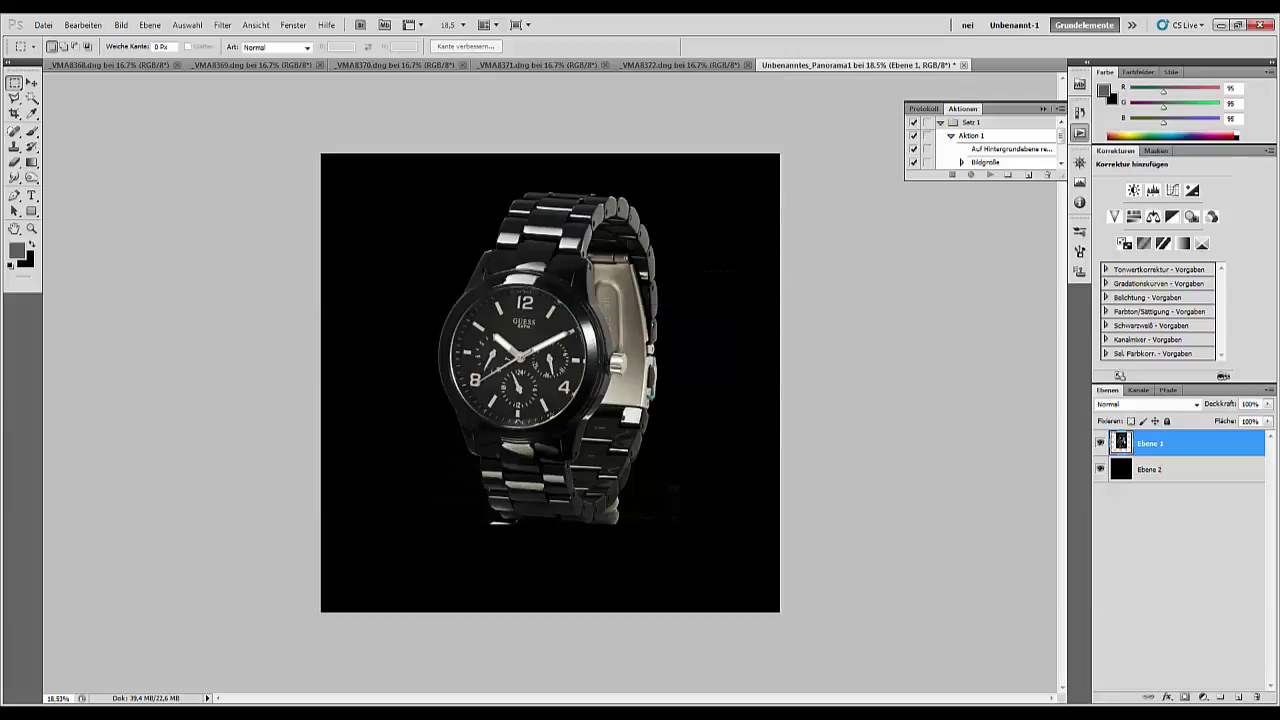
key("ctrl+plus")
key("ctrl+plus")
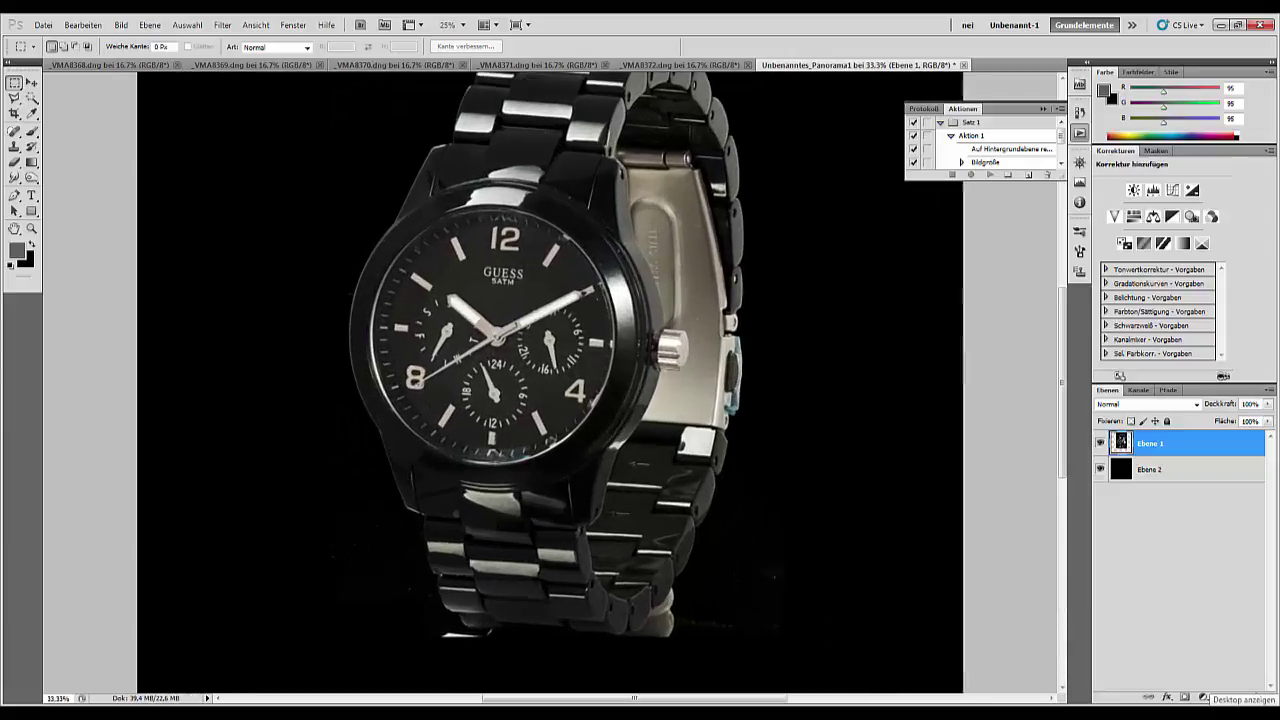
key("ctrl+plus")
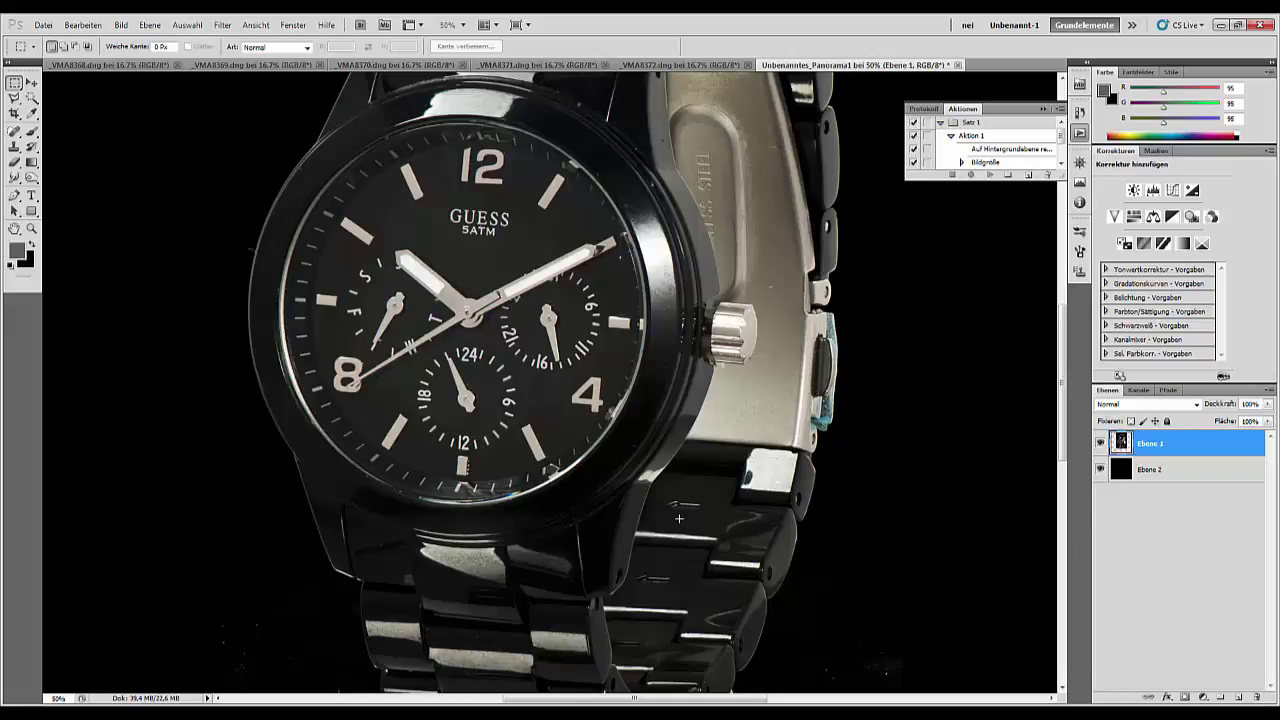
key("ctrl+minus")
key("ctrl+minus")
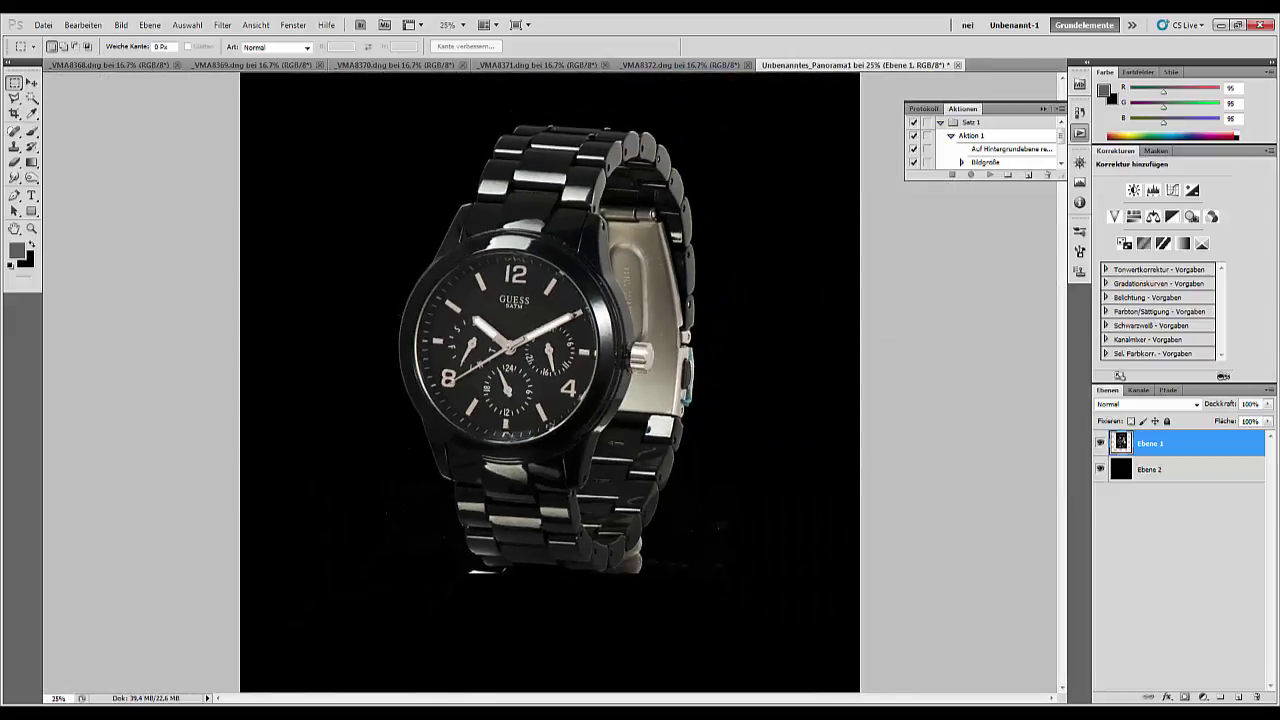
left_click(31, 98)
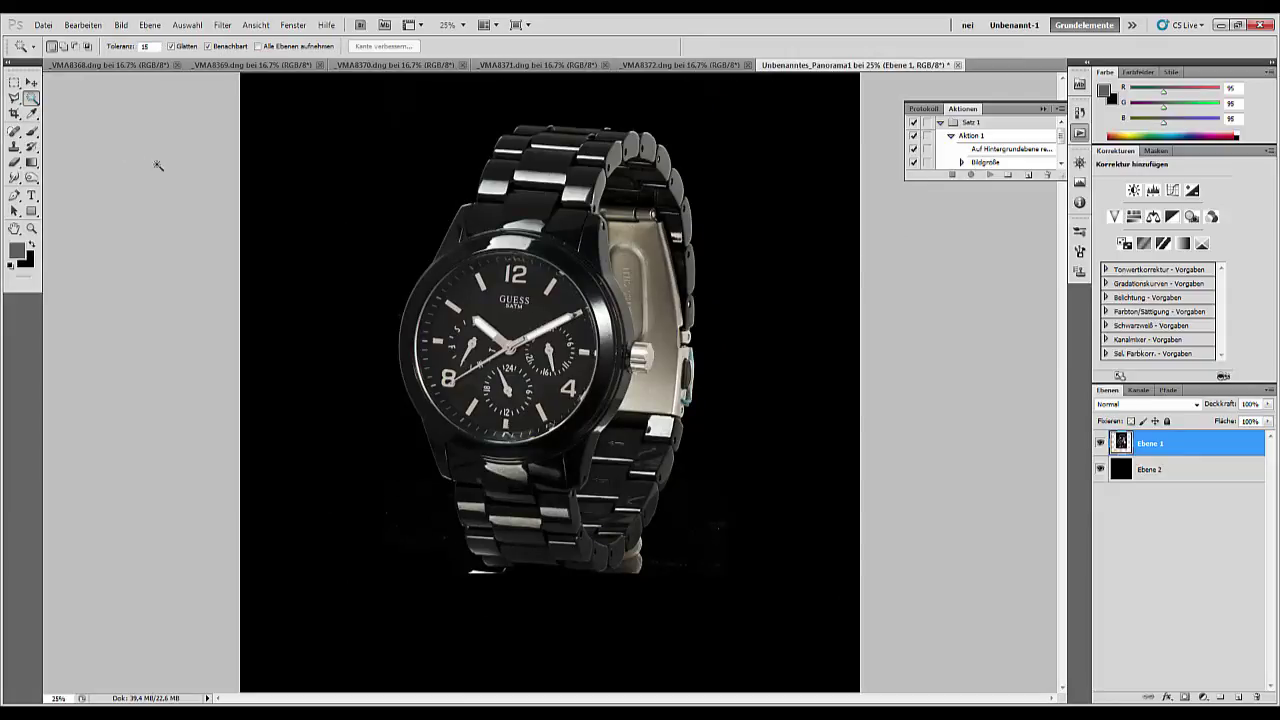
left_click(425, 165)
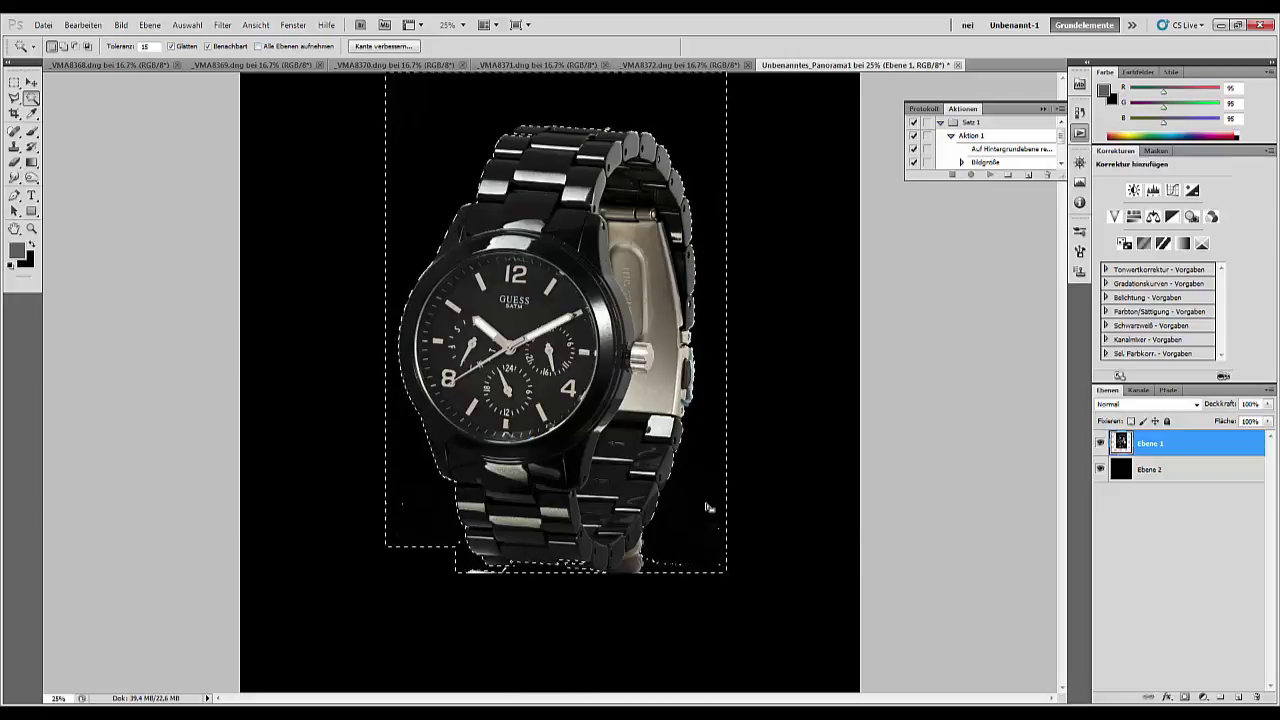
key("ctrl+d")
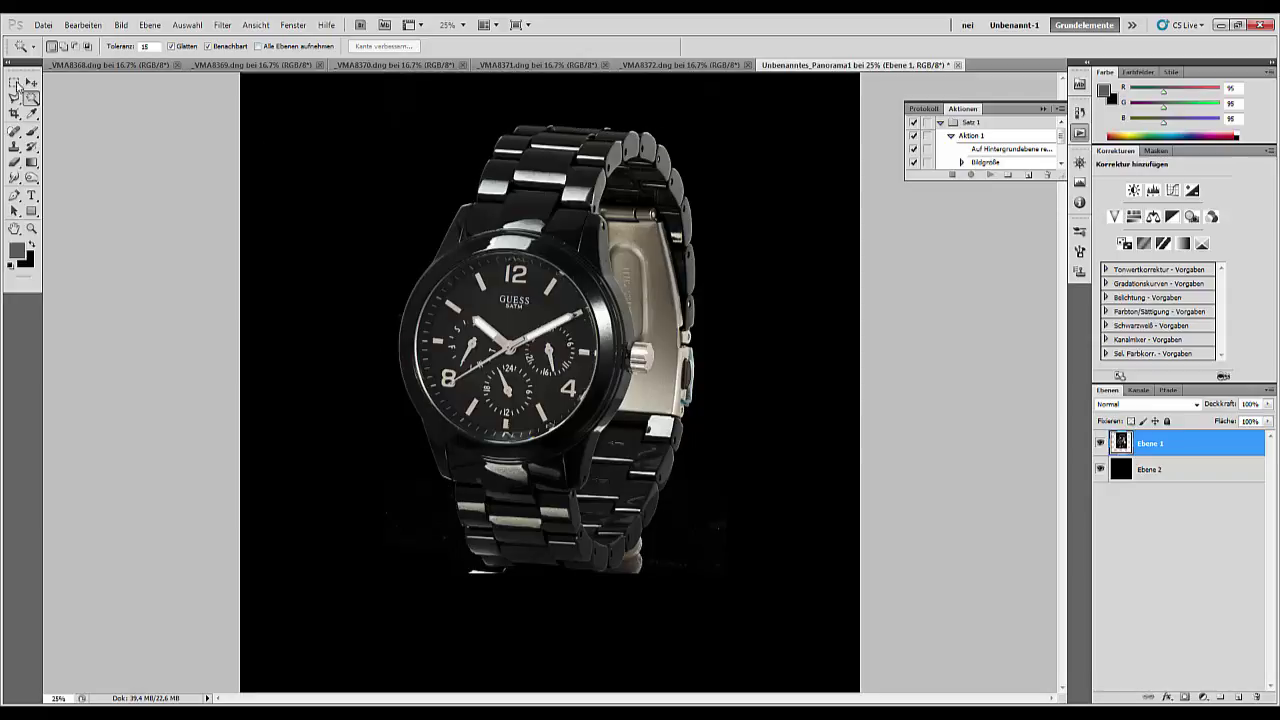
- Trace the lower edge of the bracelet with the Pen tool and continue the path around the metal remnant at its right end
left_click(15, 196)
key("ctrl+plus")
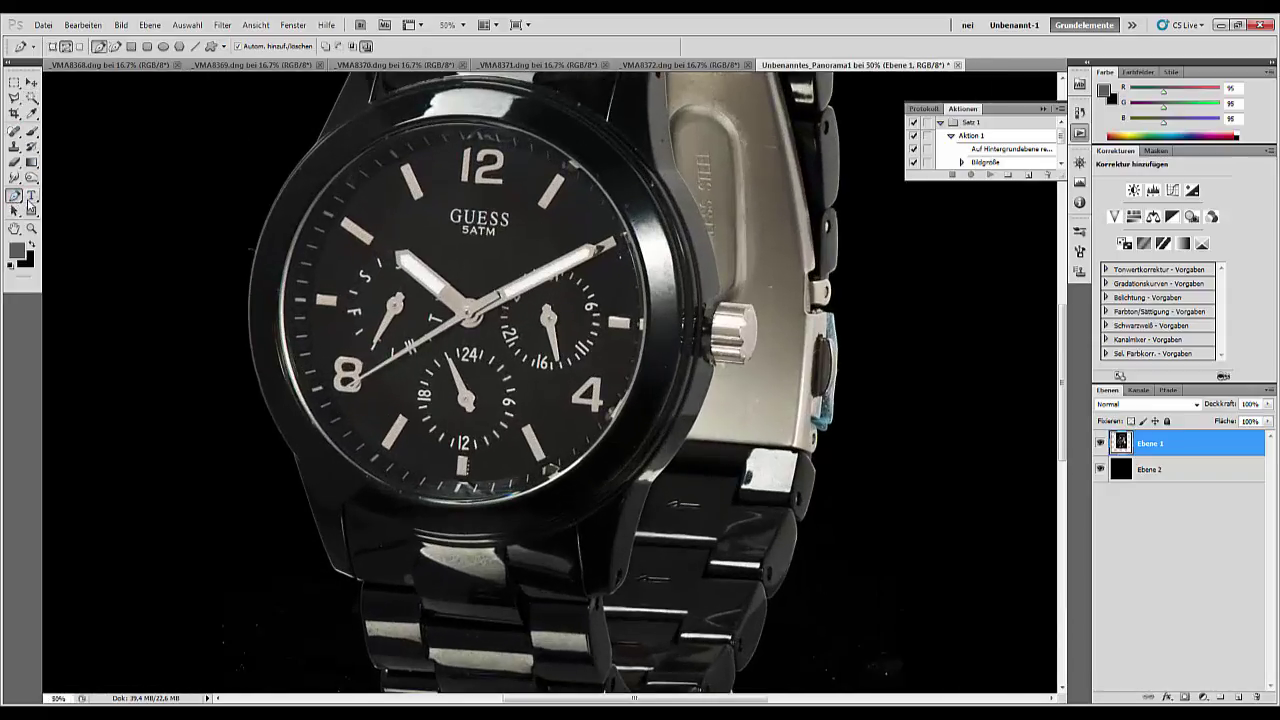
left_click_drag(402, 520, 386, 85)
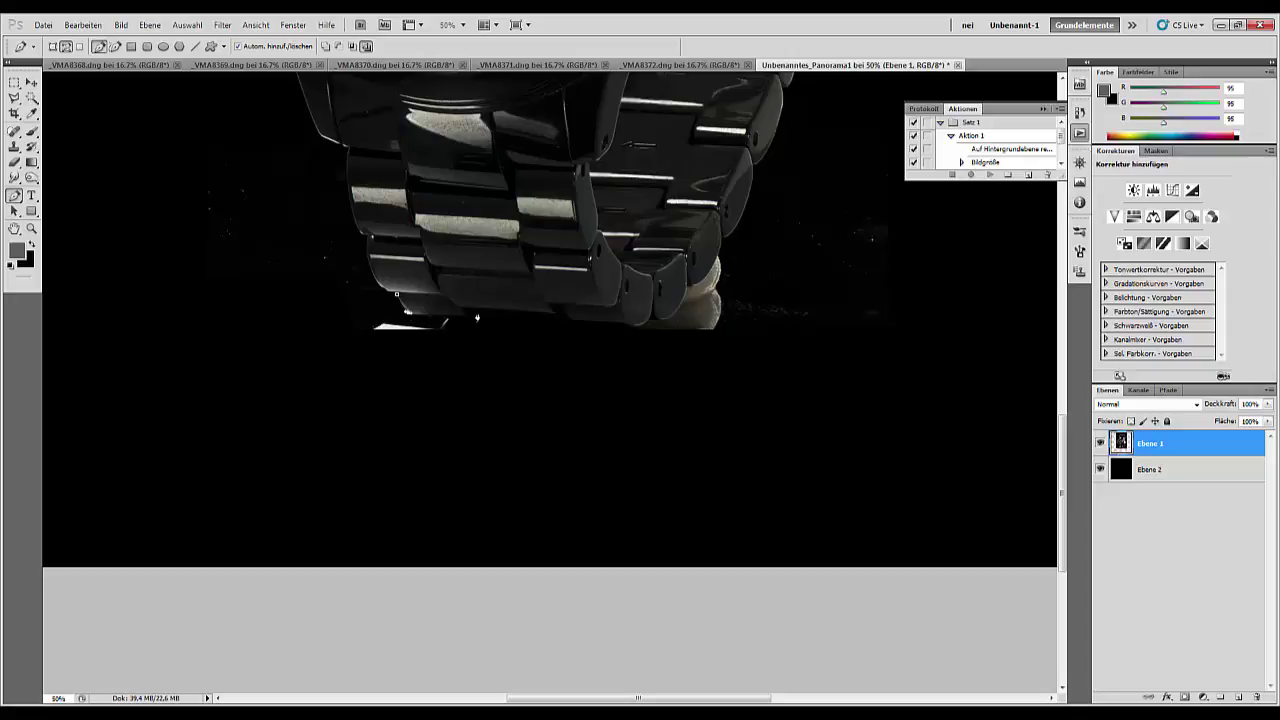
left_click(469, 318)
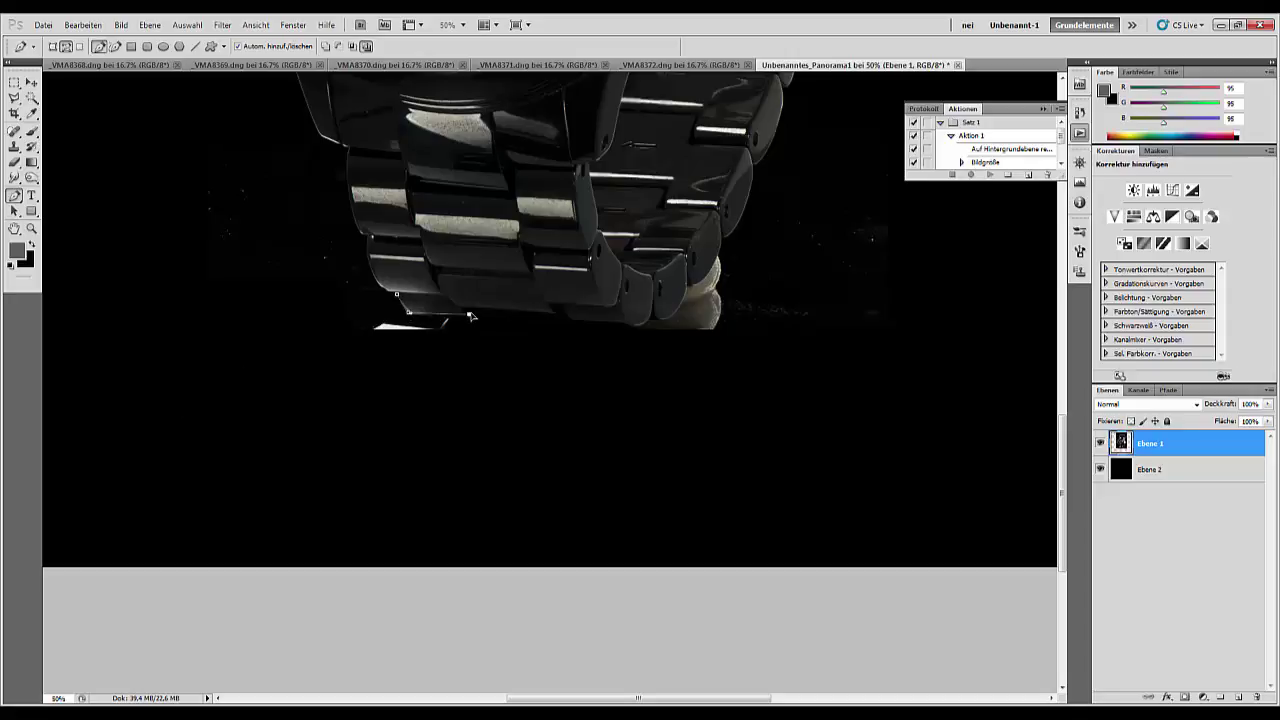
left_click(566, 314)
left_click(614, 322)
left_click(668, 318)
left_click(710, 272)
left_click(773, 329)
left_click(647, 417)
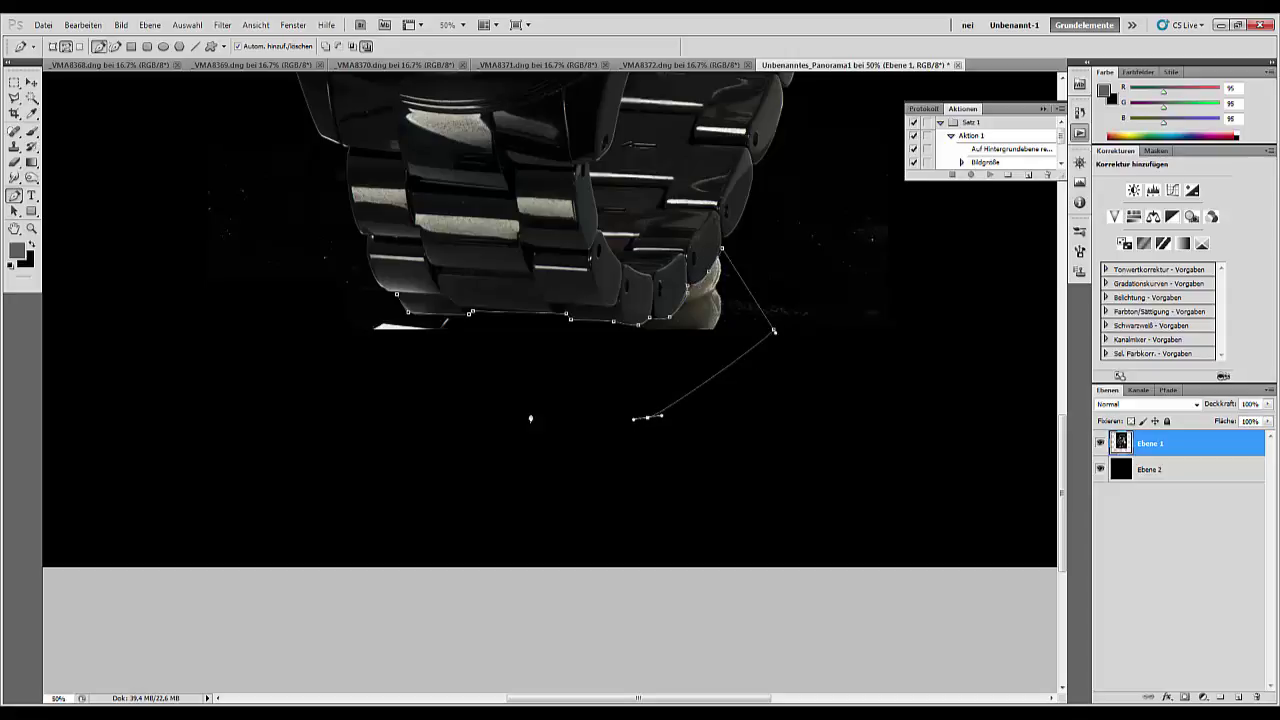
- Continue the path below the bracelet and up its left side, then close it along the bracelet's lower left links
left_click(352, 434)
left_click(219, 363)
left_click(244, 262)
left_click(290, 205)
left_click(301, 197)
left_click(332, 197)
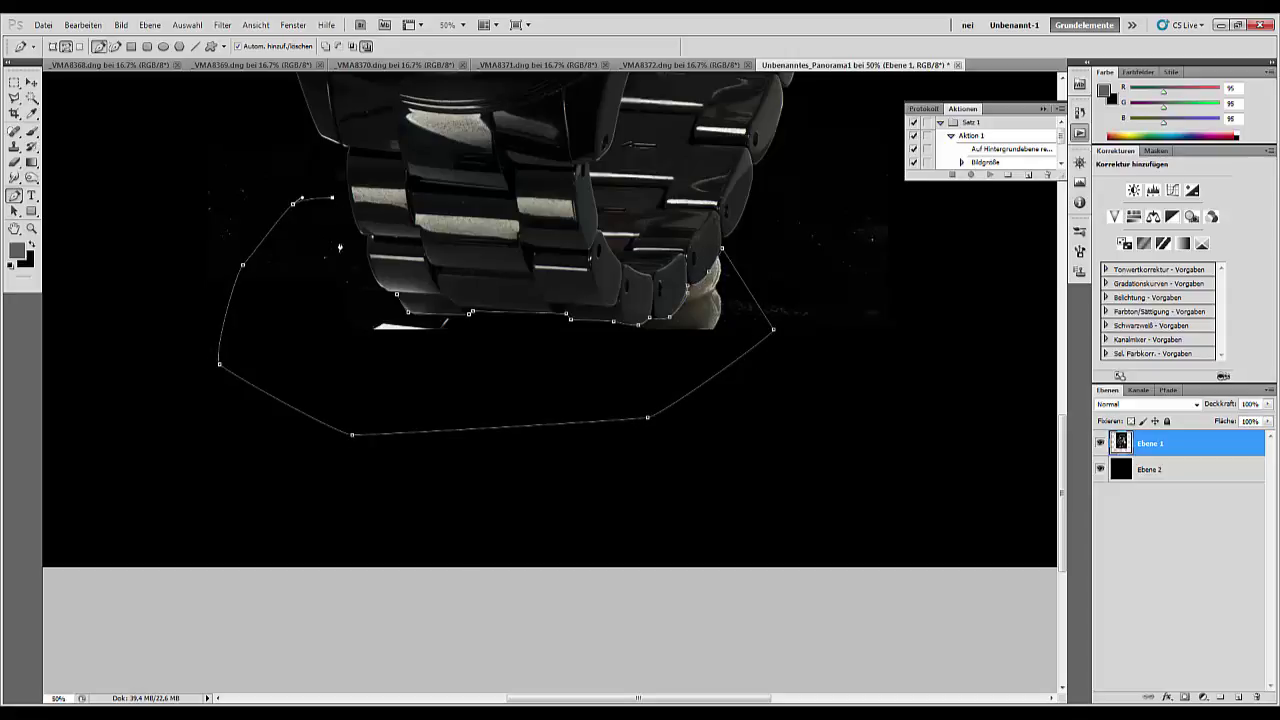
left_click(350, 262)
left_click(366, 282)
left_click(376, 288)
left_click(399, 298)
- Turn the closed path into a new smoothed selection, delete the enclosed remnants from Ebene 1 and clear the selection
right_click(406, 369)
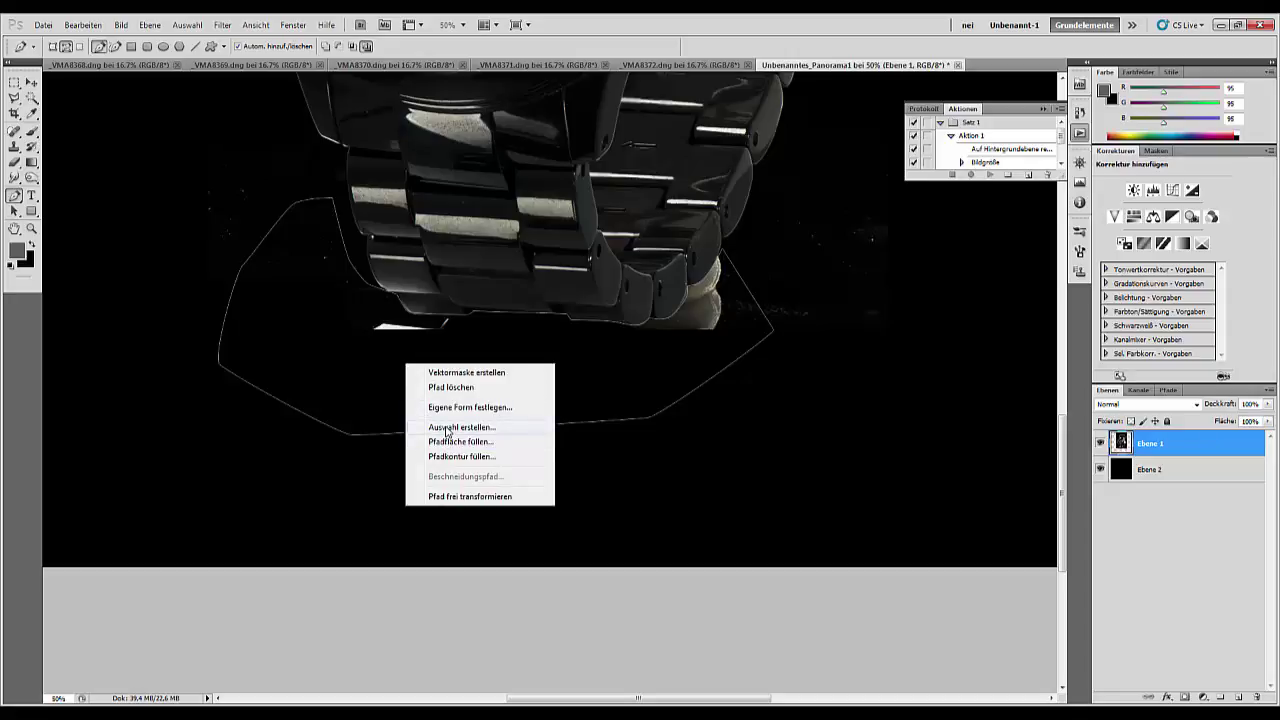
left_click(447, 428)
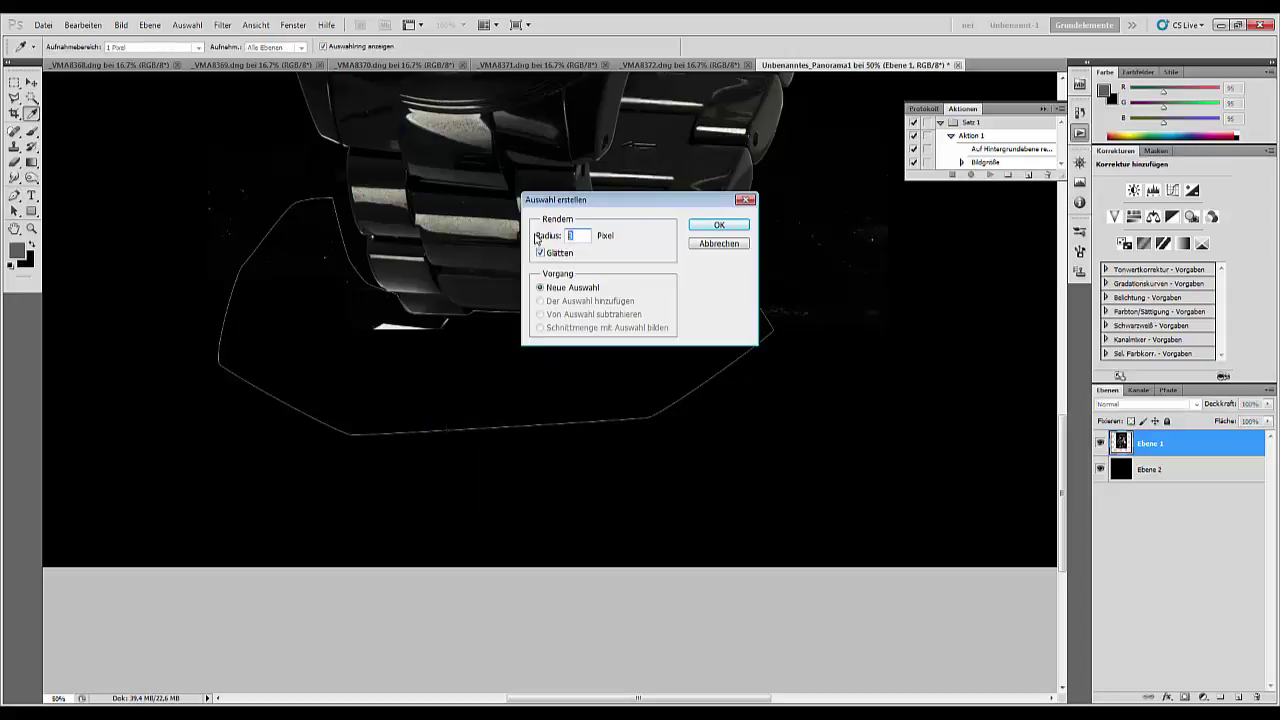
left_click(718, 226)
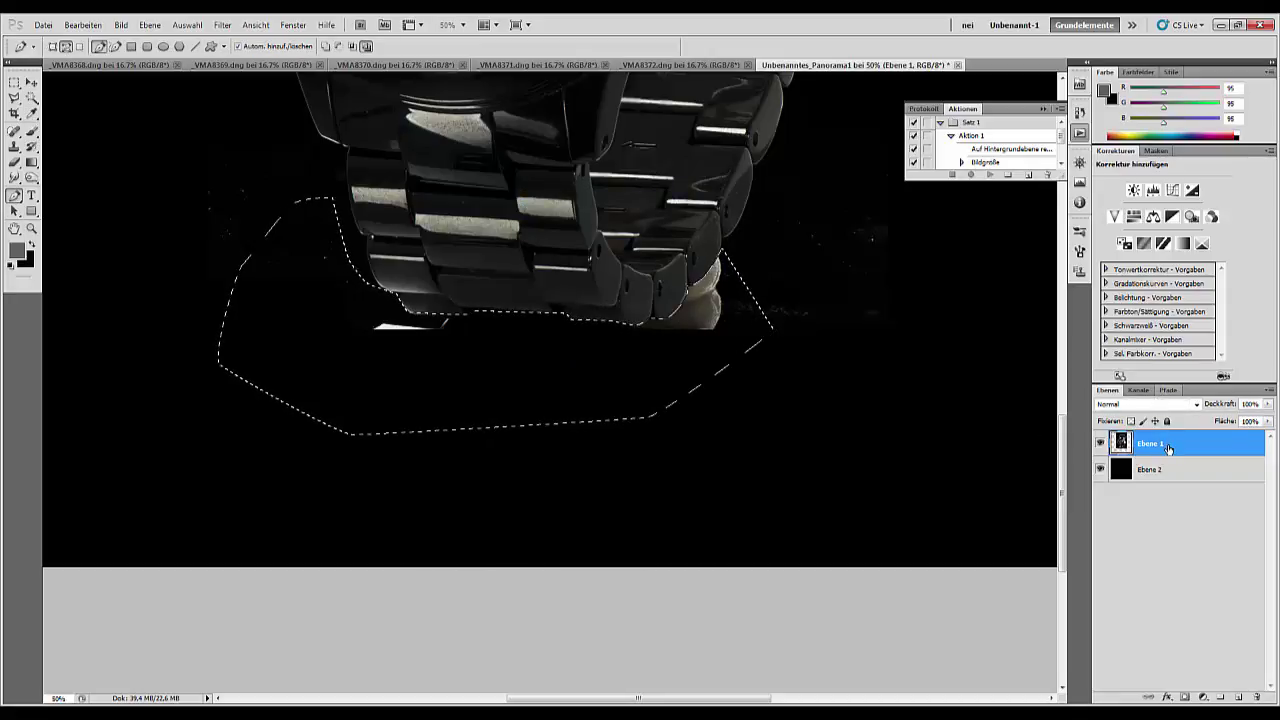
key("Delete")
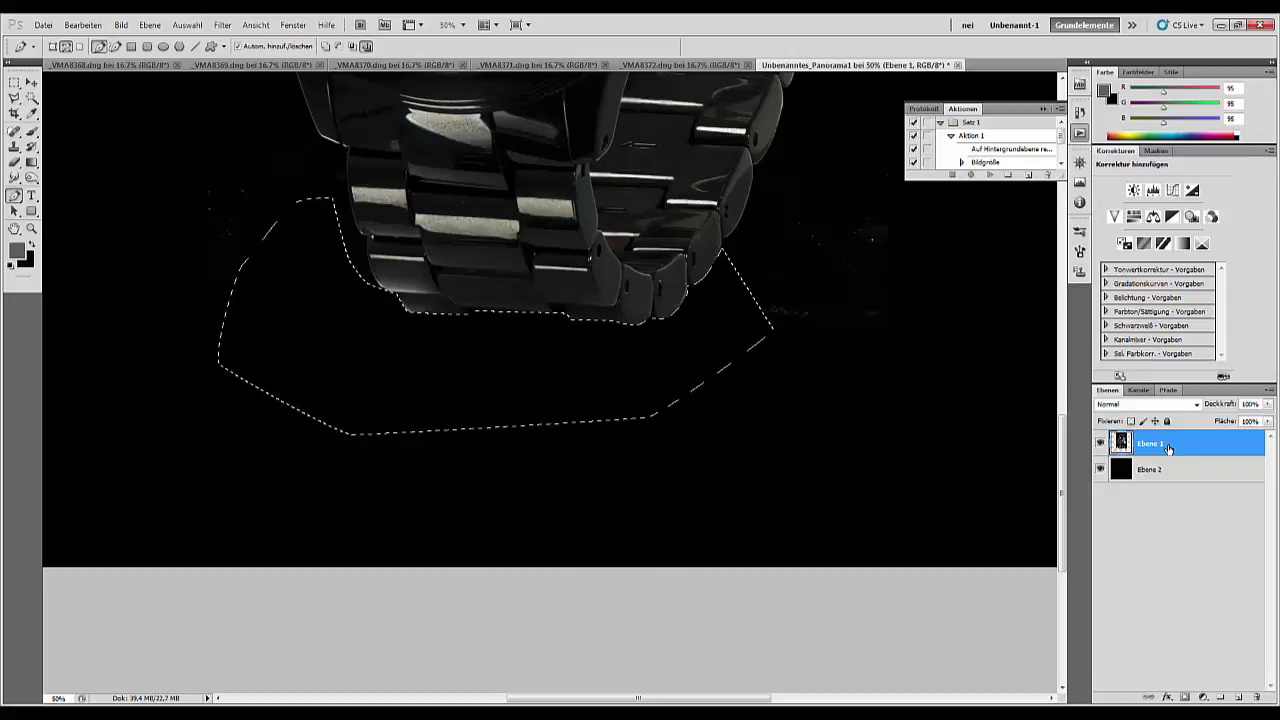
key("ctrl+d")
- Select the remaining dark background around the watch with the Magic Wand at tolerance 15, contiguous pixels only
left_click(35, 99)
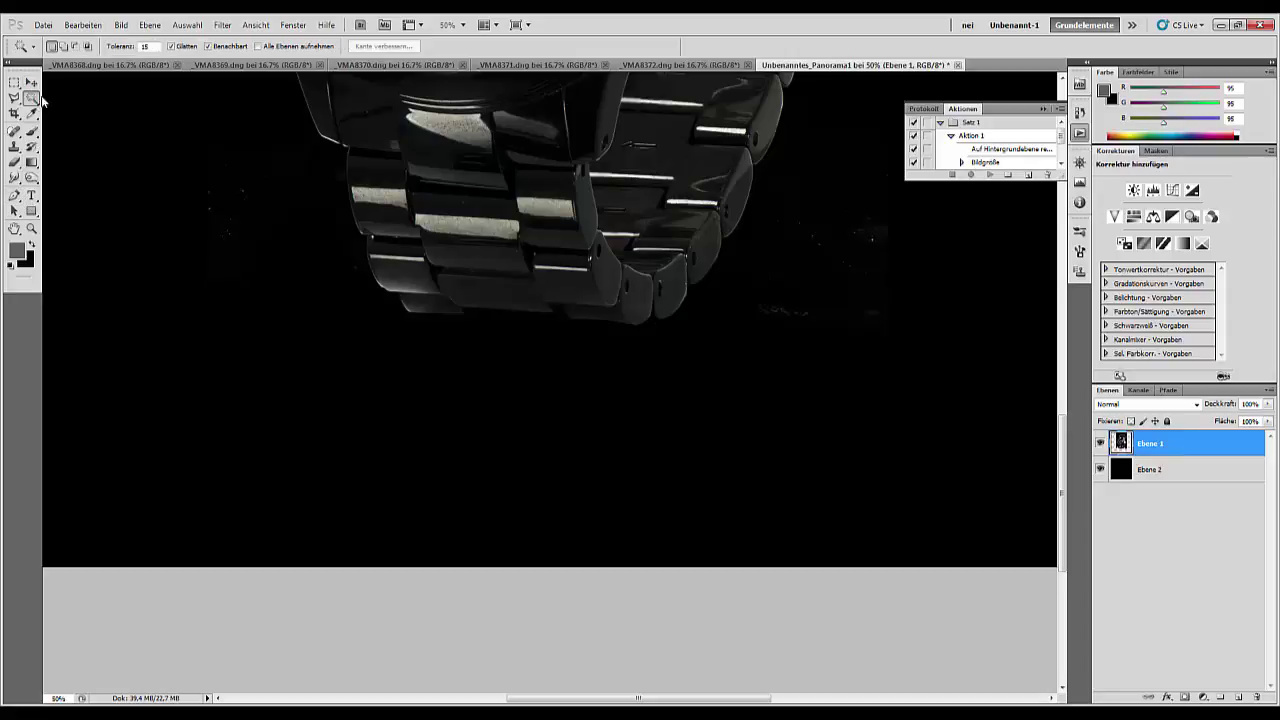
left_click(330, 152)
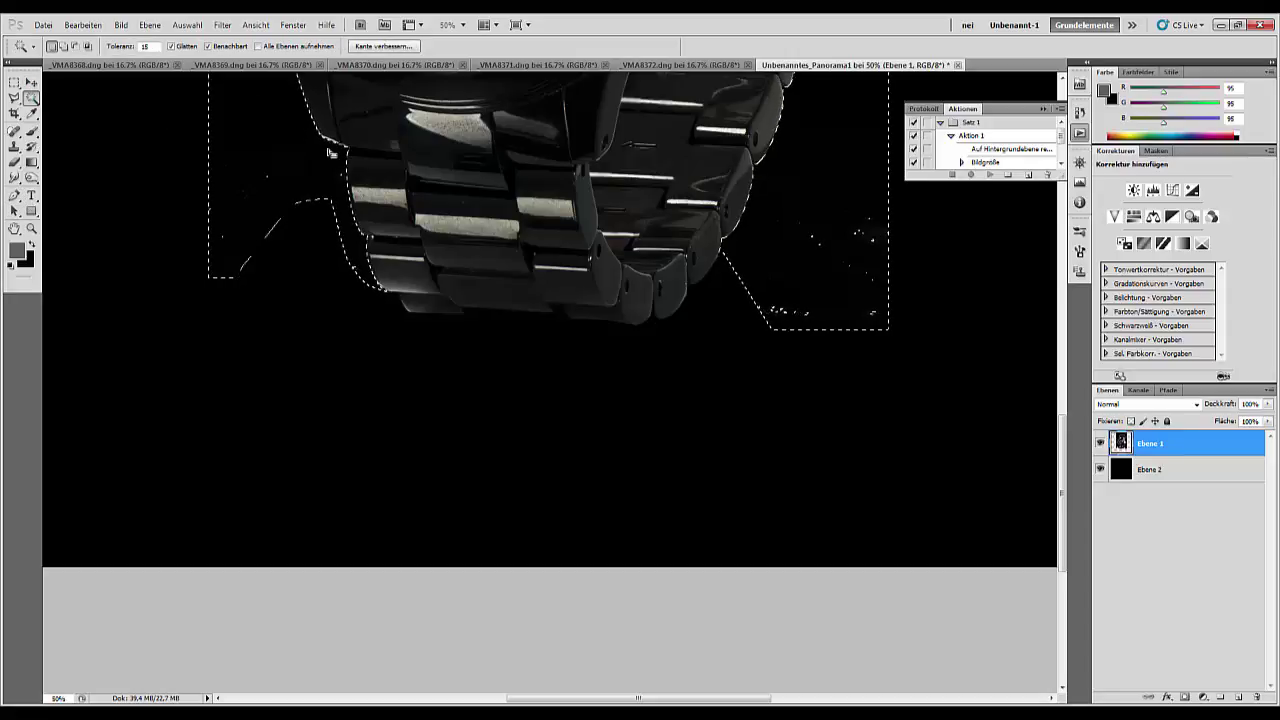
key("ctrl+minus")
key("ctrl+minus")
key("ctrl+minus")
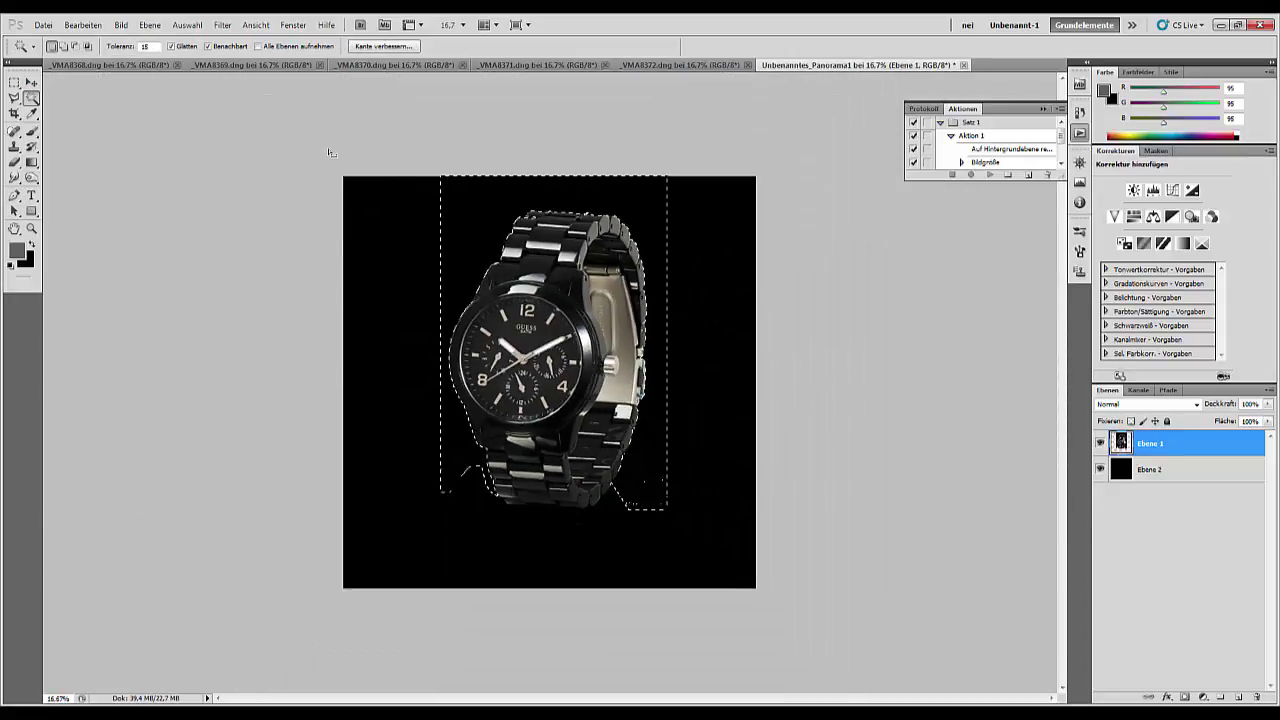
- Correct the background selection with the Quick Selection tool so that it excludes the uppermost bracelet link at the left
key("ctrl+plus")
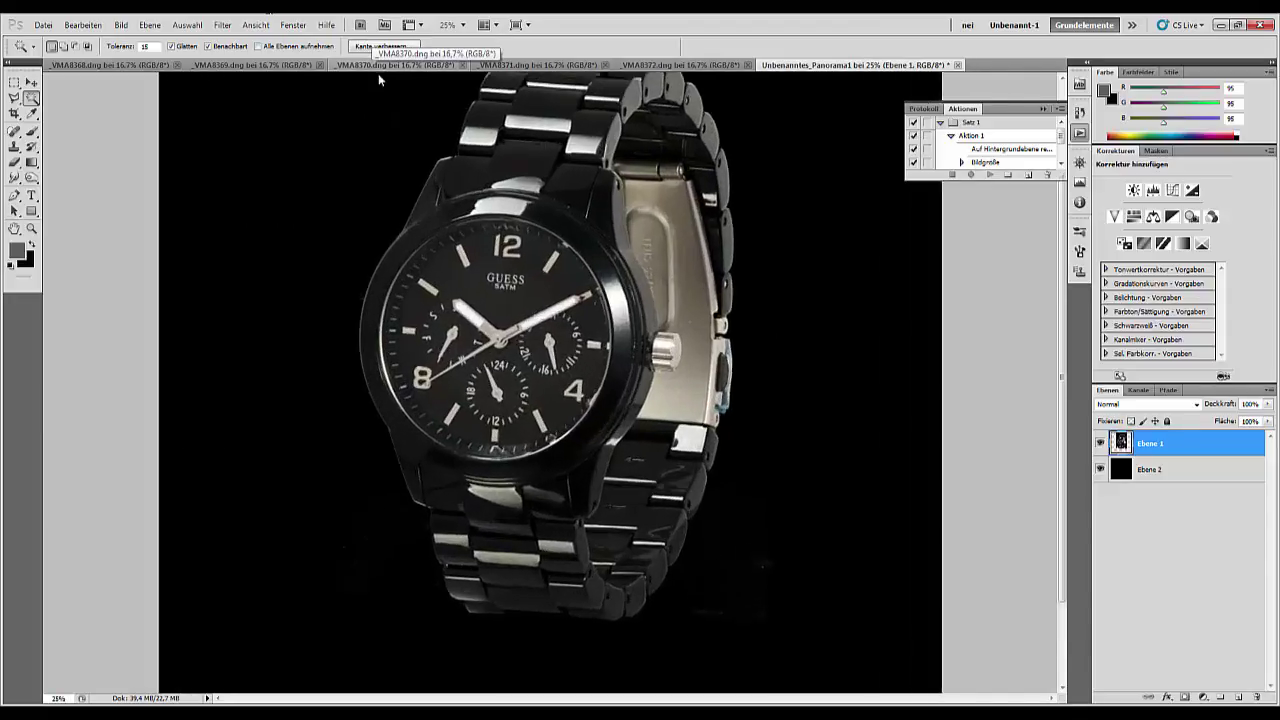
key("ctrl+plus")
key("ctrl+plus")
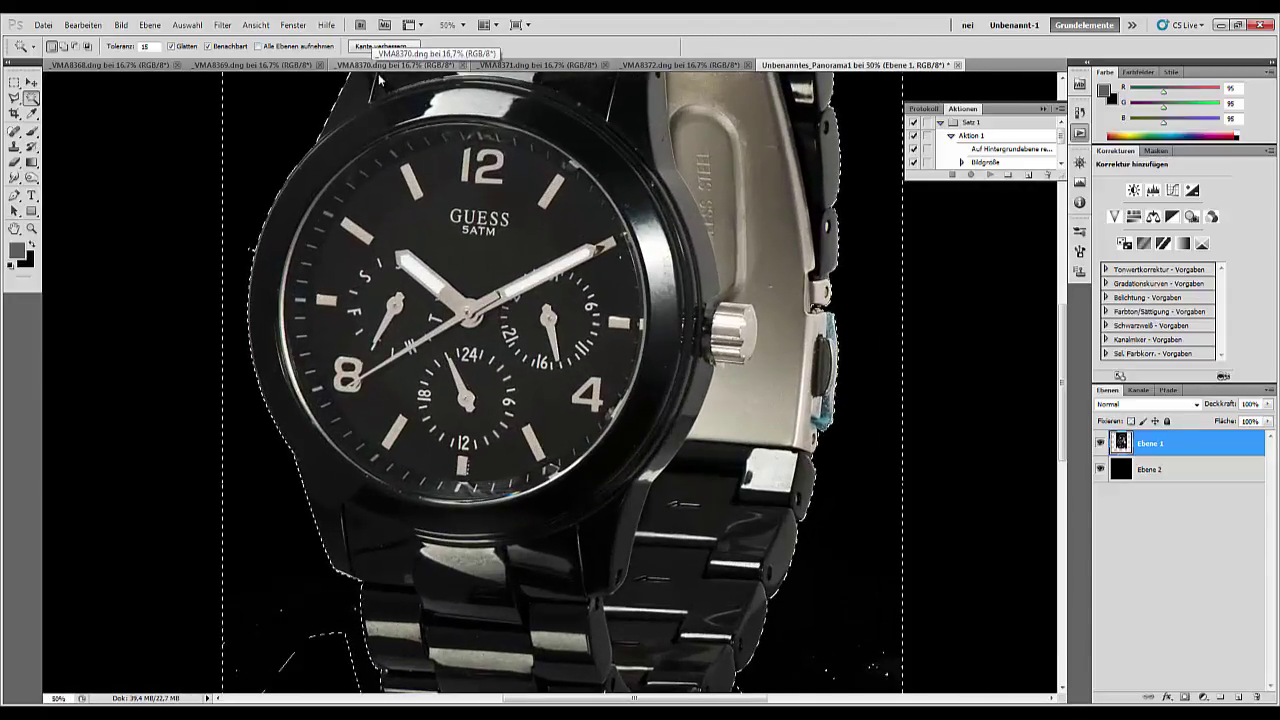
scroll(550, 400, "up", 5)
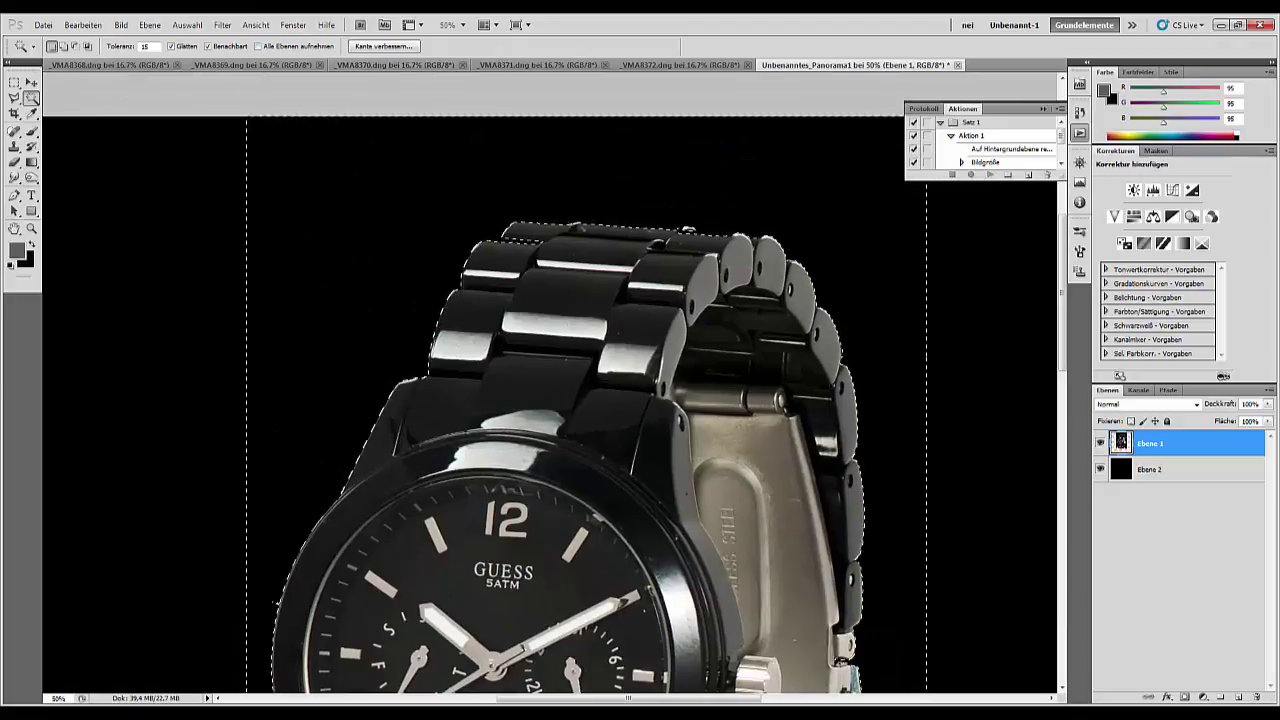
scroll(544, 359, "up", 3)
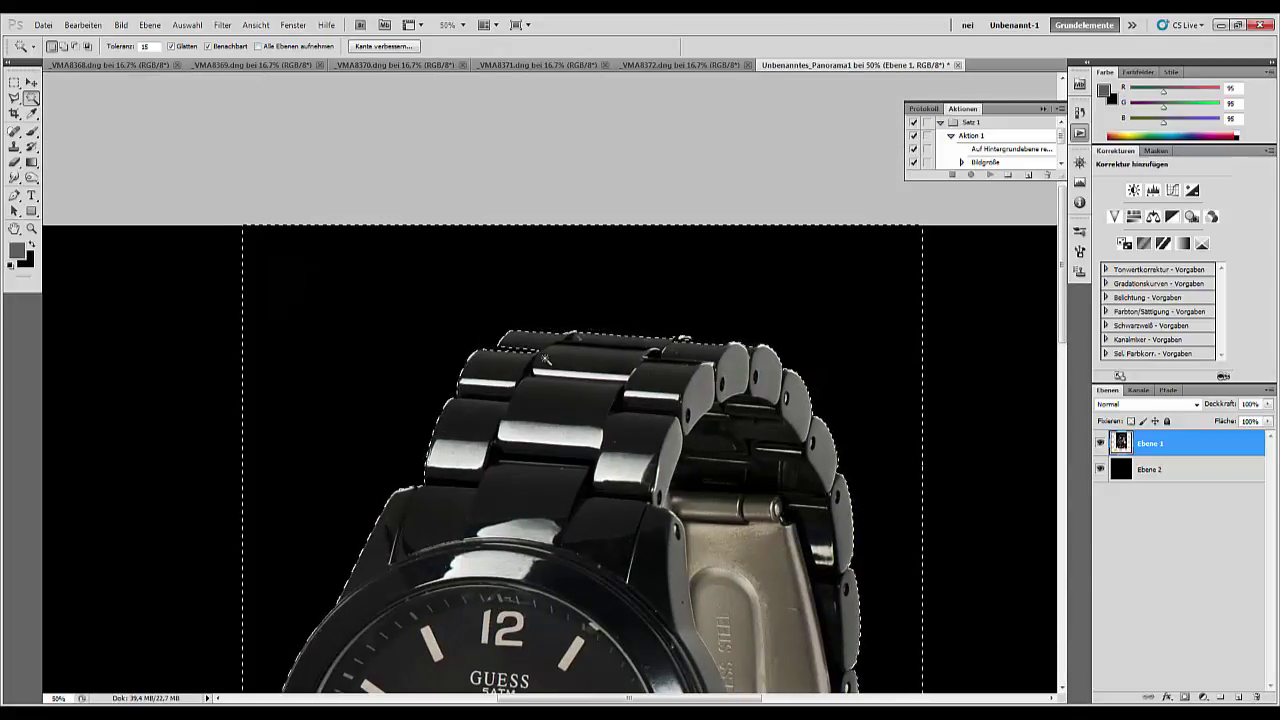
left_click_drag(31, 98, 70, 96)
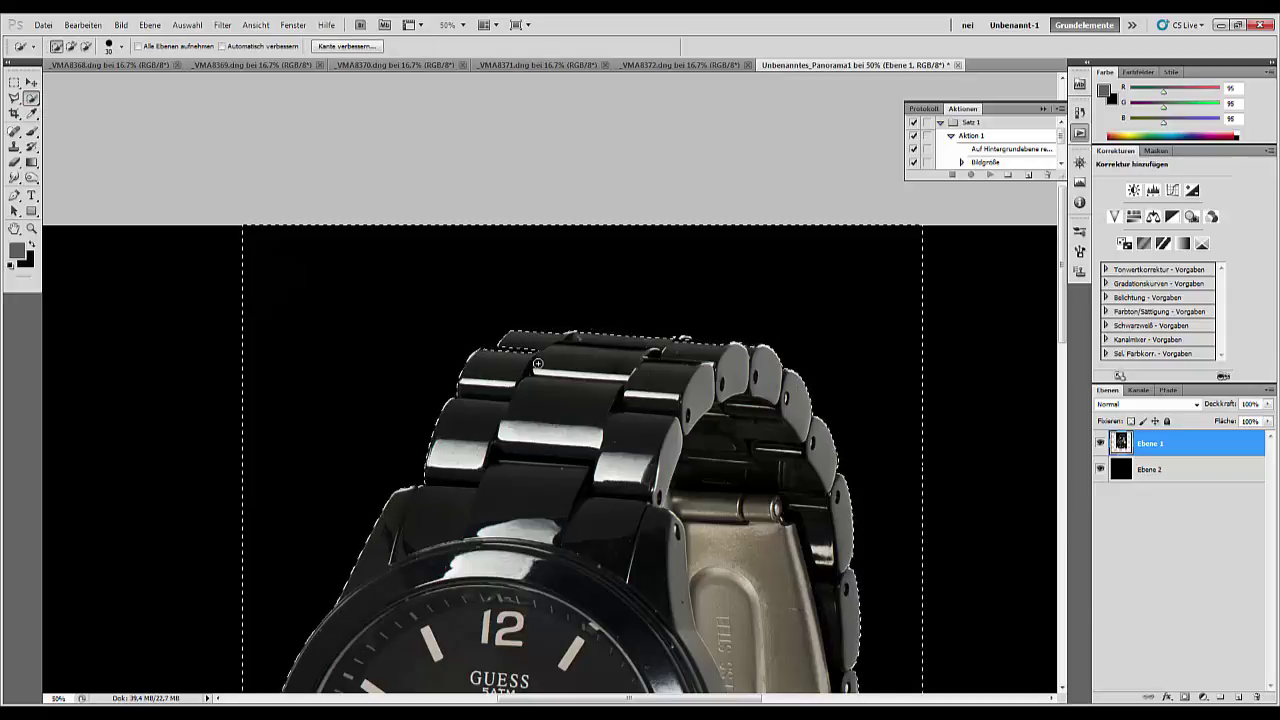
left_click_drag(534, 353, 553, 384)
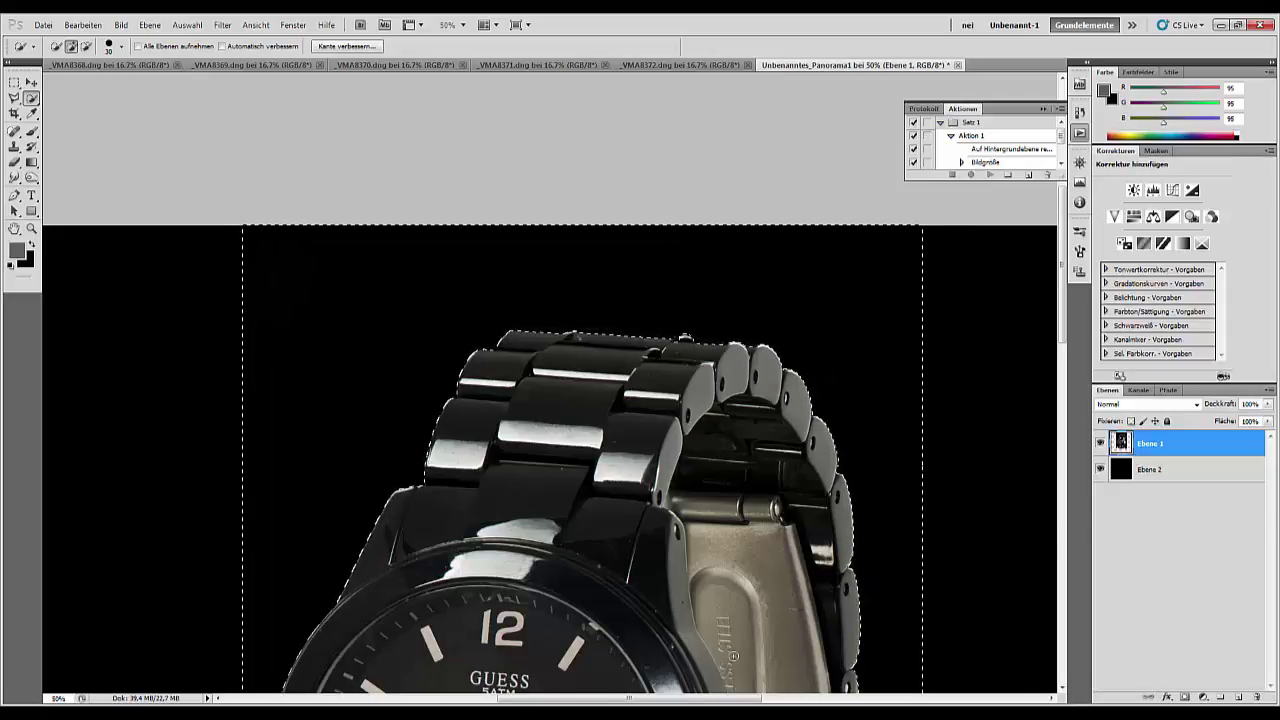
- Refine the selection edge with smoothing 14, feather 1.4 px, increased contrast and an edge shift of -16%
left_click_drag(642, 636, 679, 51)
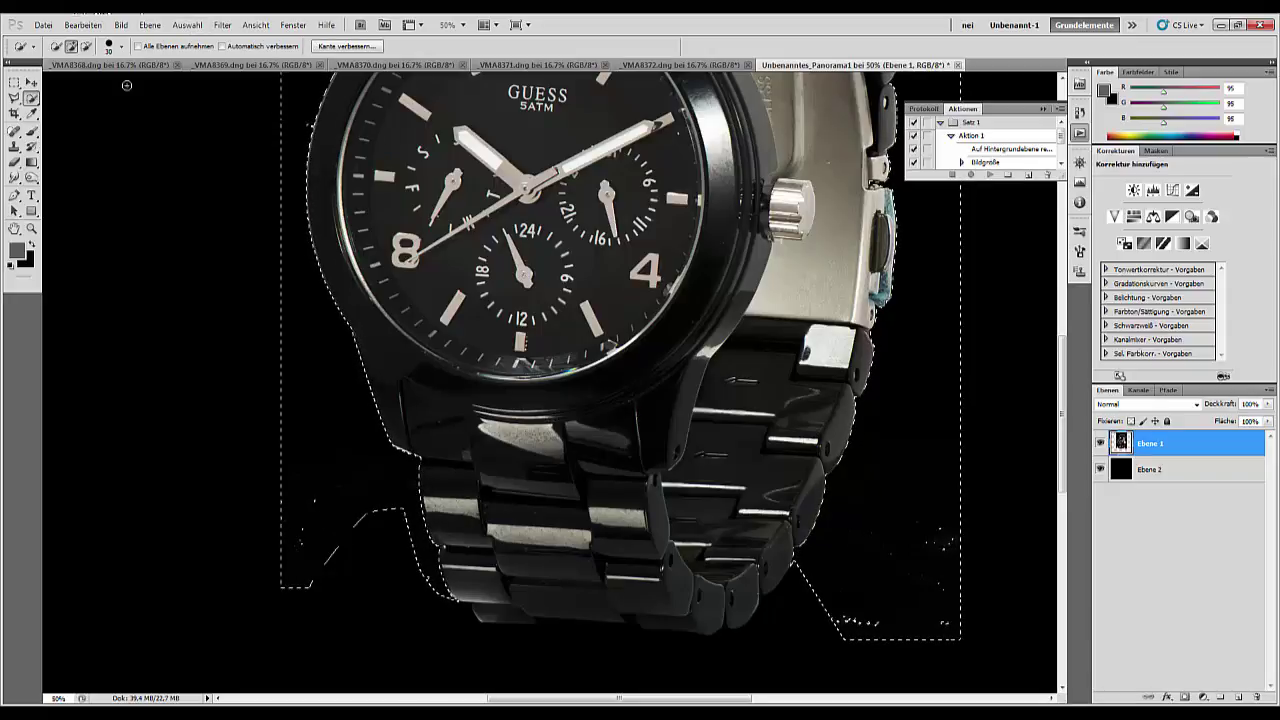
left_click(187, 24)
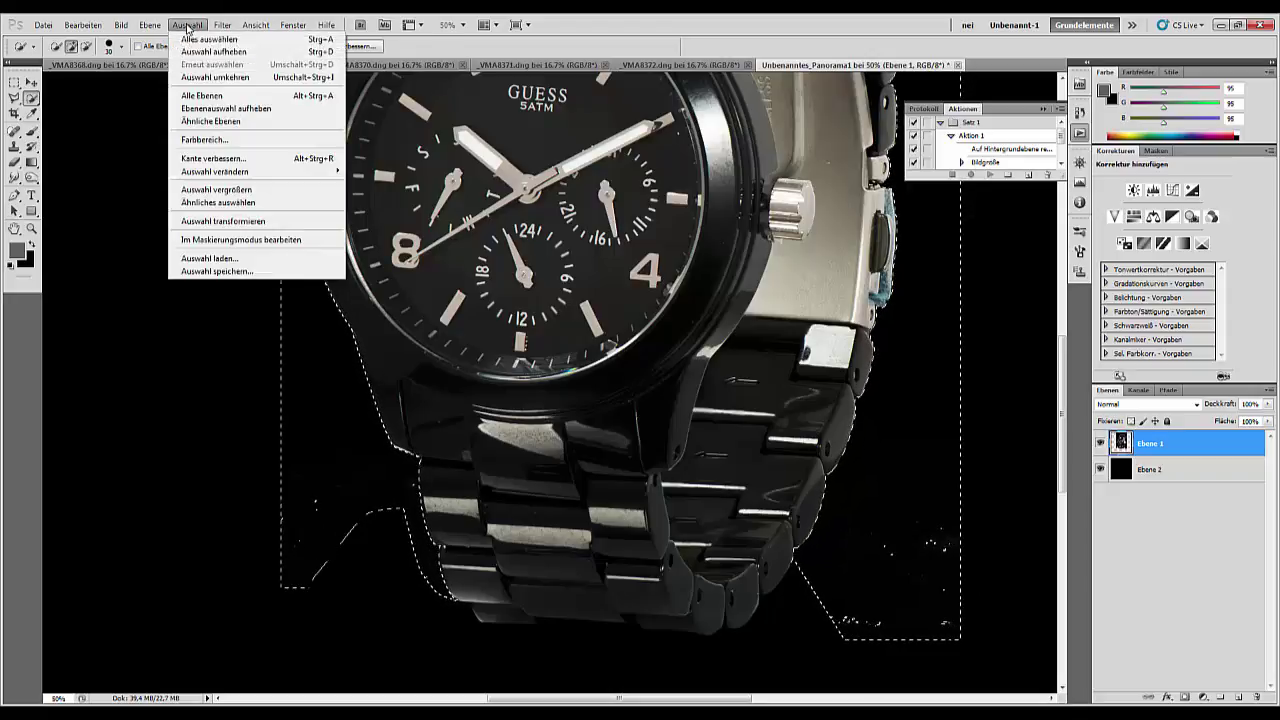
left_click(203, 159)
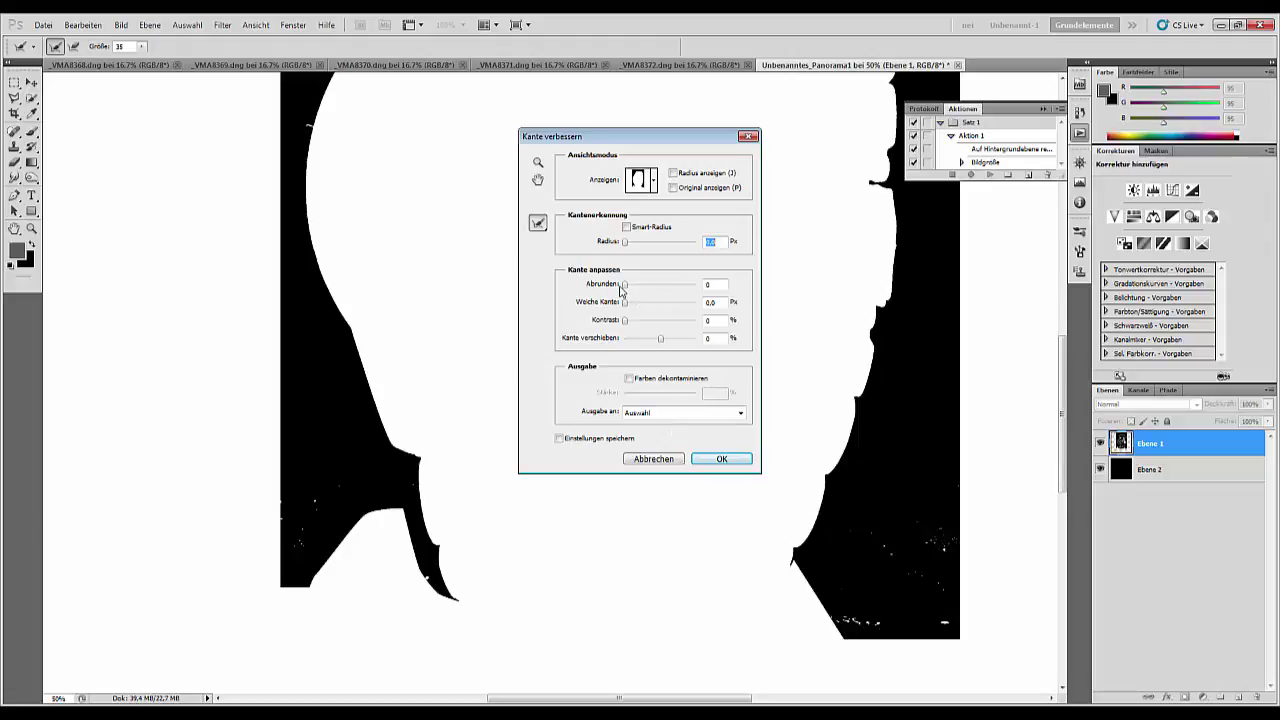
left_click_drag(624, 285, 630, 303)
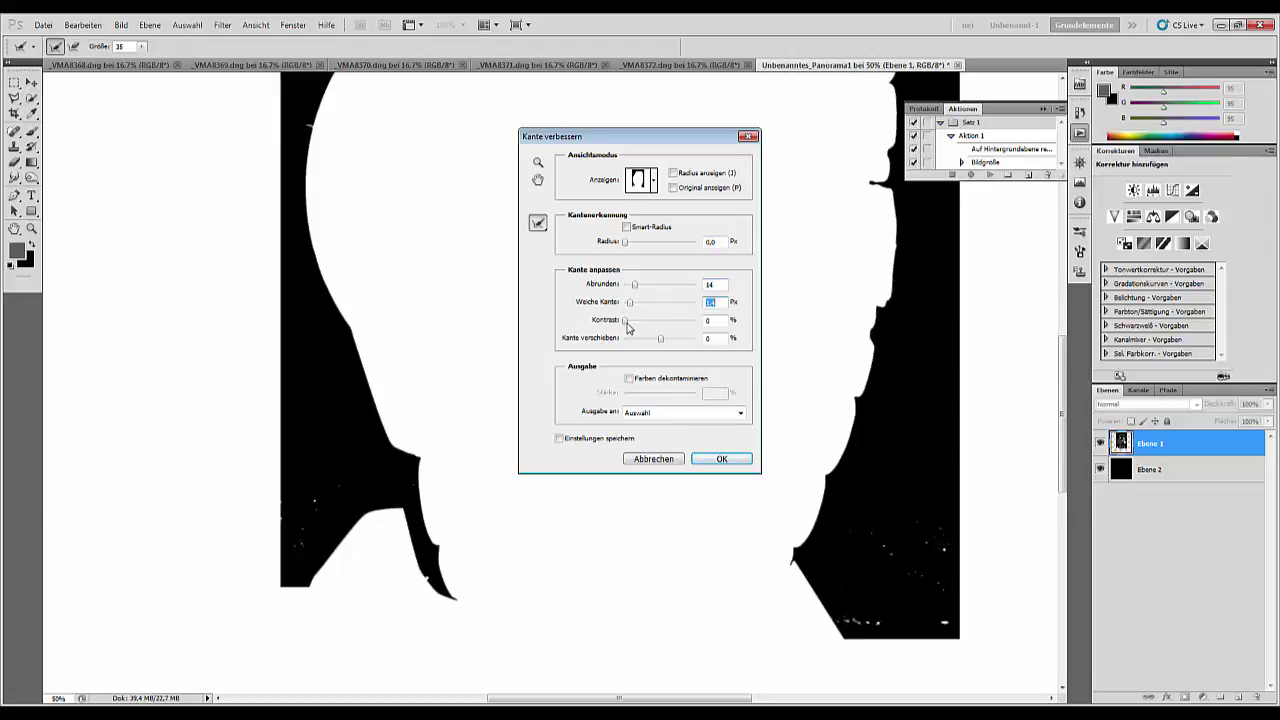
left_click(624, 321)
left_click_drag(660, 345, 656, 344)
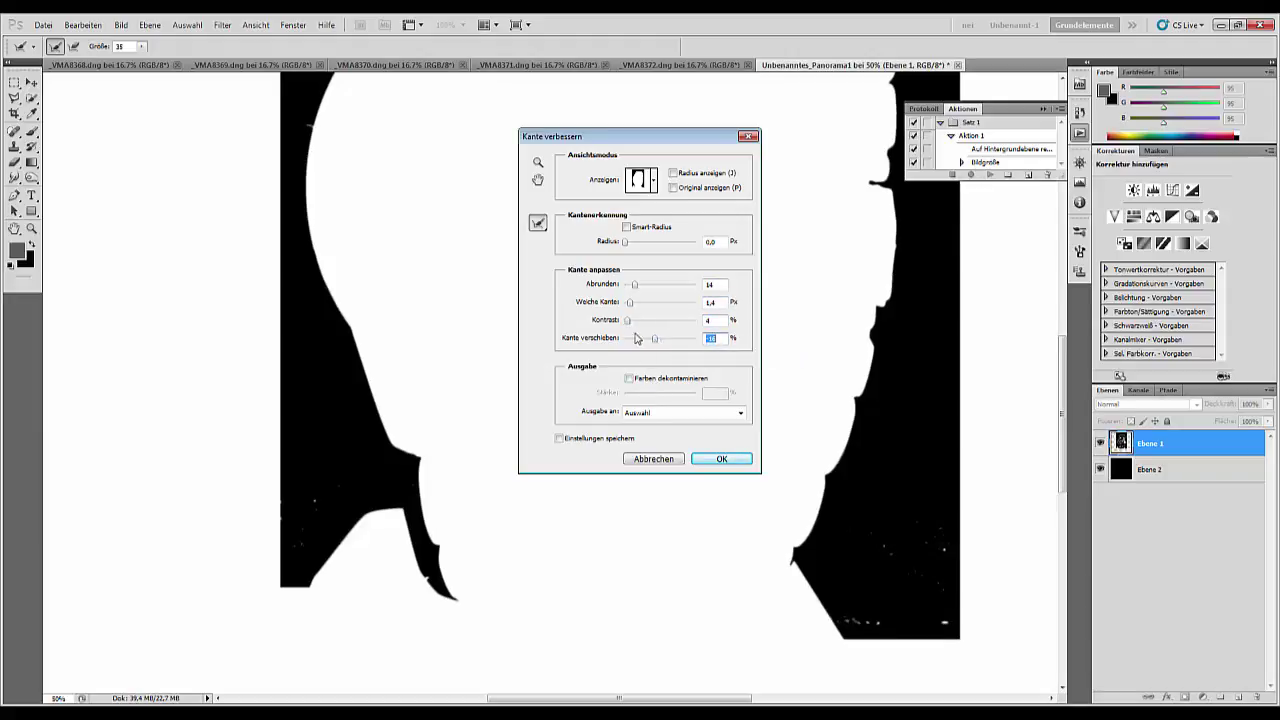
left_click_drag(628, 322, 646, 328)
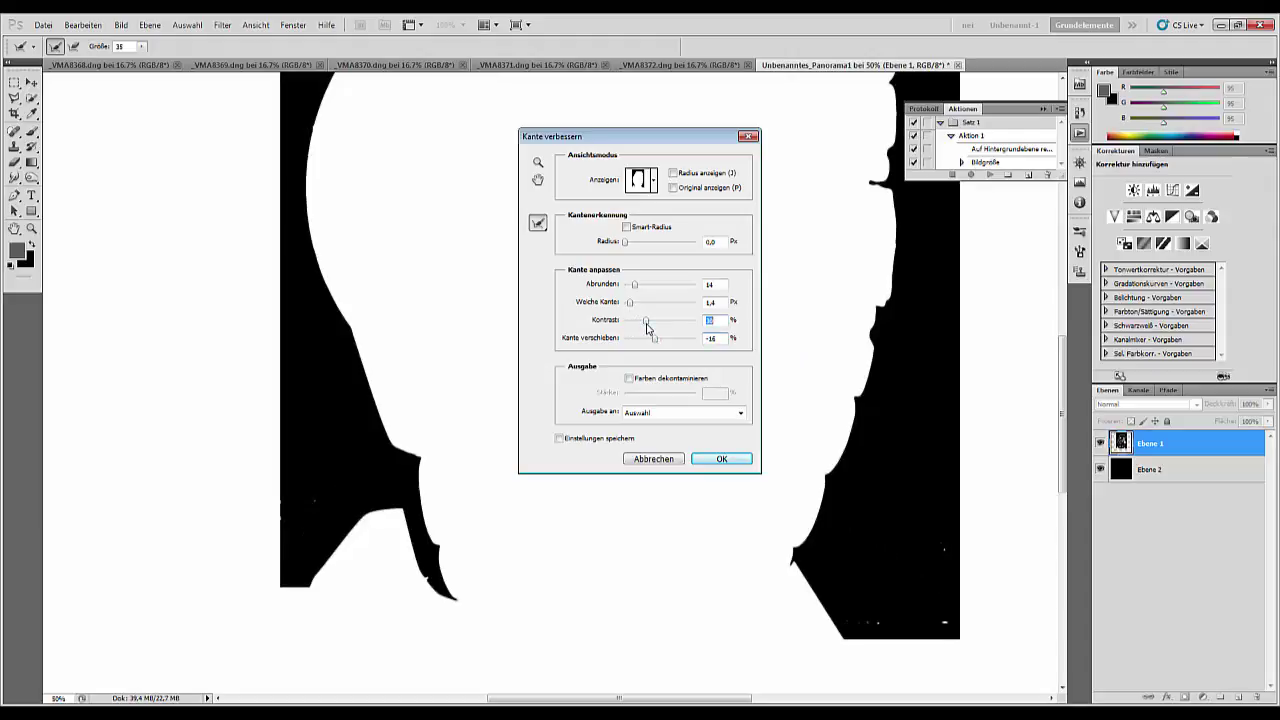
left_click(716, 460)
key("Return")
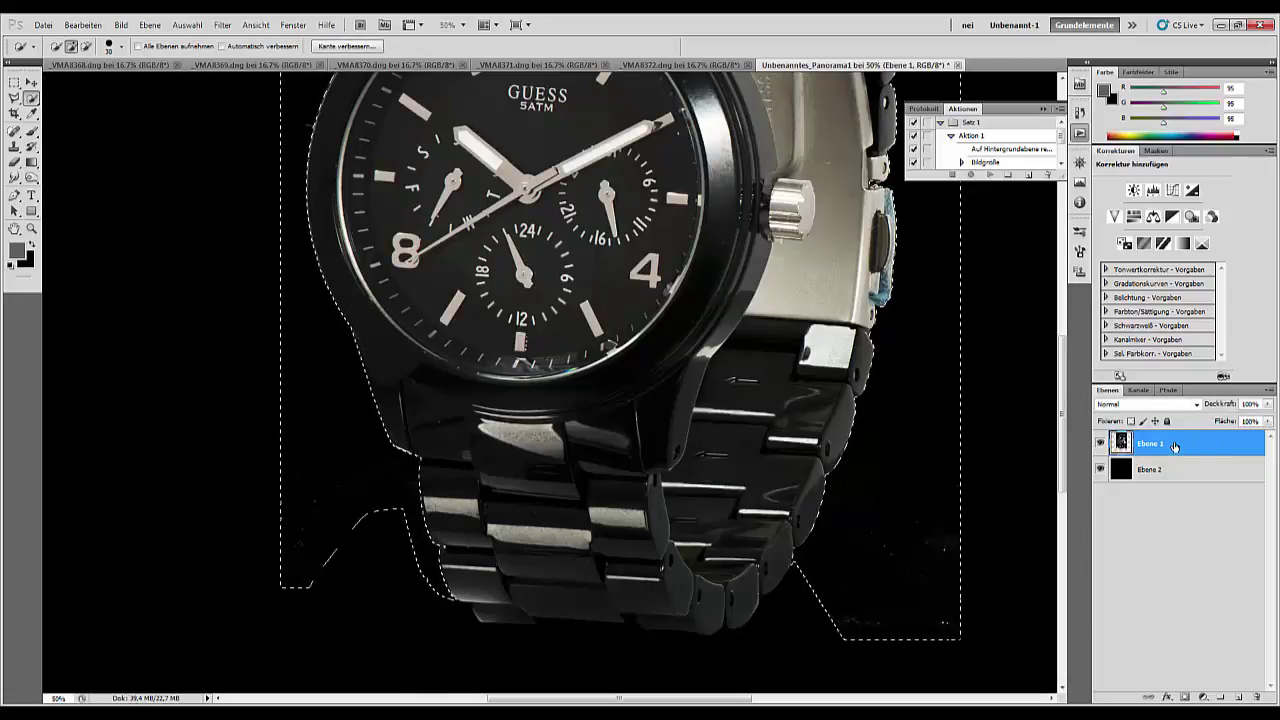
- Delete the selected background from Ebene 1, undoing the removal of the watch itself, and clear the selection
key("Delete")
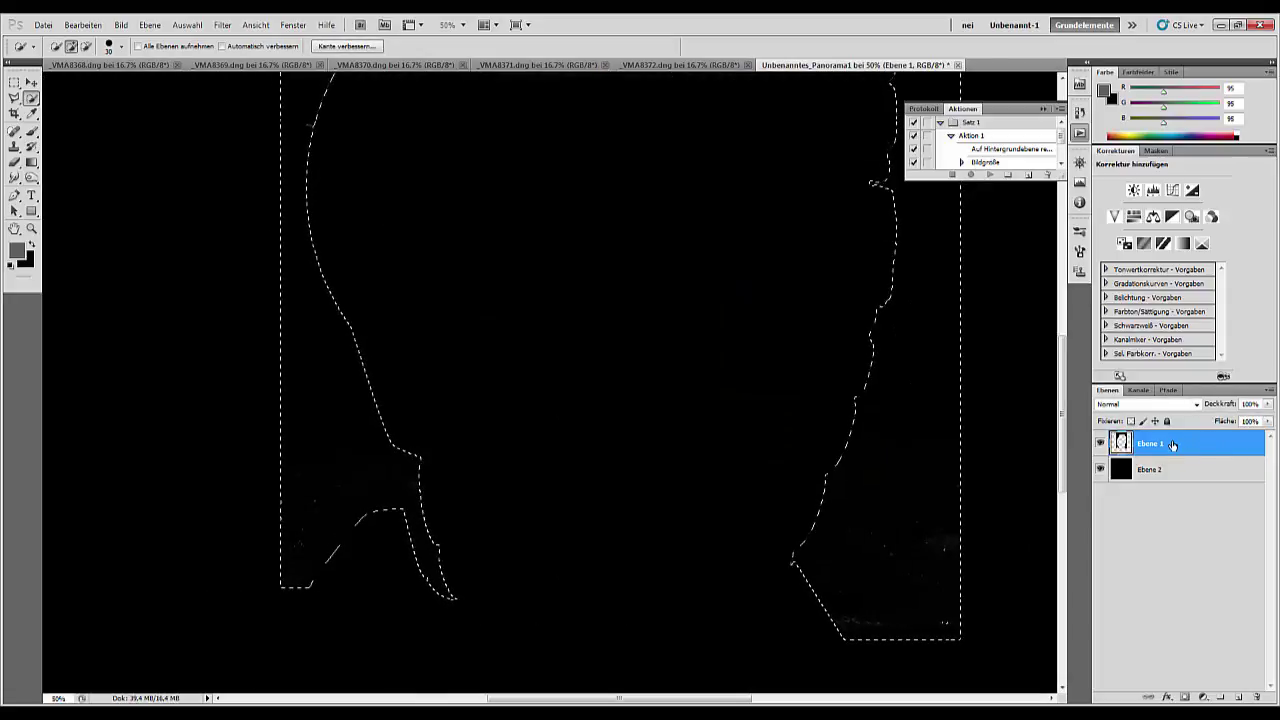
key("ctrl+z")
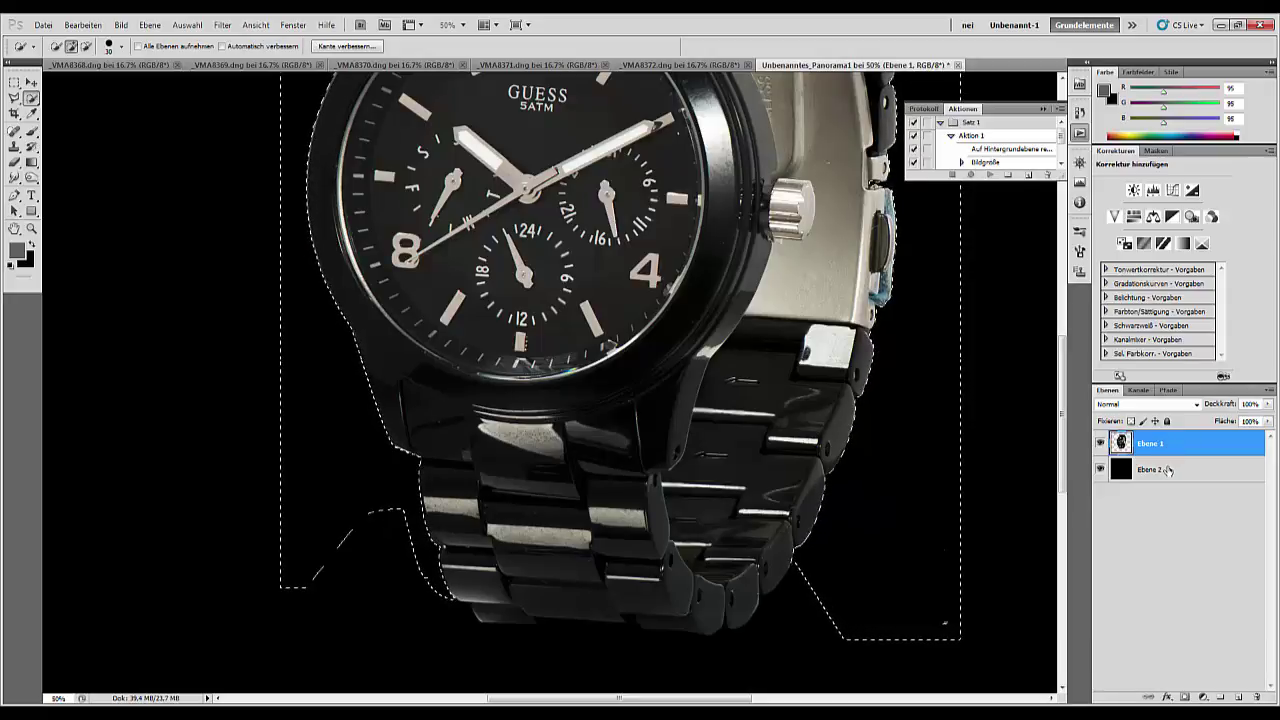
key("ctrl+d")
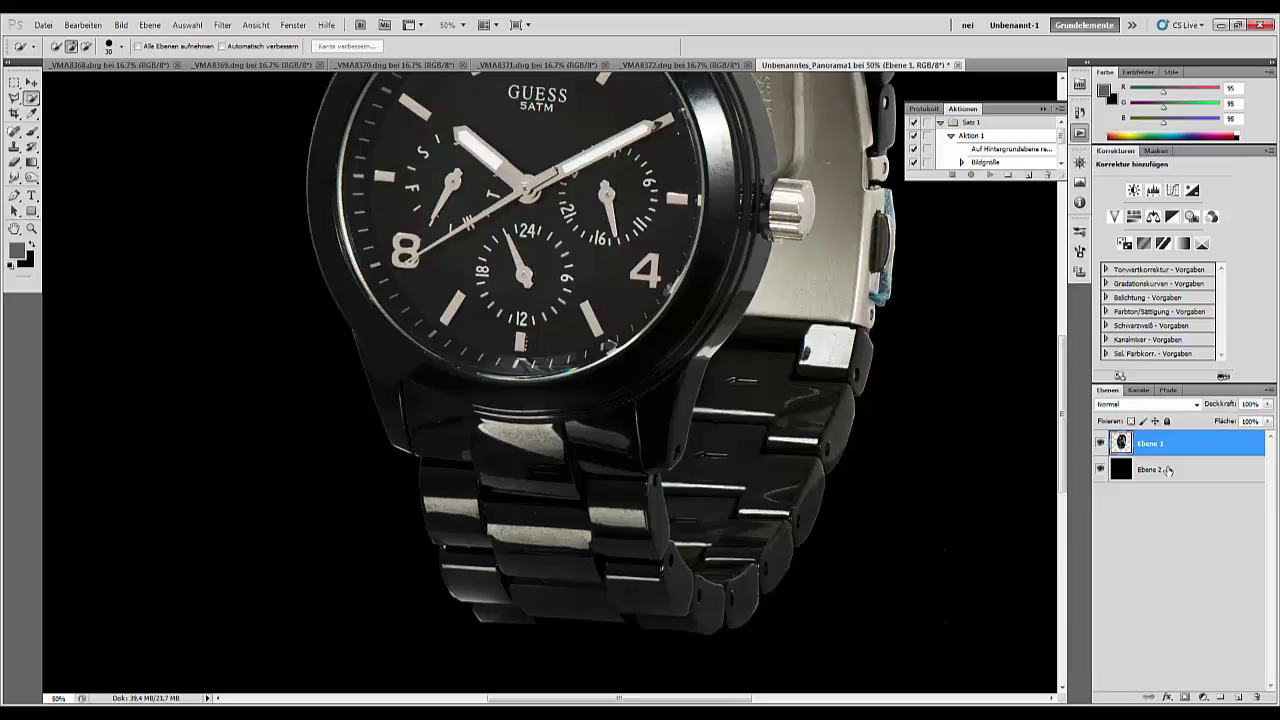
key("ctrl+1")
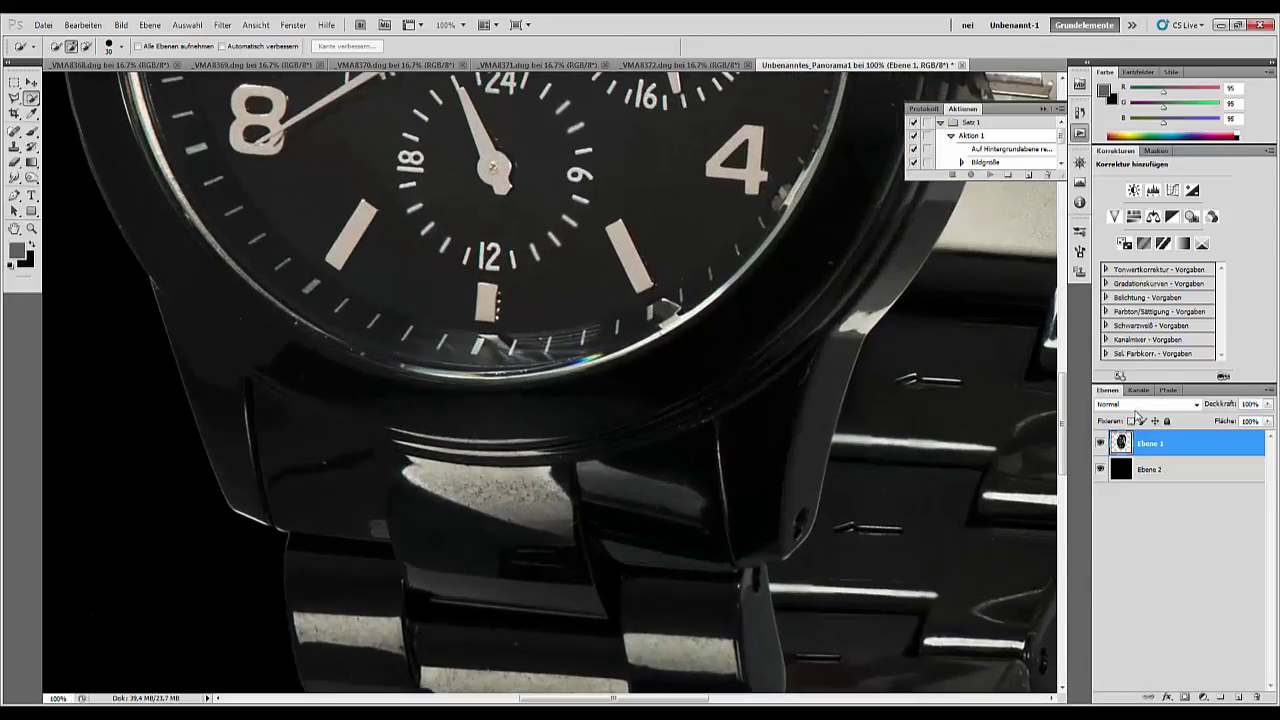
- Draw a closed Pen tool path around the blue protective film on the clasp's outer edge
left_click_drag(1007, 386, 508, 539)
left_click_drag(672, 476, 694, 451)
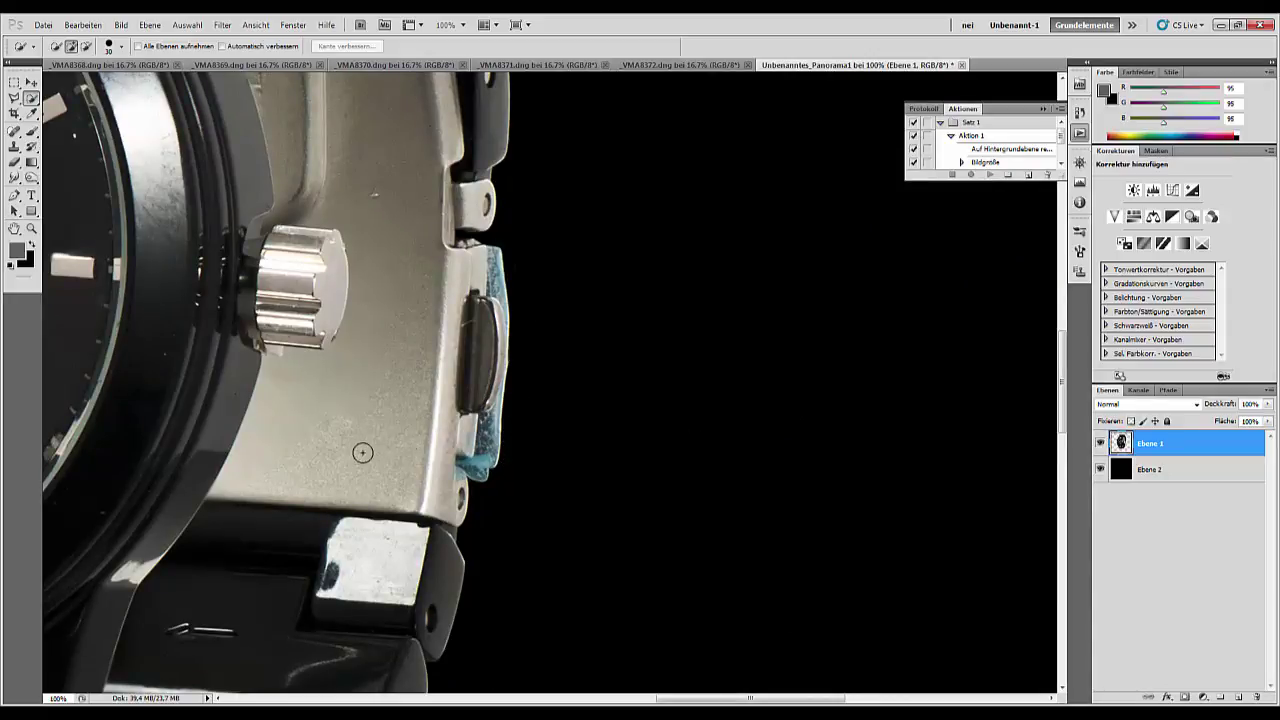
left_click(15, 195)
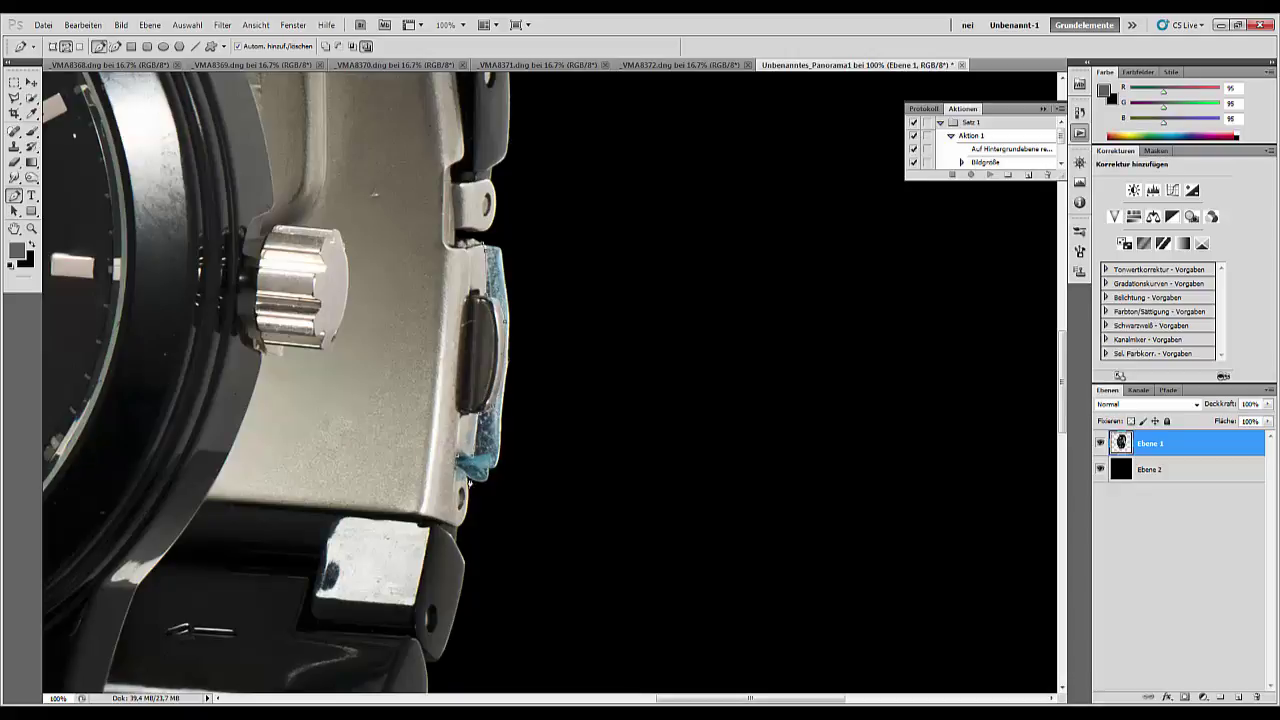
left_click(476, 487)
left_click_drag(514, 496, 594, 434)
mouse_move(611, 370)
left_mouse_down()
mouse_move(621, 277)
mouse_move(539, 232)
left_mouse_up()
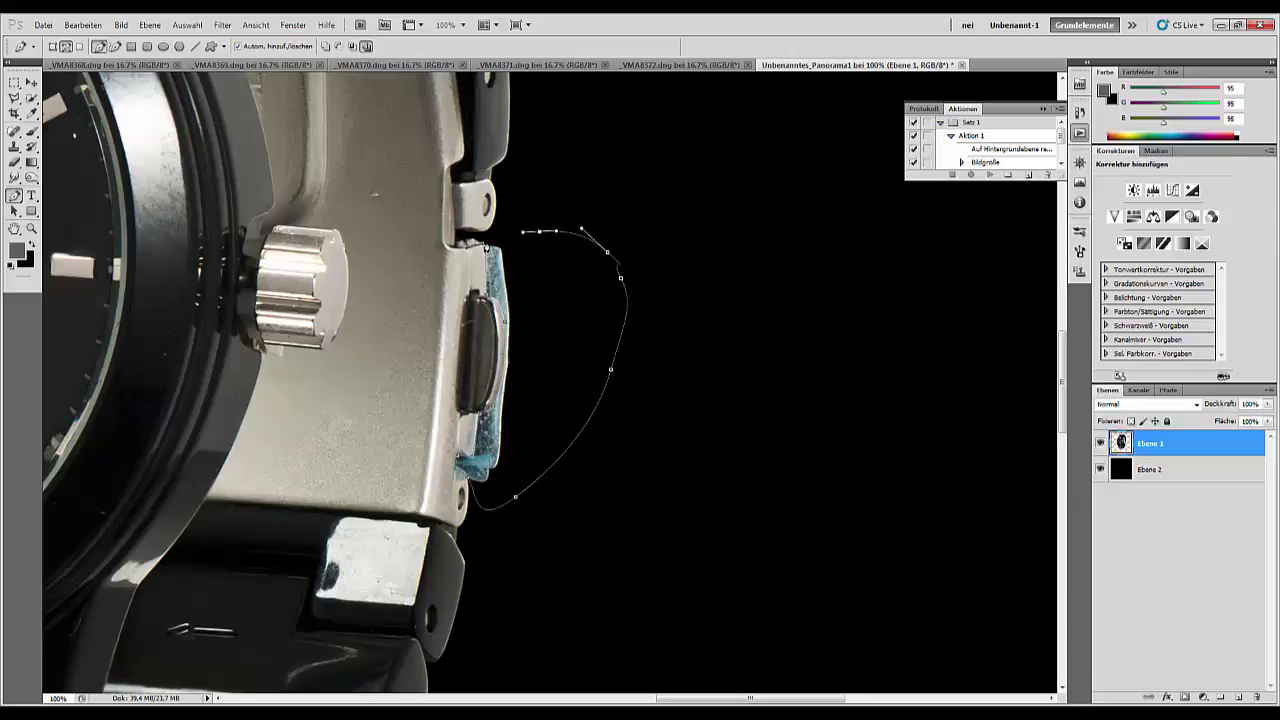
left_click(492, 246)
left_click(536, 260, "ctrl")
- Convert the path to a selection, delete the blue film from Ebene 1 and clear the selection
right_click(549, 381)
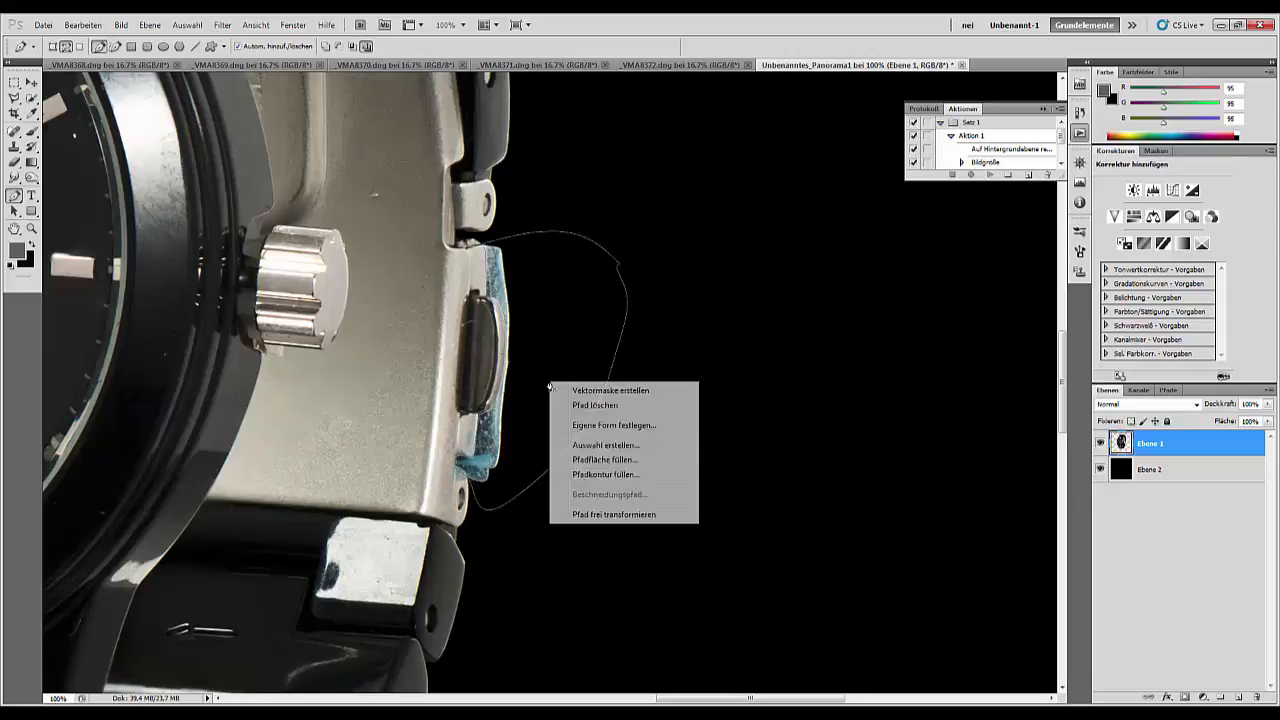
left_click(607, 445)
left_click(729, 224)
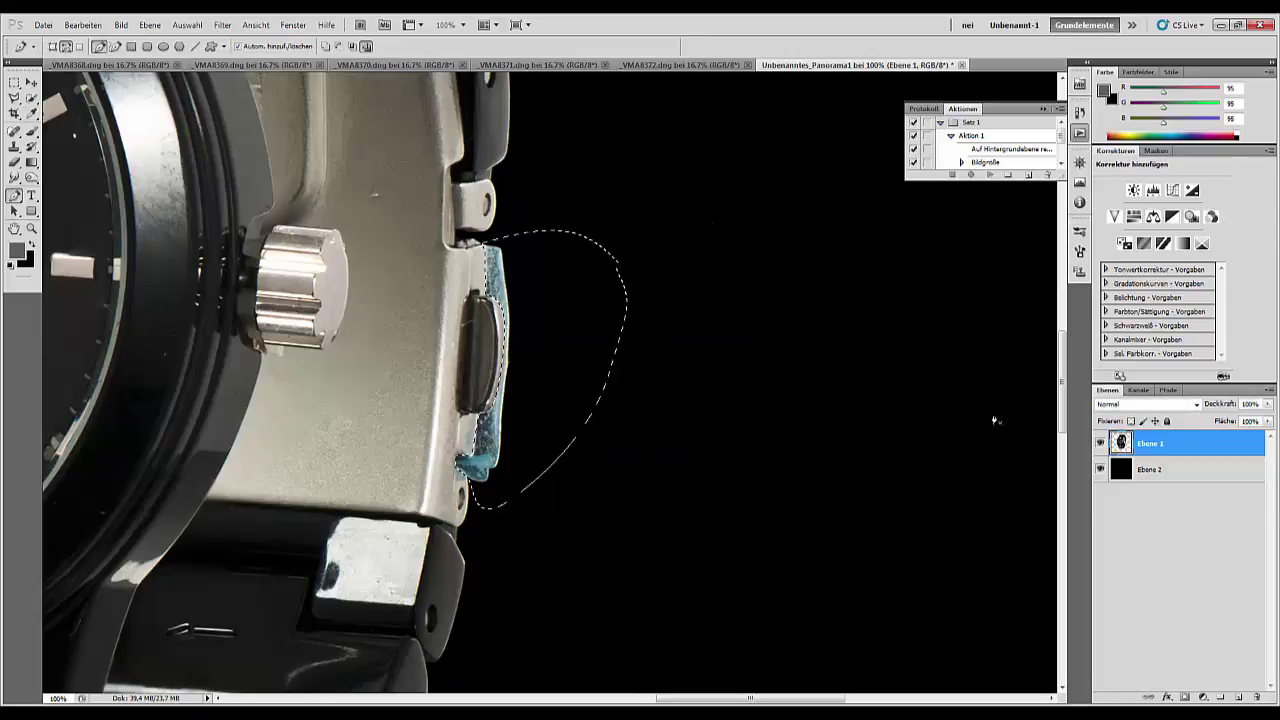
key("Delete")
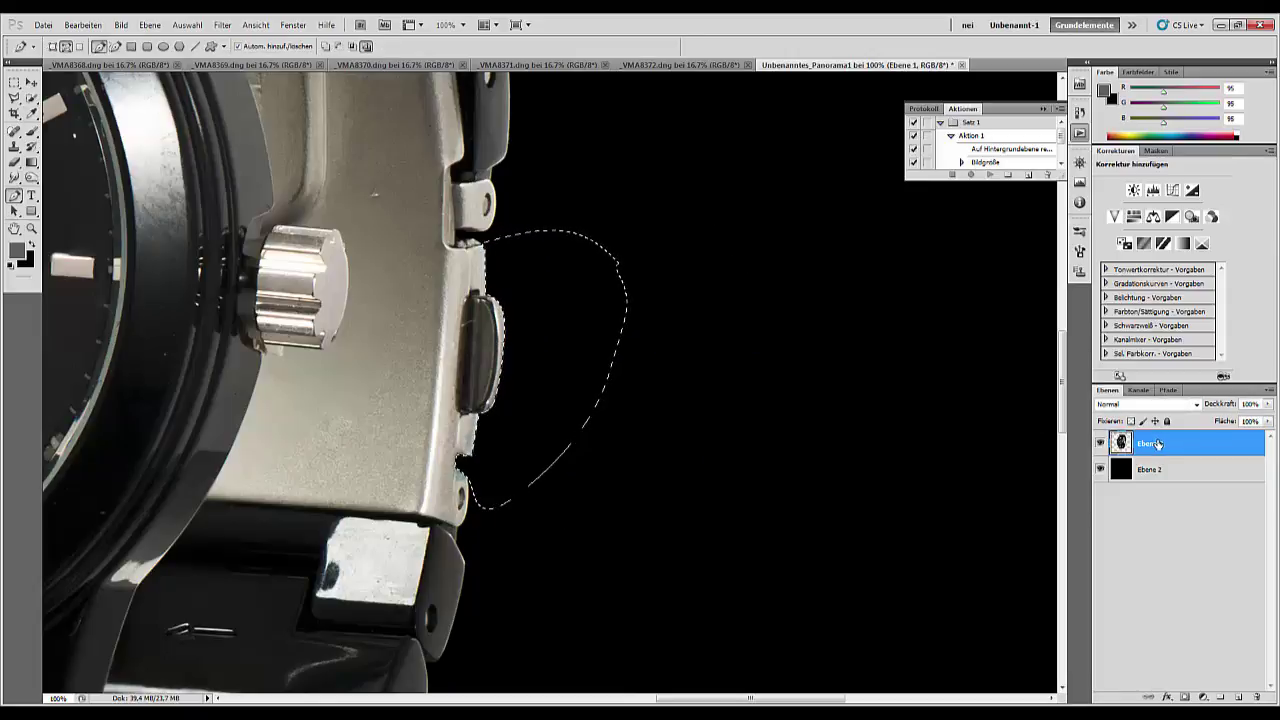
key("ctrl+d")
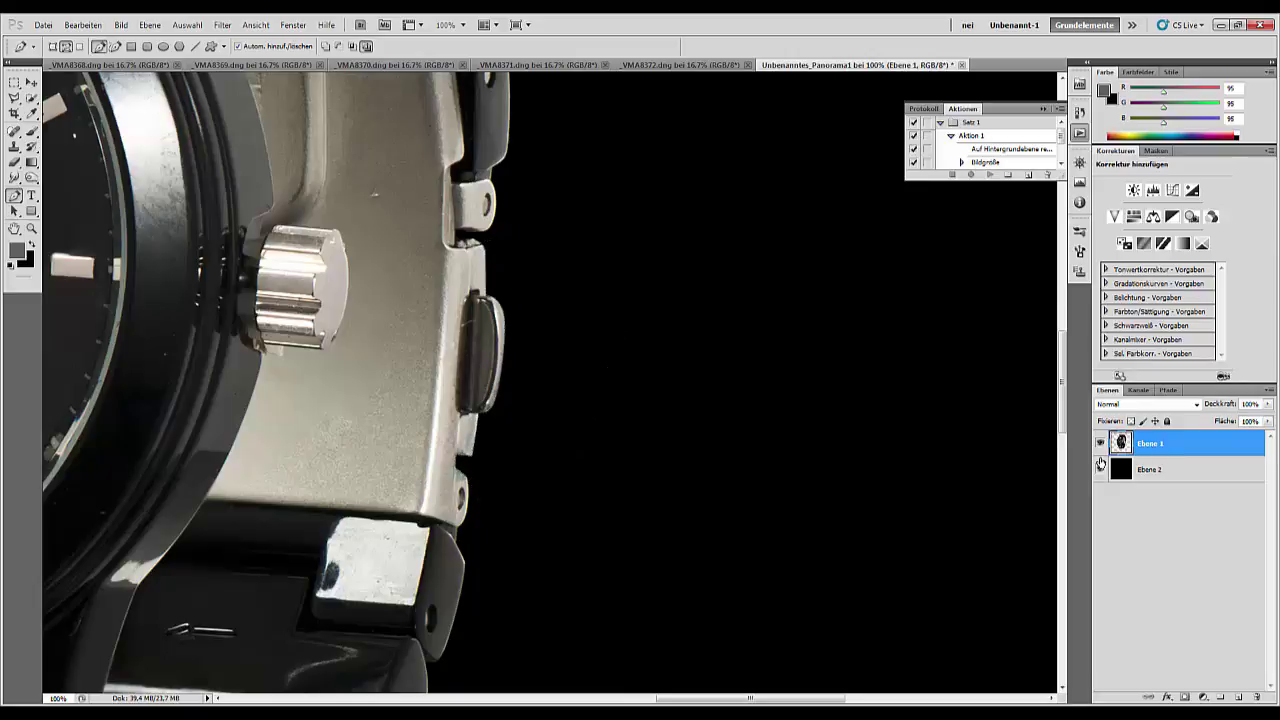
- Desaturate the remaining colour fringe along the clasp's outer edge with the Sponge tool at 50% flow
left_click_drag(31, 178, 60, 207)
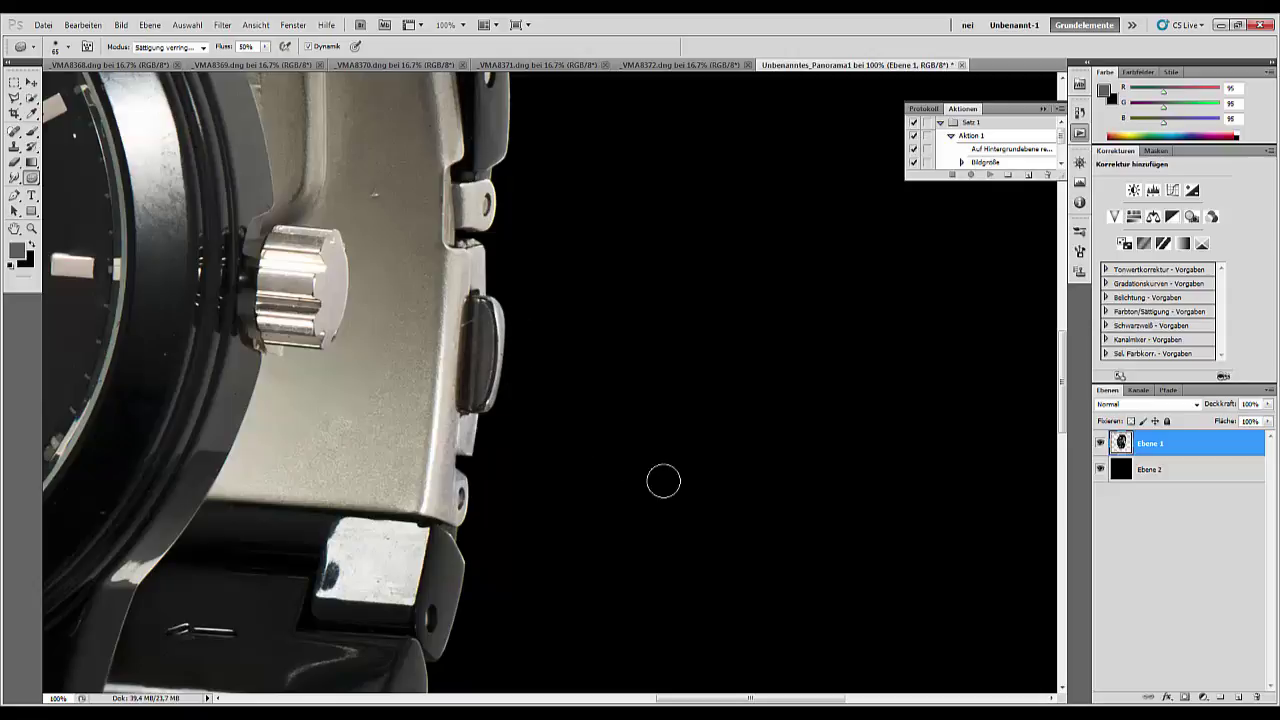
key("ctrl+0")
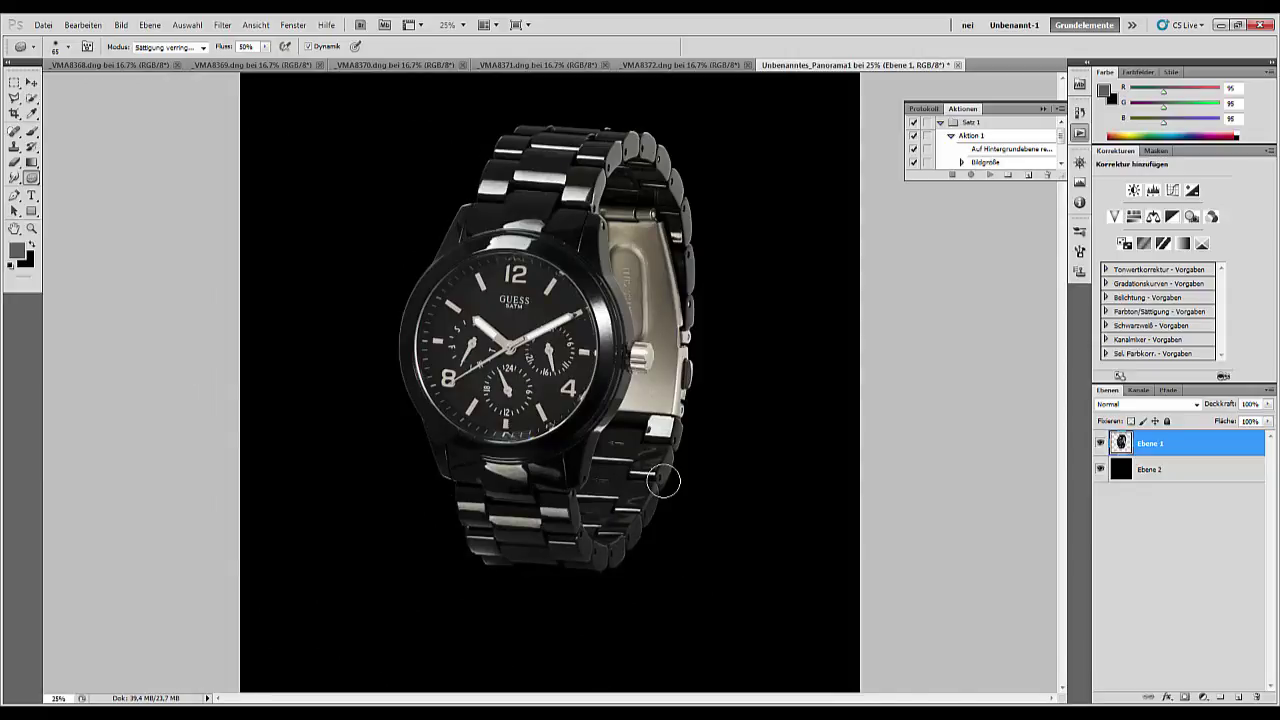
- Smooth the bezel reflection above 12 o'clock using the Smudge tool with a 20 px brush, Aufhellen mode and 83% strength
key("ctrl+1")
left_click_drag(555, 622, 555, 642)
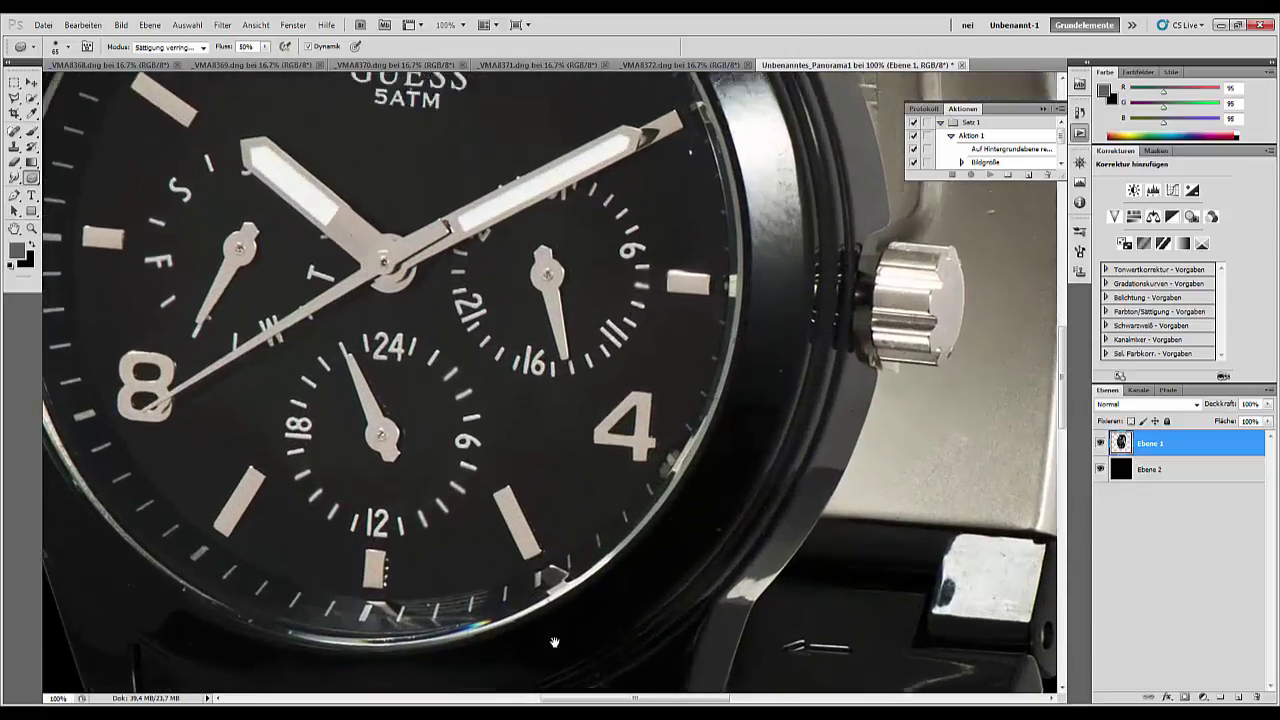
left_click_drag(513, 290, 583, 646)
left_click_drag(454, 474, 450, 545)
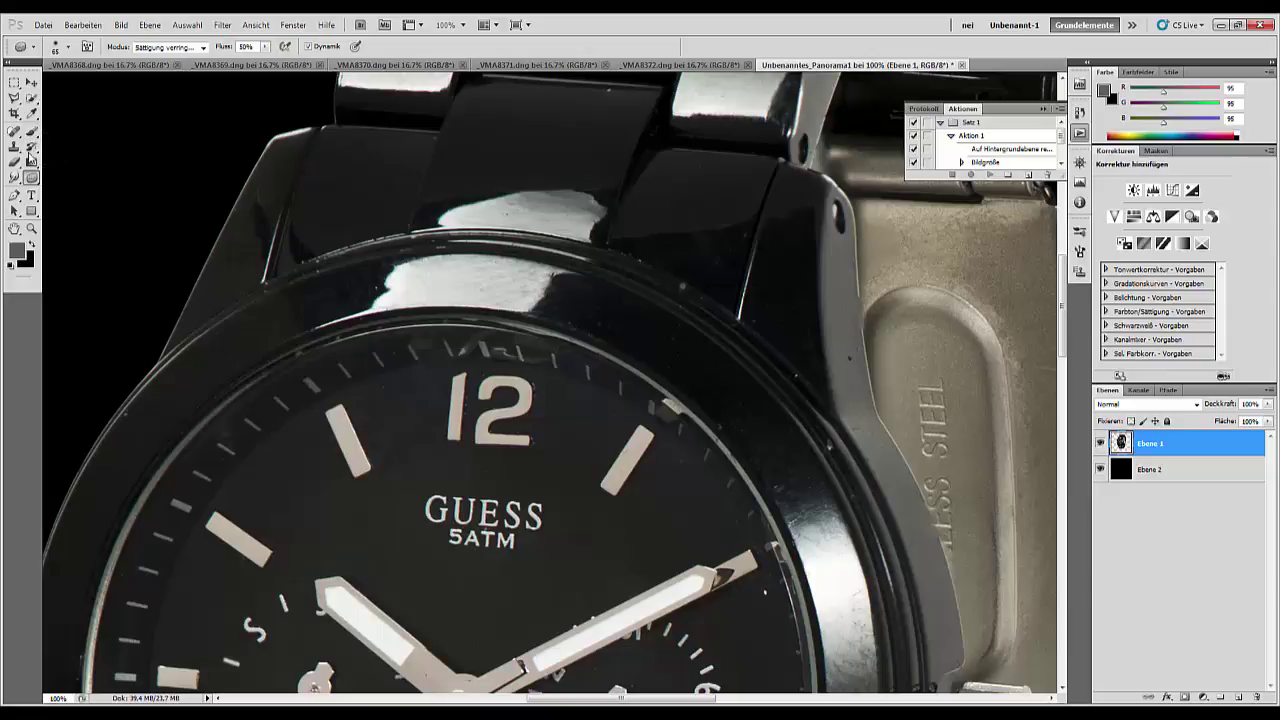
left_click(14, 178)
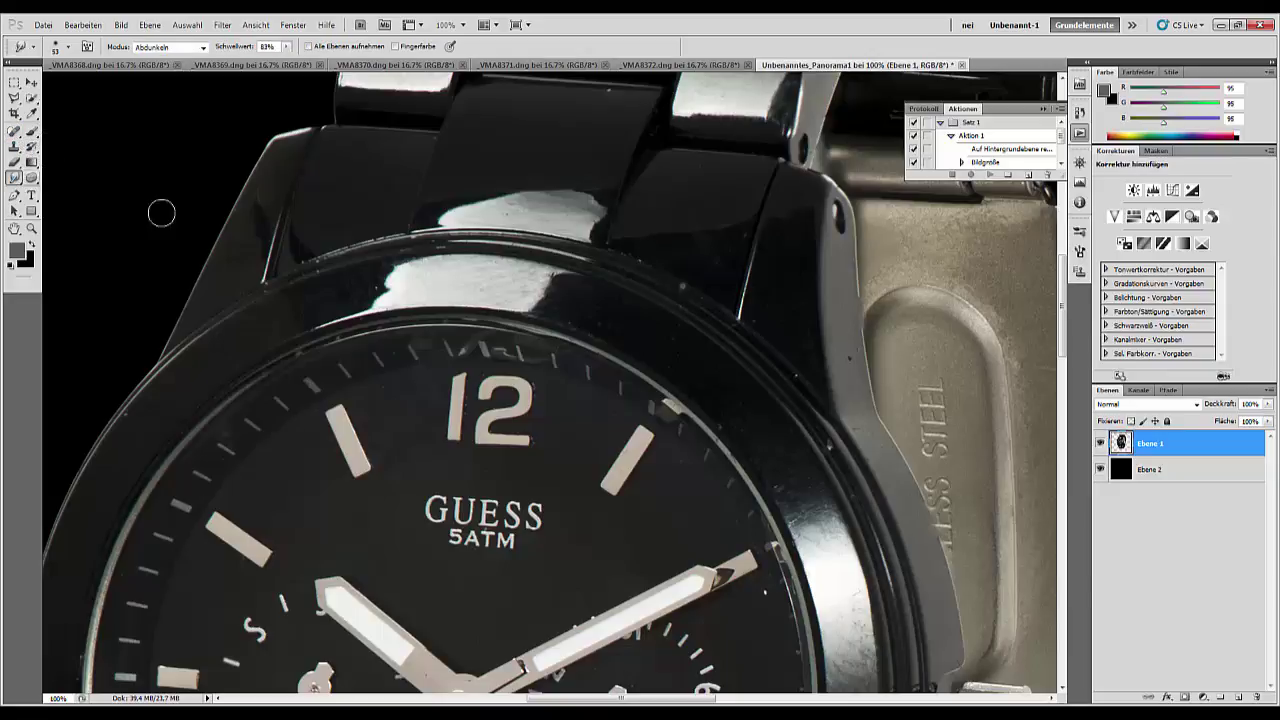
right_click(423, 286)
left_click_drag(486, 324, 483, 320)
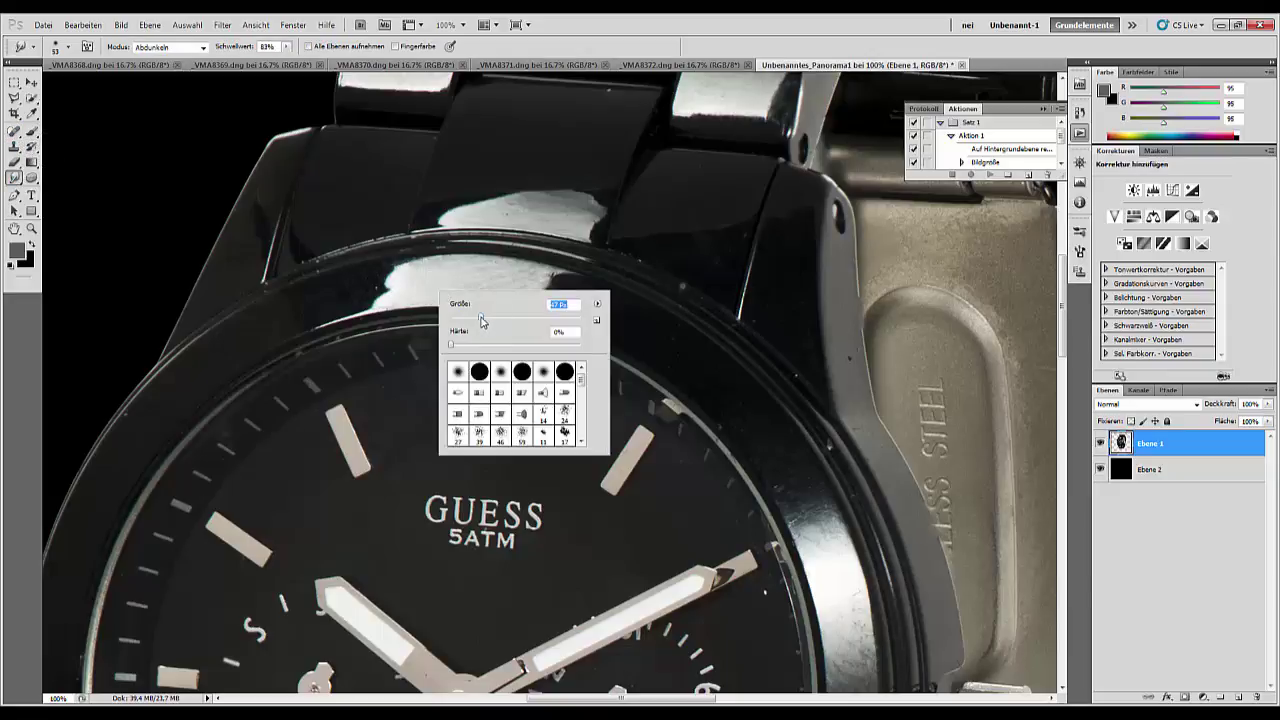
left_click(396, 290)
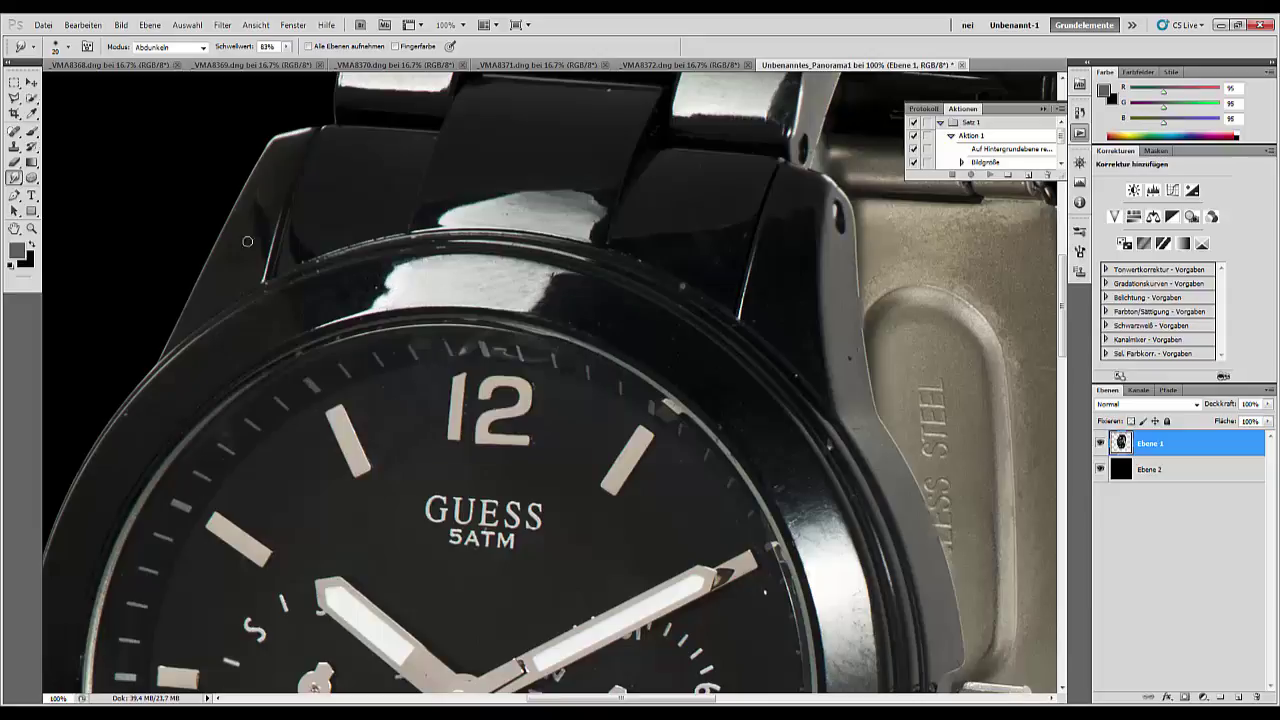
left_click(203, 47)
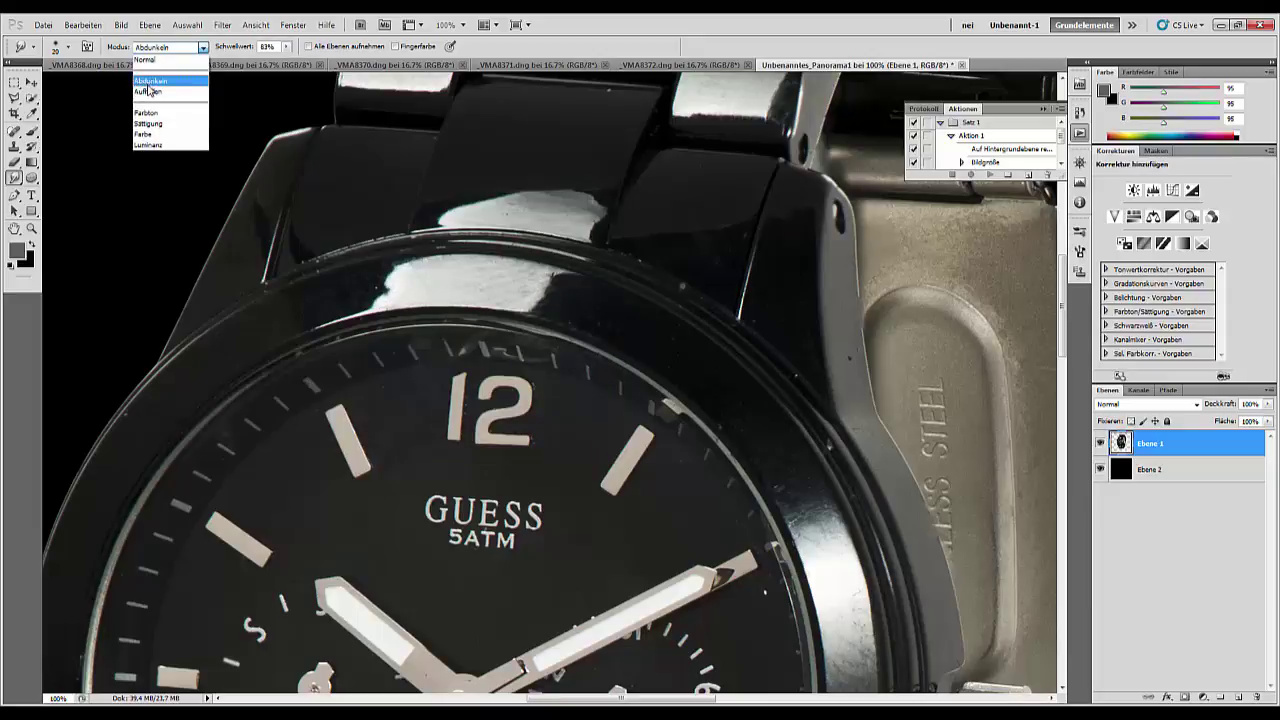
left_click(148, 91)
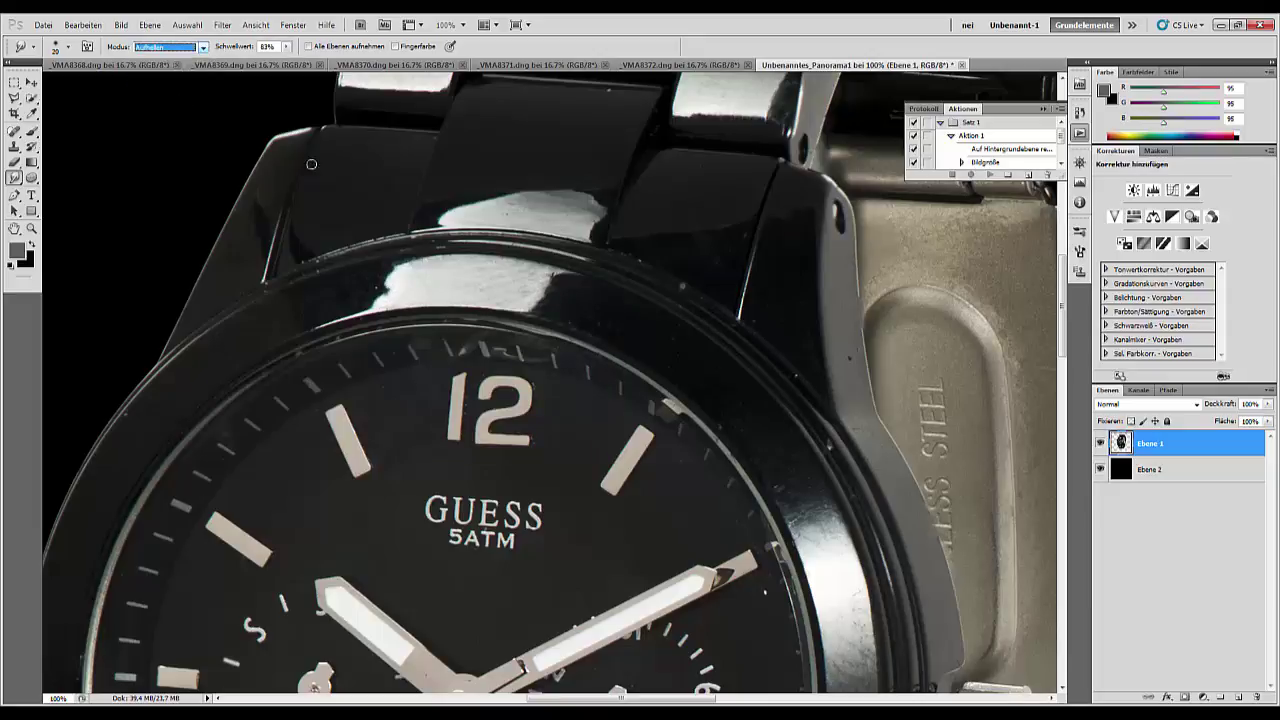
mouse_move(392, 280)
left_mouse_down()
mouse_move(381, 298)
mouse_move(430, 267)
mouse_move(419, 262)
mouse_move(520, 265)
mouse_move(433, 270)
left_mouse_up()
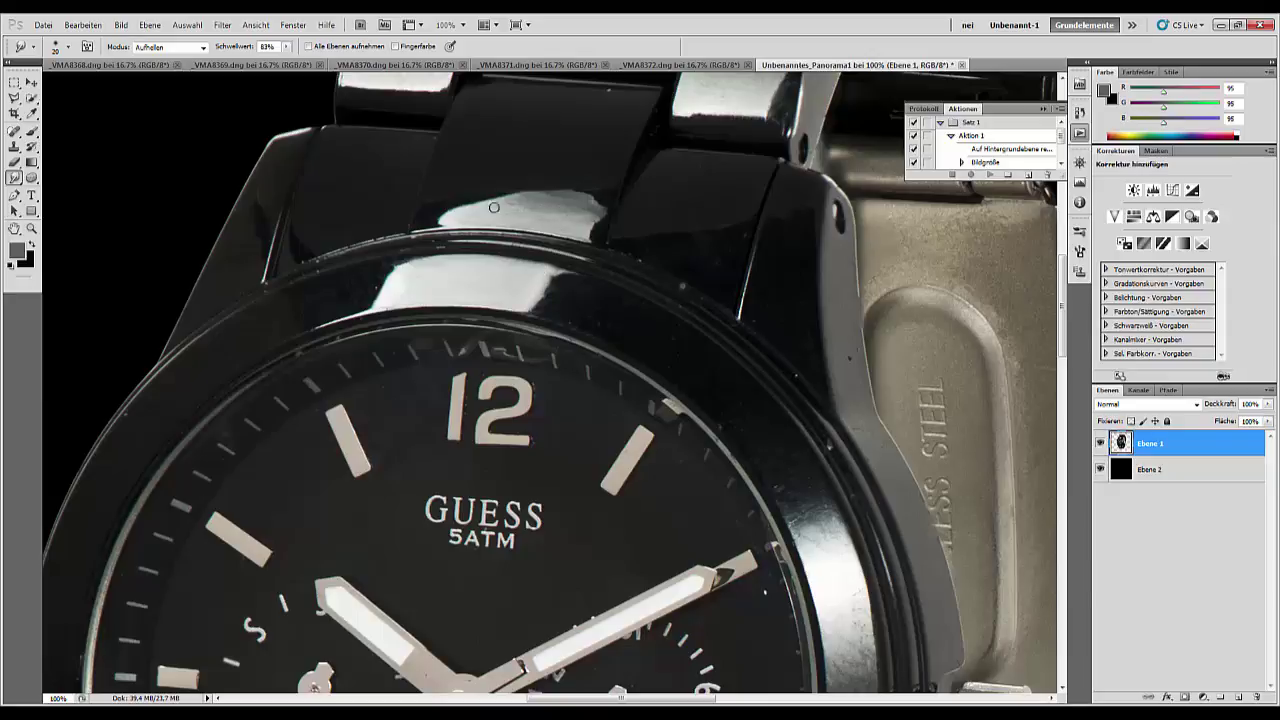
- Smudge the reflection on the bracelet link above the bezel and finish smoothing the bezel reflection
left_click_drag(551, 201, 450, 205)
mouse_move(545, 214)
left_mouse_down()
mouse_move(490, 208)
mouse_move(543, 197)
left_mouse_up()
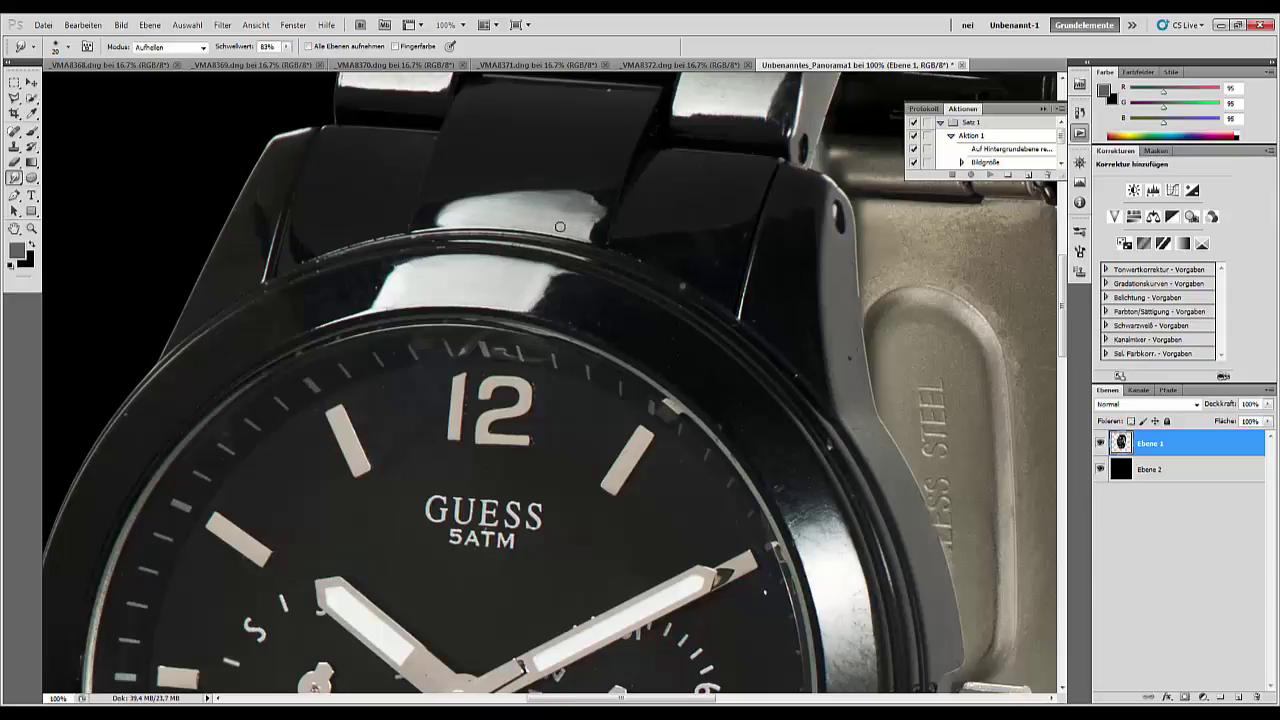
mouse_move(544, 280)
left_mouse_down()
mouse_move(515, 307)
mouse_move(490, 286)
left_mouse_up()
left_click_drag(712, 560, 616, 320)
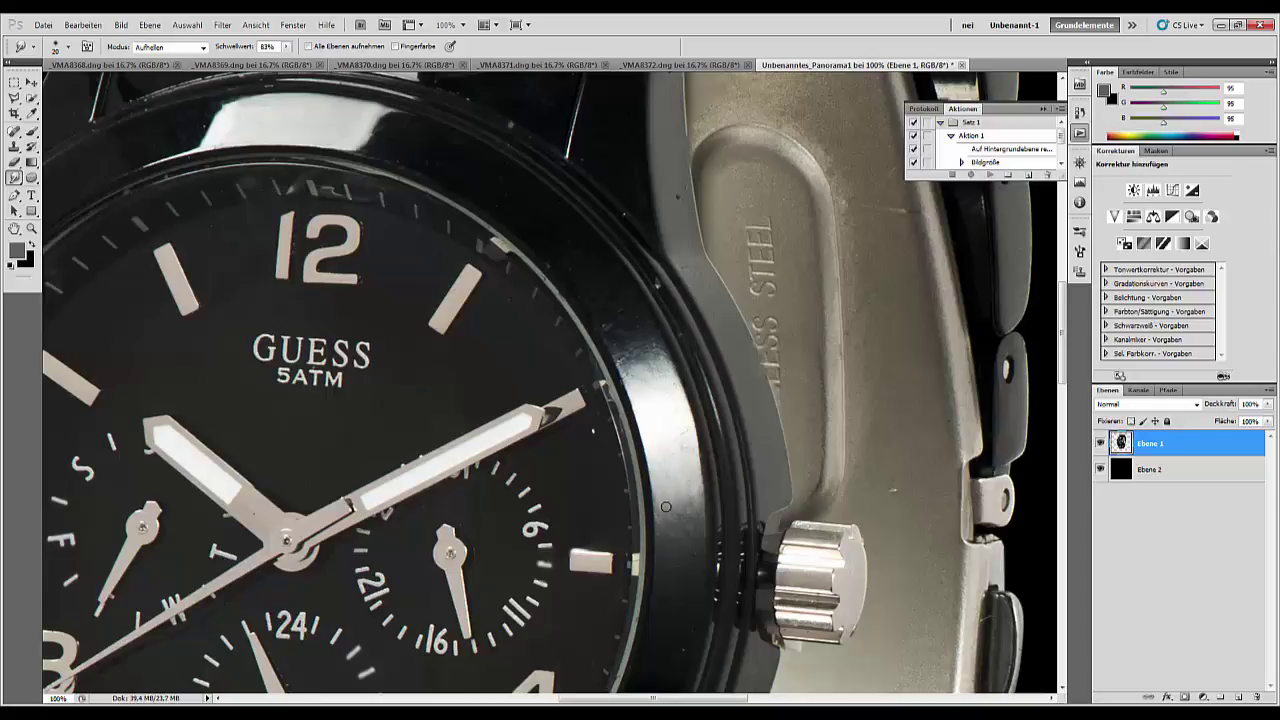
- Try to smudge away the stray bright spot above the top bracelet links in Abdunkeln mode
scroll(668, 235, "up", 5)
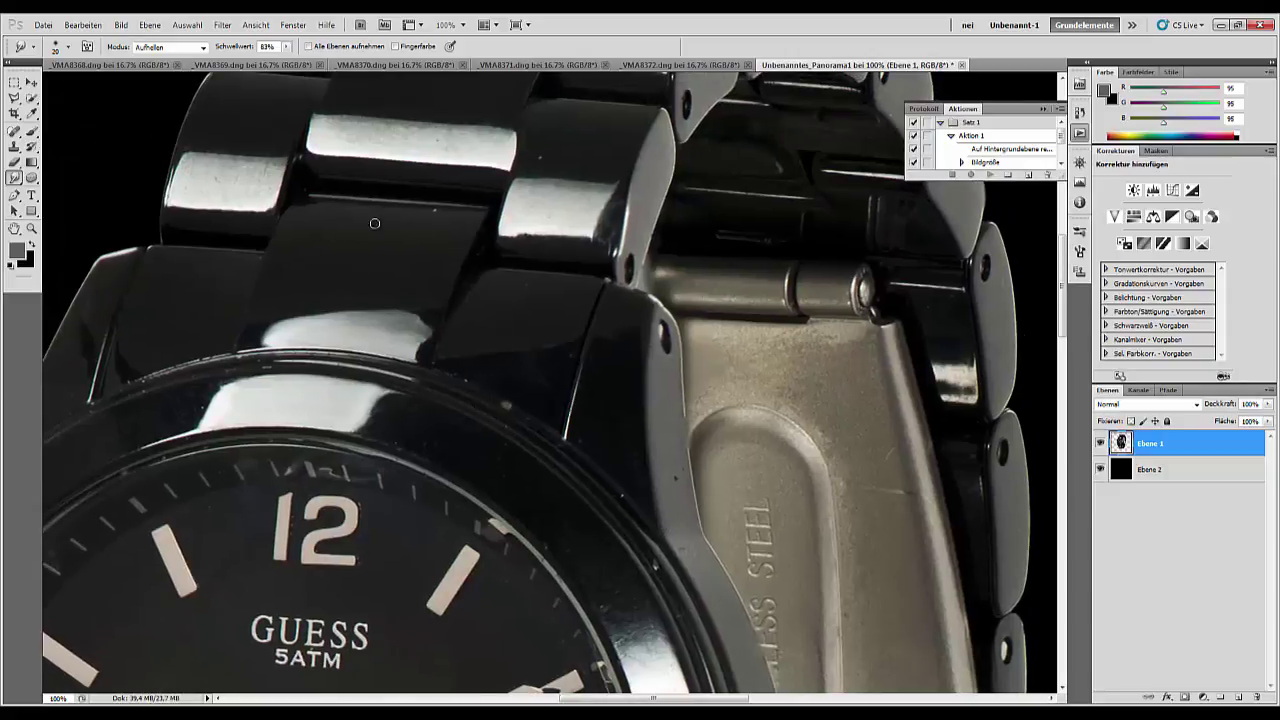
scroll(585, 290, "up", 4)
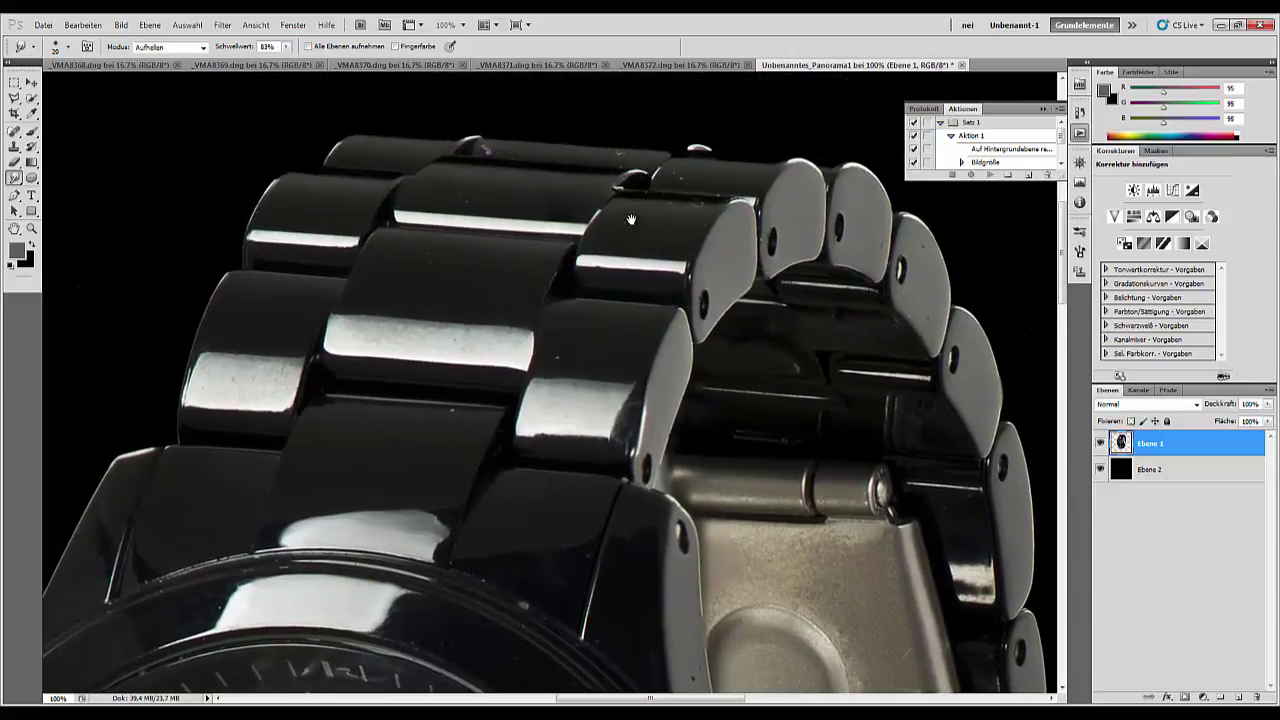
left_click(203, 47)
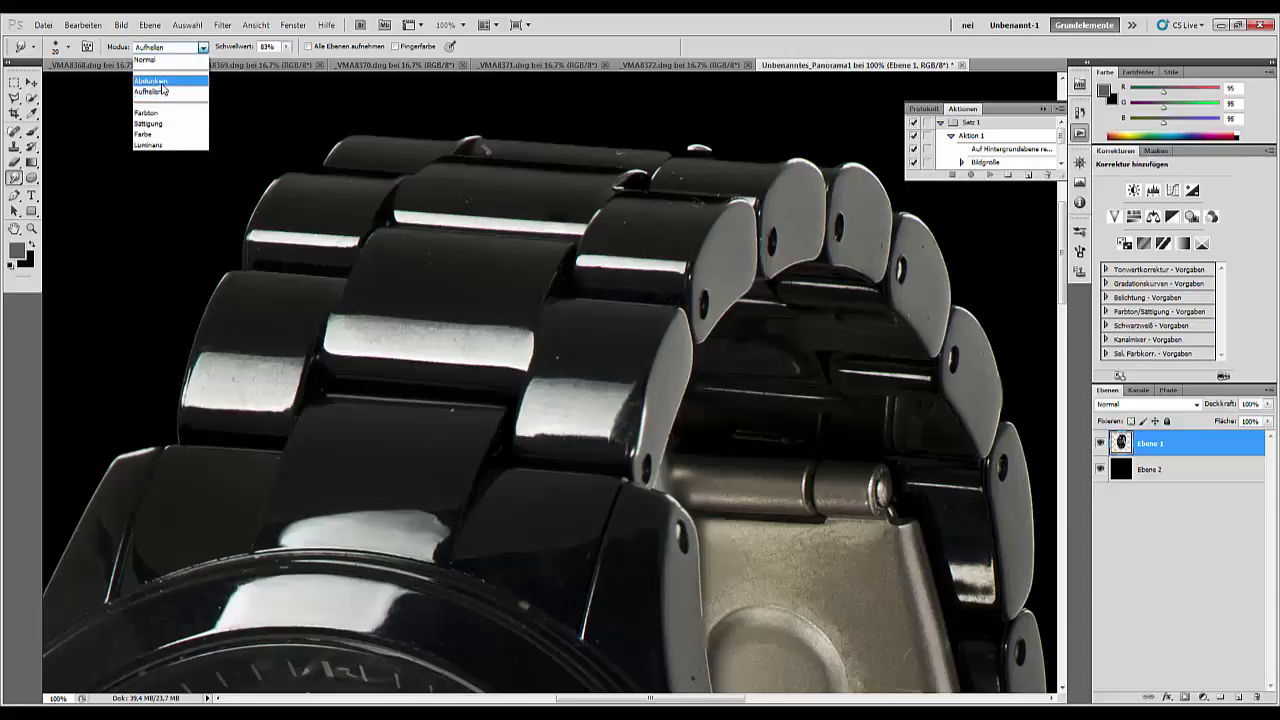
left_click(151, 81)
left_click_drag(674, 143, 707, 143)
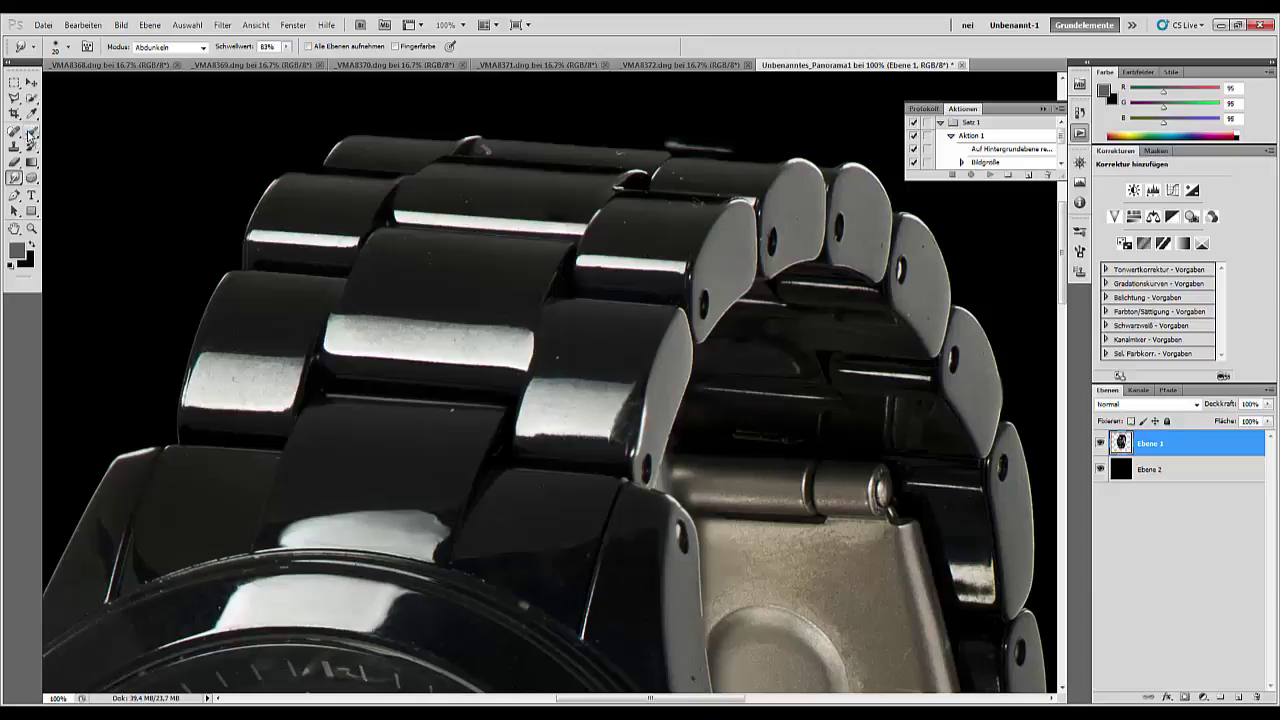
- Erase the stray smeared spot above the top bracelet links with a soft 72 px Eraser
left_click(16, 162)
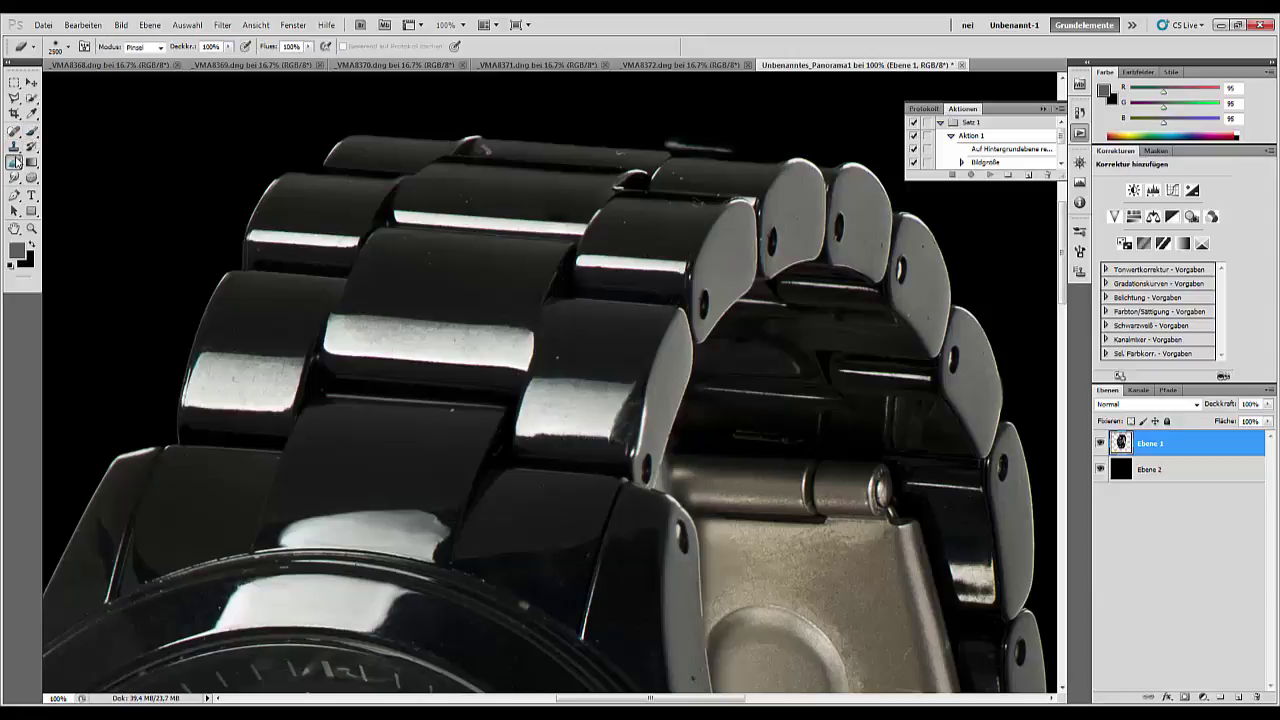
right_click(701, 137)
left_click_drag(838, 160, 765, 157)
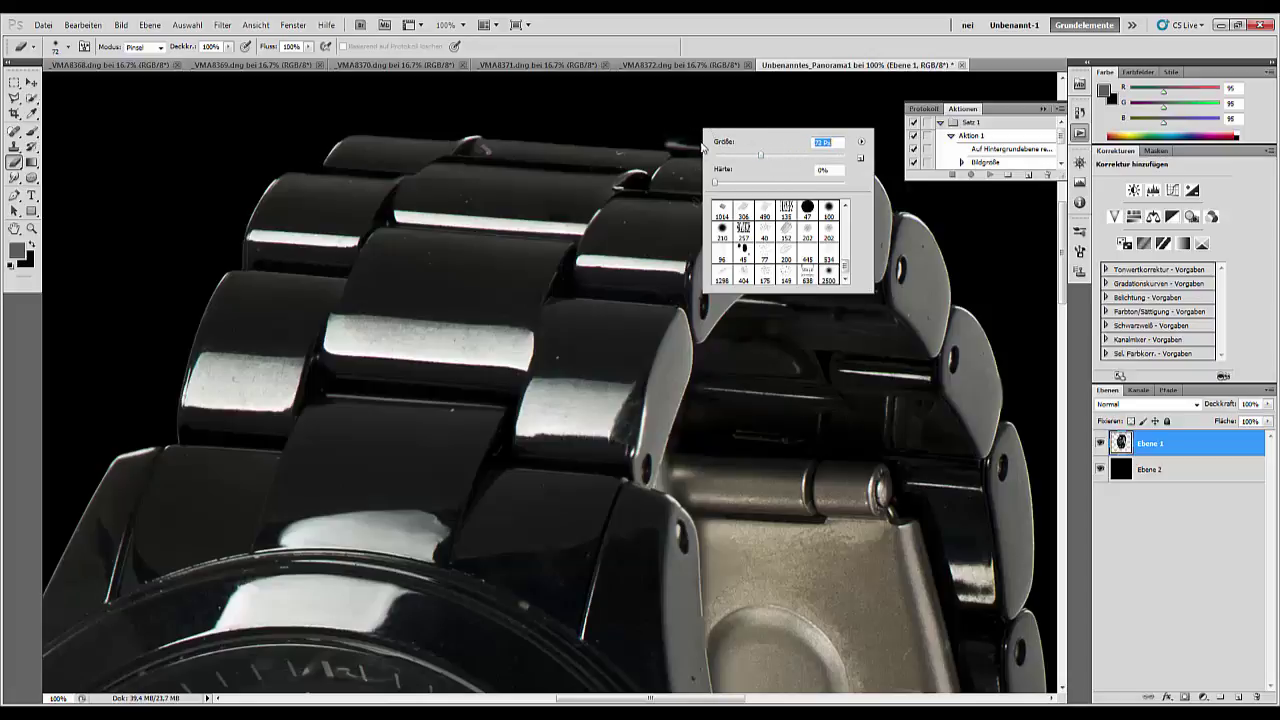
left_click(665, 126)
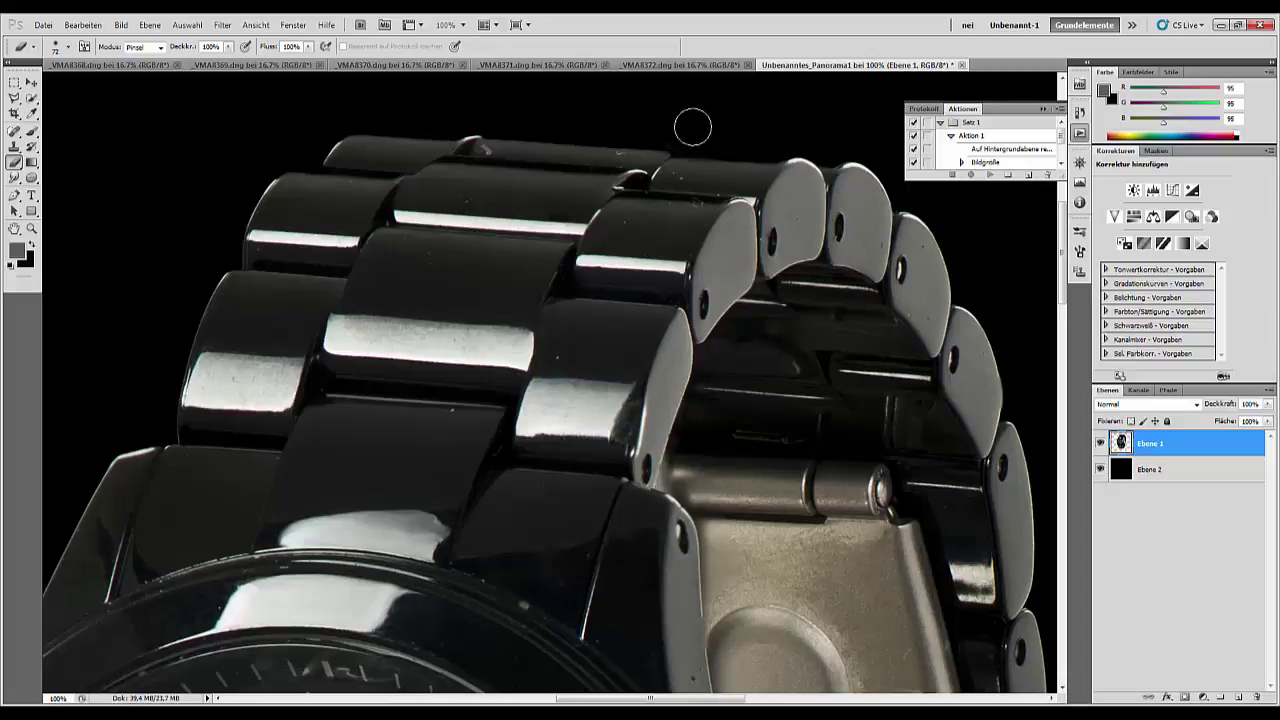
- Smooth the speckled reflections on the bracelet links below the watch case with the Smudge tool in Aufhellen mode
left_click_drag(655, 582, 470, 127)
left_click_drag(640, 650, 586, 177)
left_click_drag(457, 371, 719, 372)
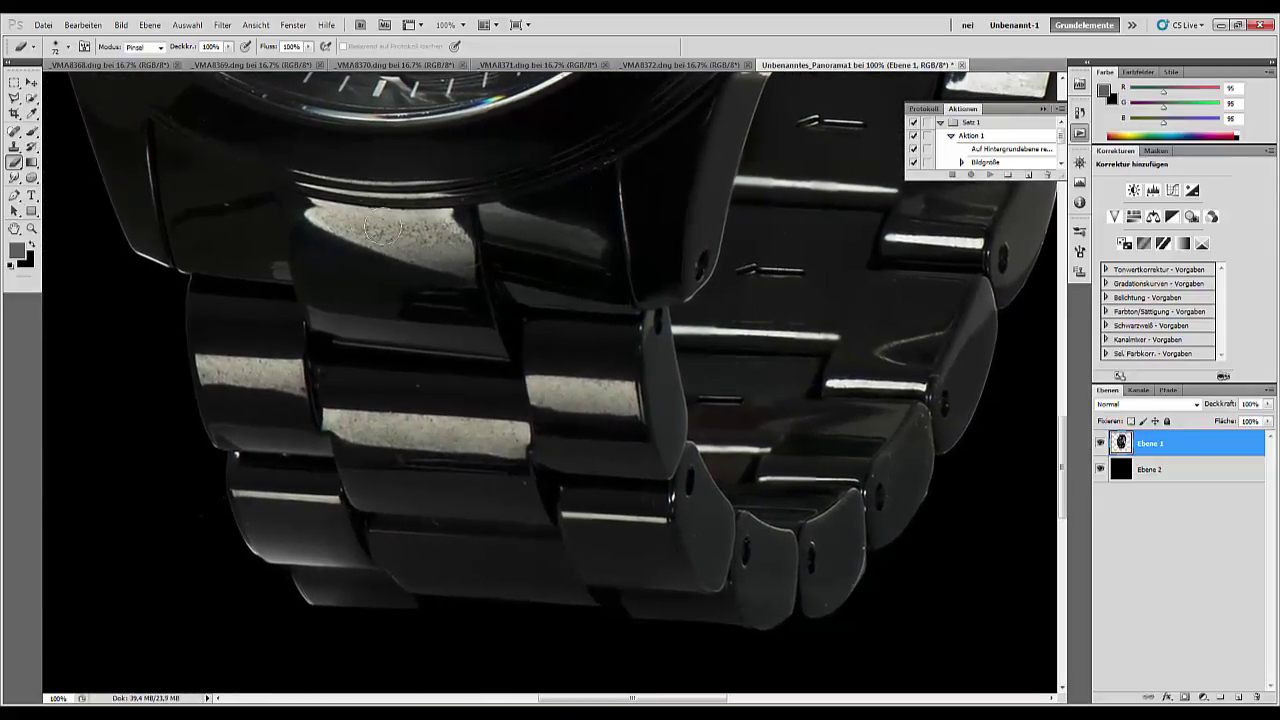
left_click(14, 177)
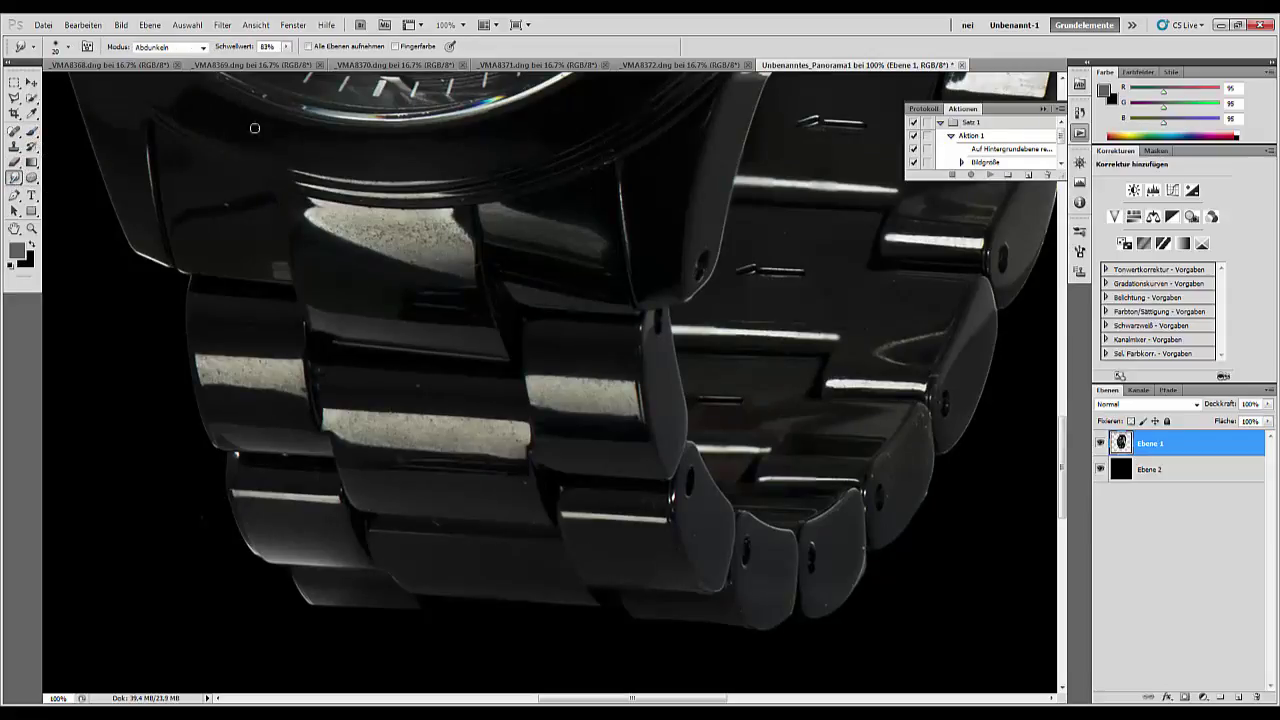
left_click(170, 47)
left_click(160, 85)
left_click(369, 221)
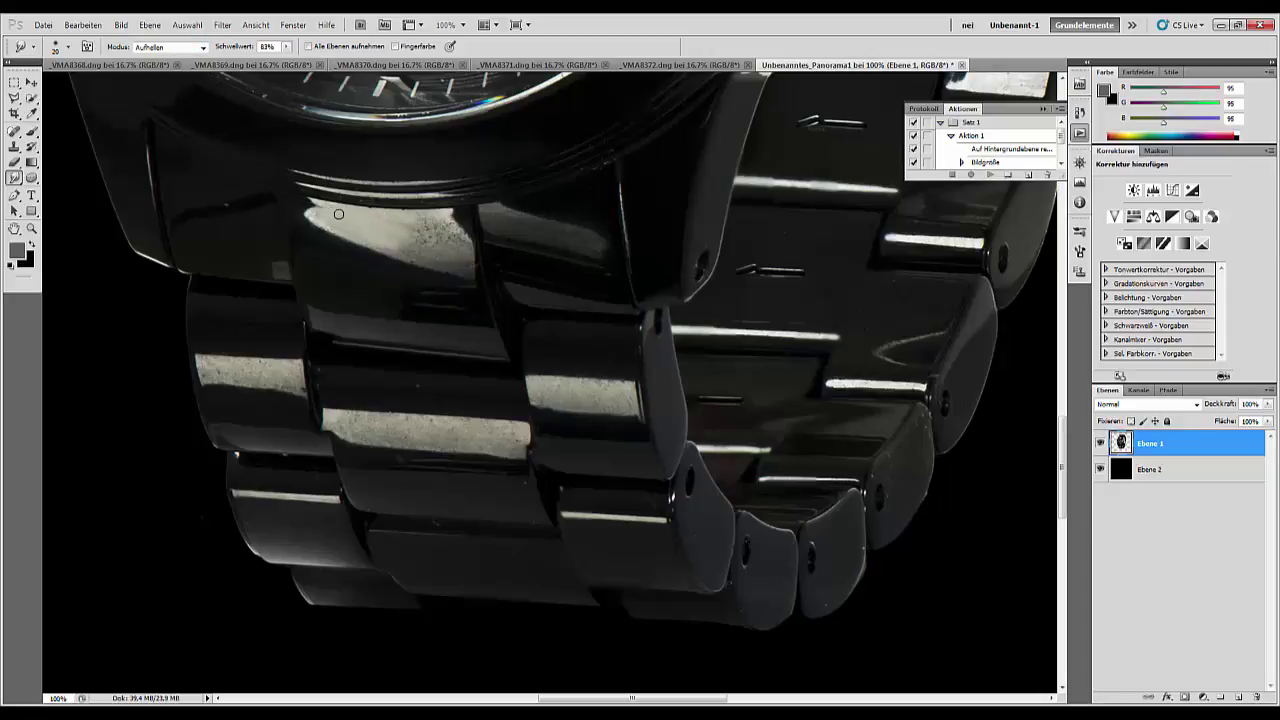
mouse_move(392, 219)
left_mouse_down()
mouse_move(449, 231)
mouse_move(395, 226)
mouse_move(458, 253)
mouse_move(400, 239)
mouse_move(443, 262)
mouse_move(382, 245)
mouse_move(444, 261)
mouse_move(437, 250)
mouse_move(467, 263)
left_mouse_up()
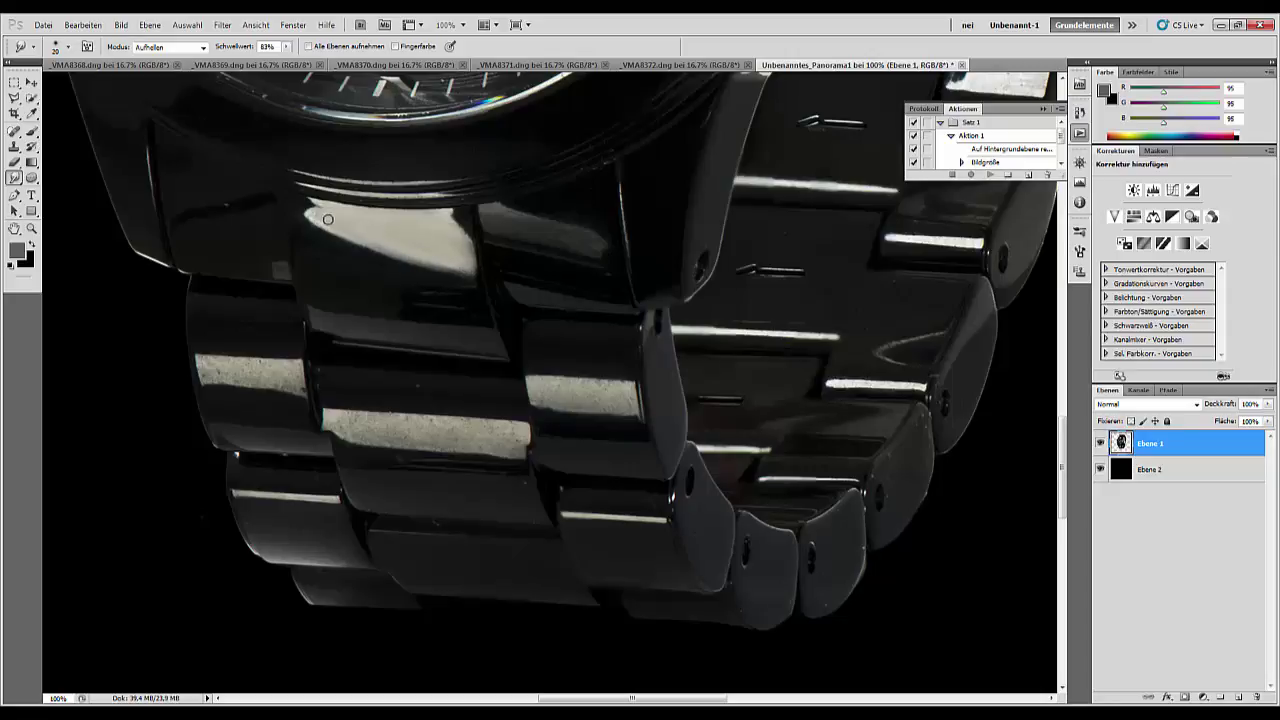
left_click_drag(321, 218, 315, 208)
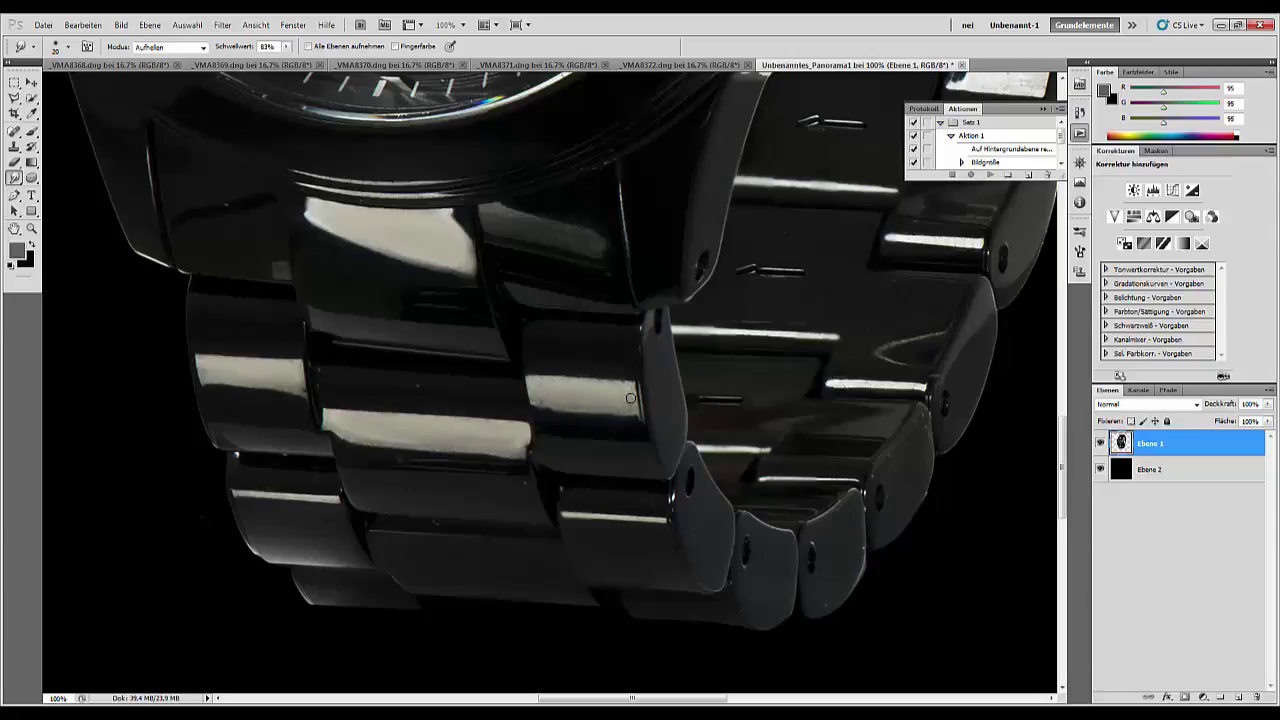
- Touch up the lower edge of the reflection on the bracelet link above 12 o'clock with the Smudge tool
scroll(593, 398, "up", 5)
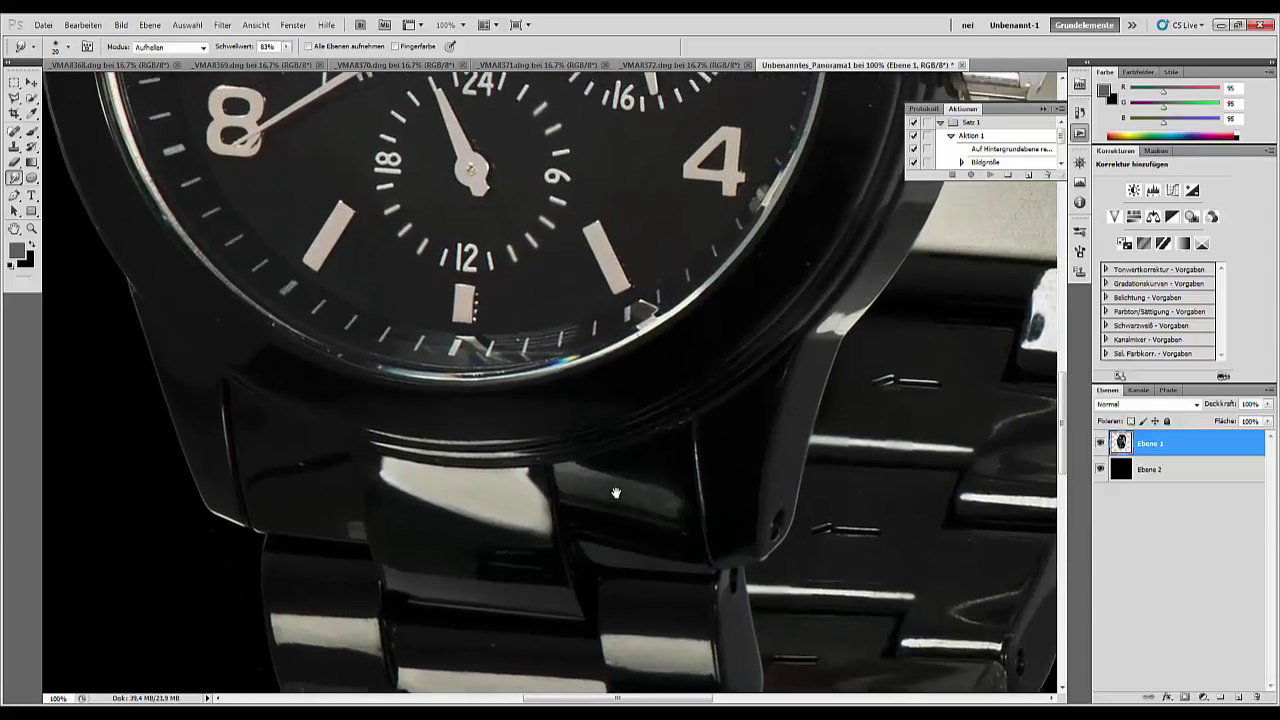
scroll(555, 515, "up", 10)
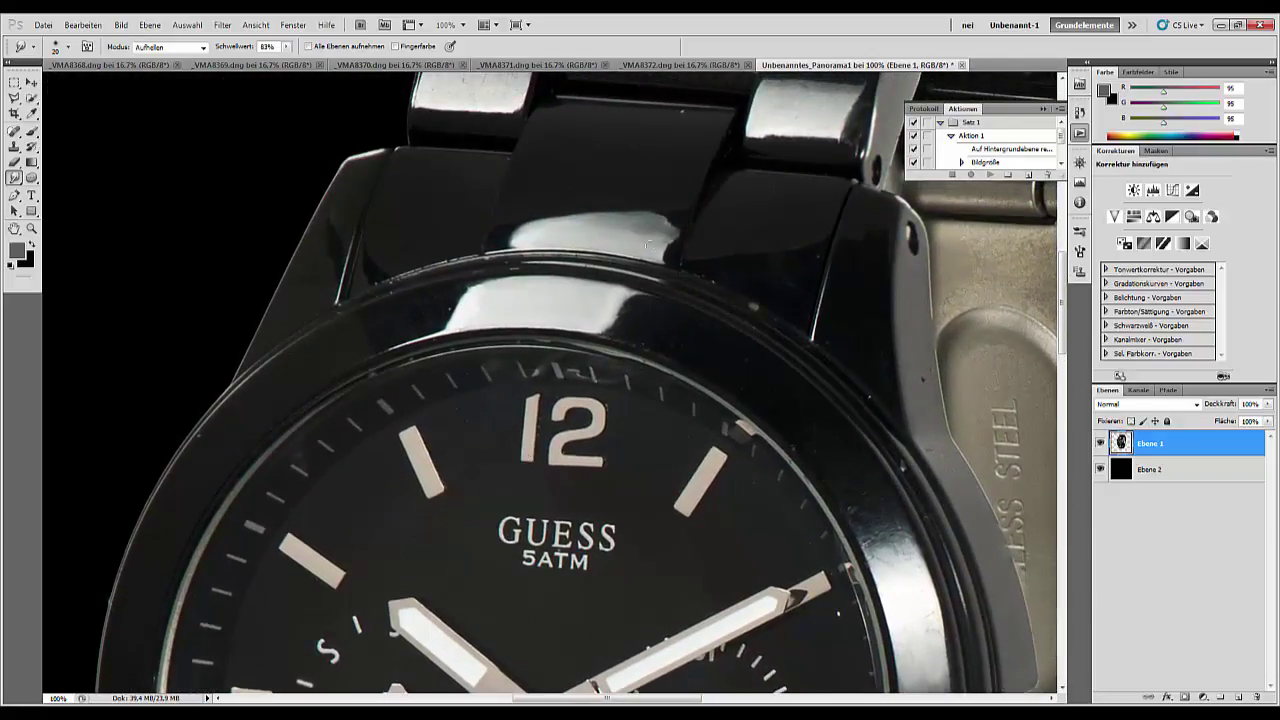
mouse_move(648, 240)
left_mouse_down()
mouse_move(612, 229)
mouse_move(660, 221)
mouse_move(672, 236)
mouse_move(664, 246)
mouse_move(660, 230)
mouse_move(660, 251)
left_mouse_up()
scroll(598, 228, "up", 5)
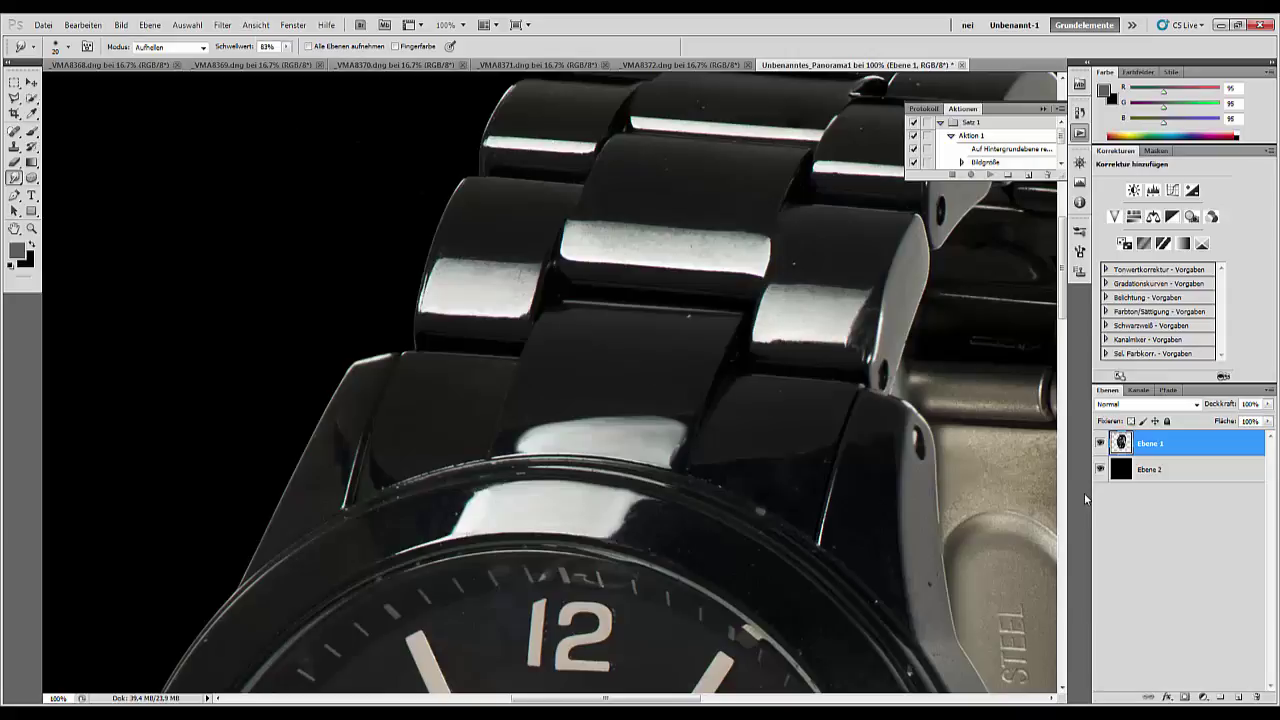
- Duplicate Ebene 1 and start the Topaz DeNoise 5 filter on the copy
left_click_drag(1218, 443, 1238, 700)
left_click_drag(1186, 460, 1238, 698)
left_click(221, 26)
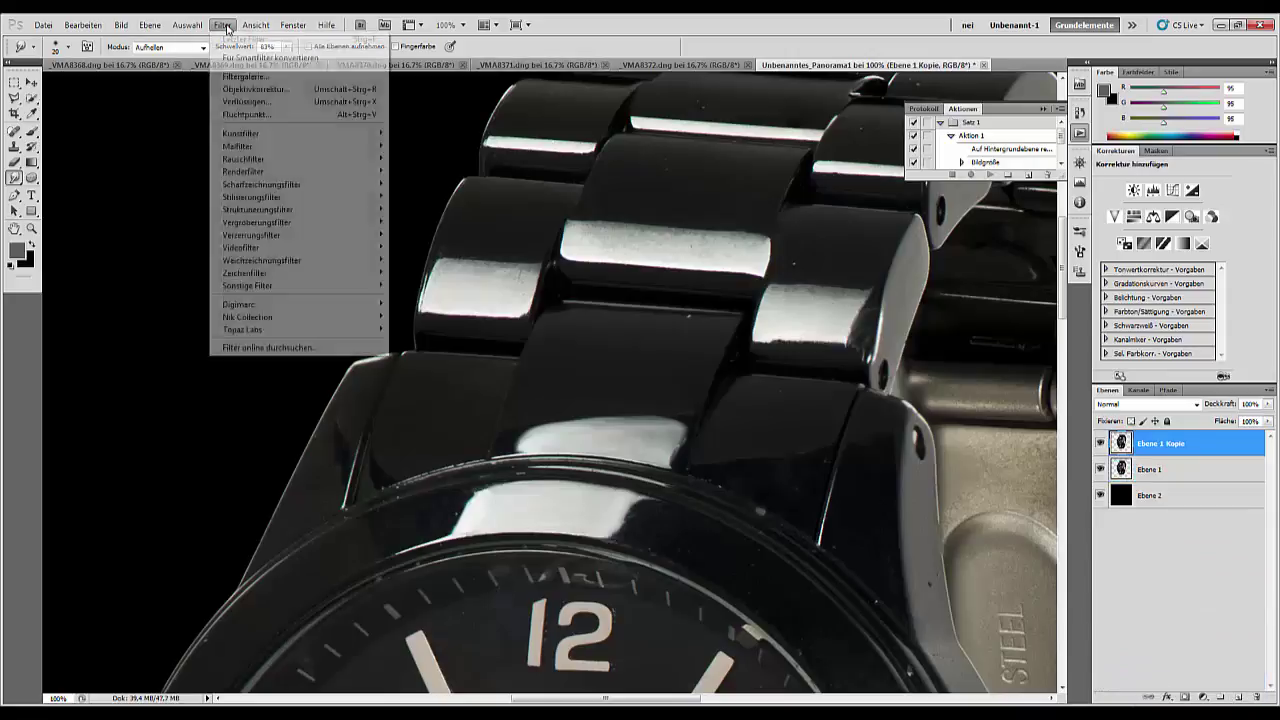
mouse_move(247, 332)
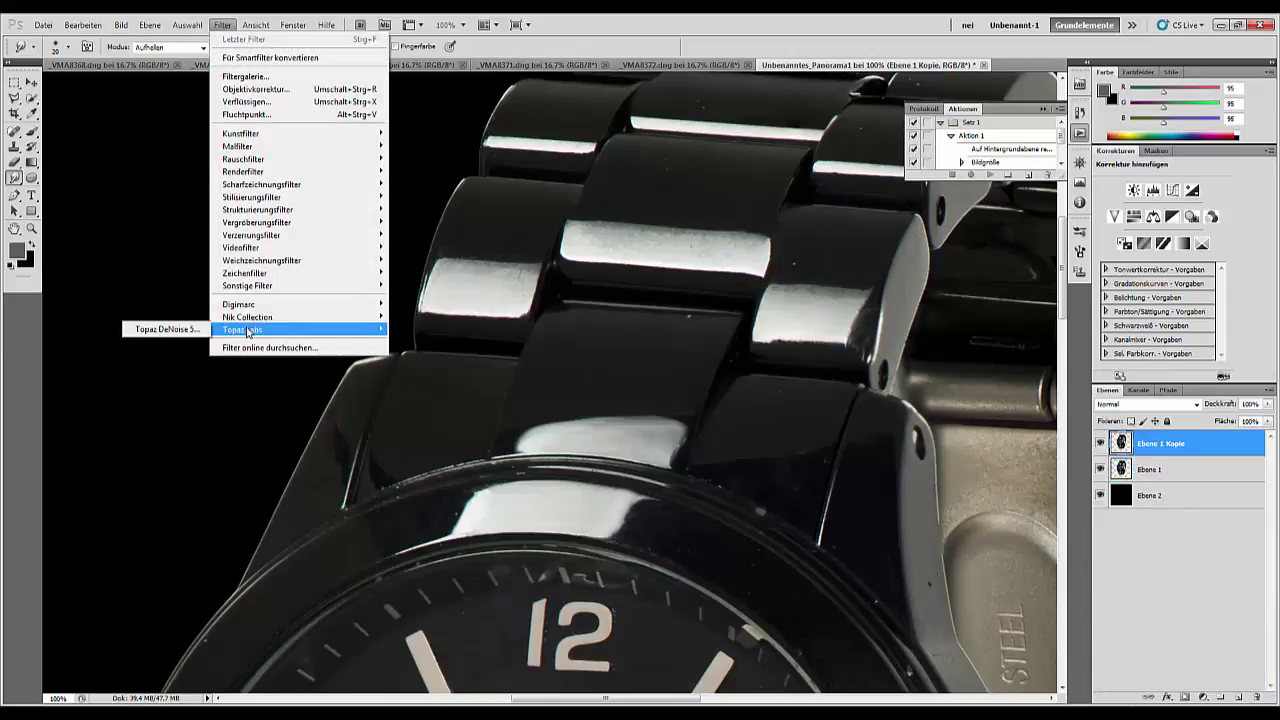
left_click(186, 330)
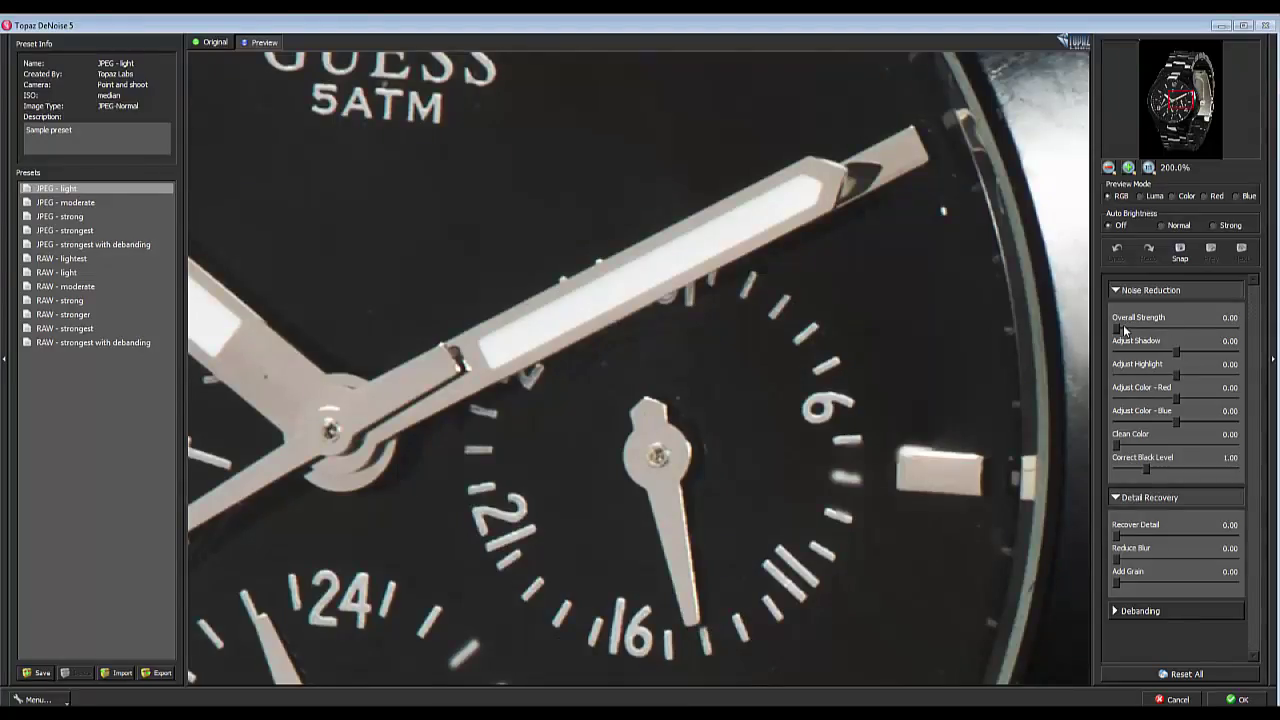
- Denoise the layer copy with Overall Strength 0.29, Recover Detail 0.31, Reduce Blur 0.34 and Add Grain 0.16
left_click_drag(1122, 330, 1146, 331)
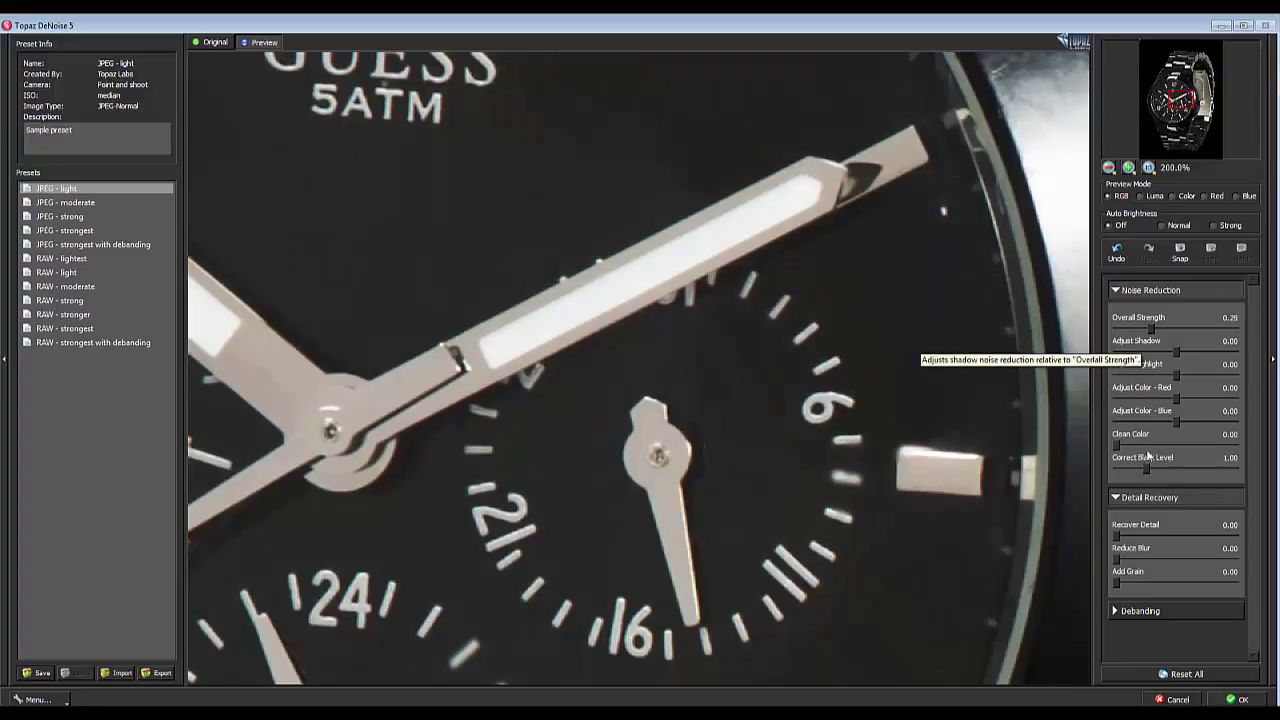
left_click_drag(1117, 540, 1155, 559)
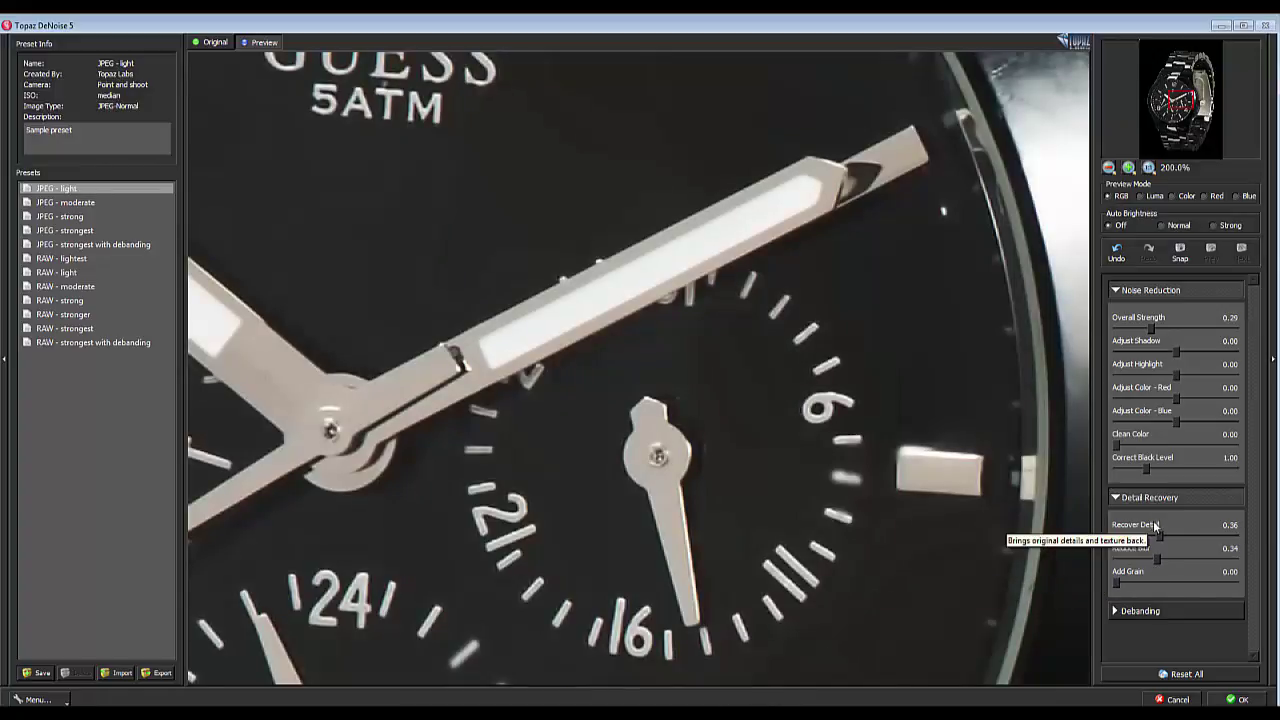
left_click_drag(1158, 536, 1152, 536)
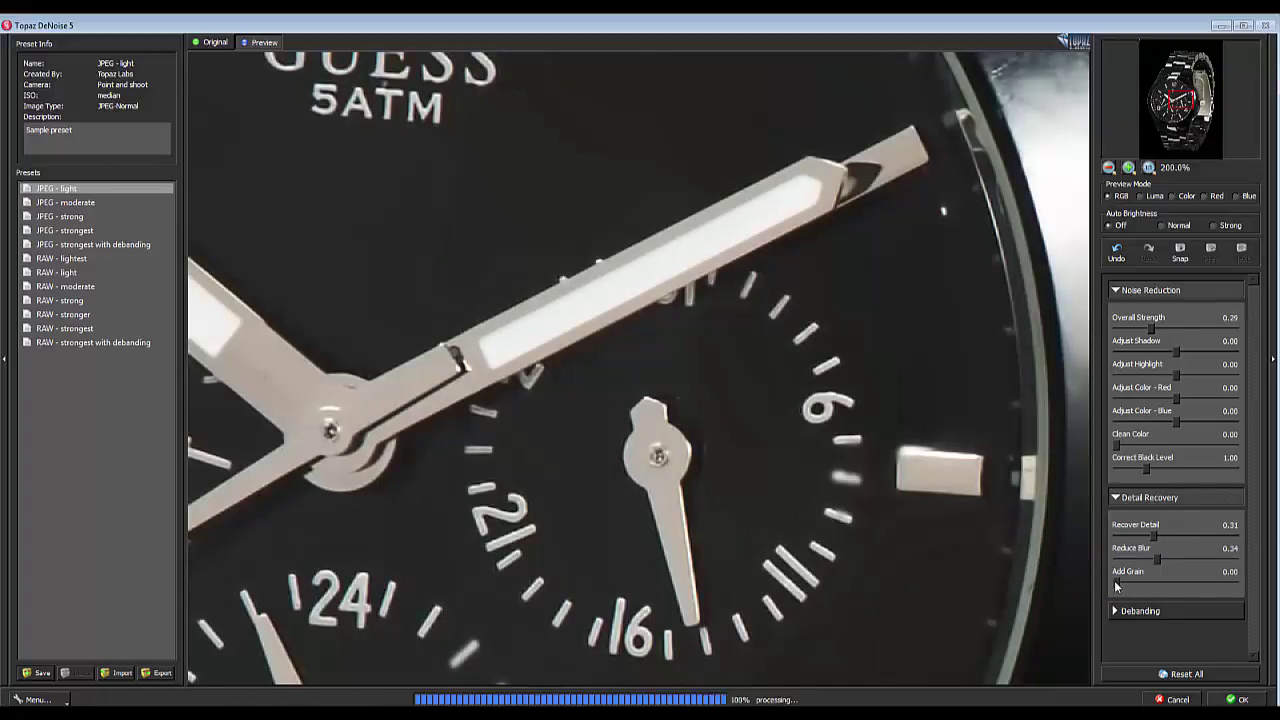
left_click_drag(1115, 582, 1136, 582)
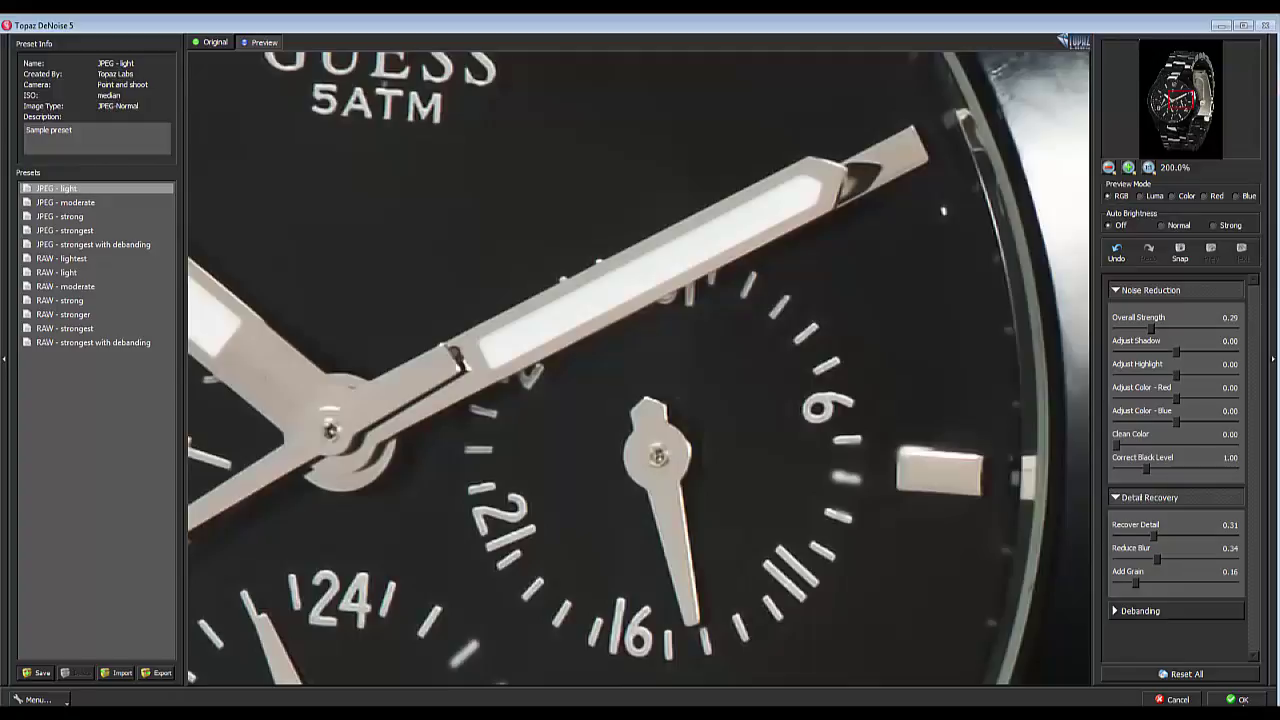
left_click(1236, 699)
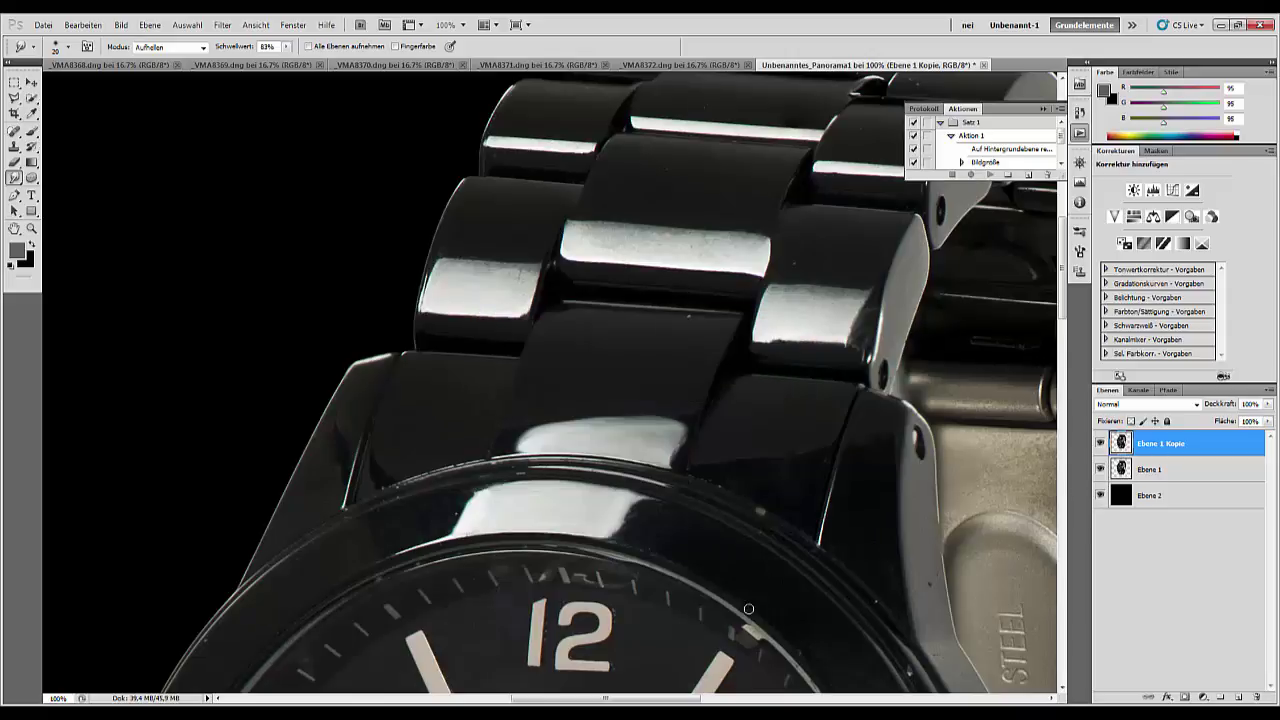
- Hide the denoised copy behind a black layer mask and set up a soft white 197 px Brush
left_click_drag(628, 607, 674, 17)
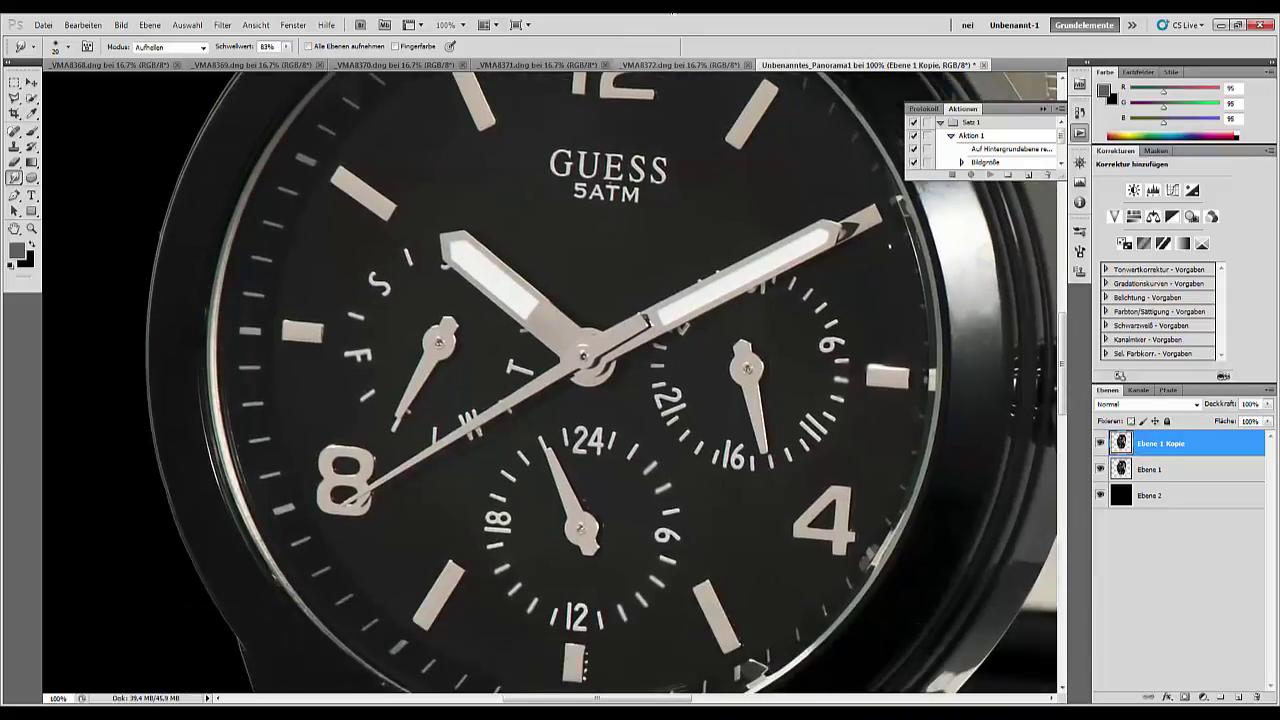
left_click(1184, 700, "alt")
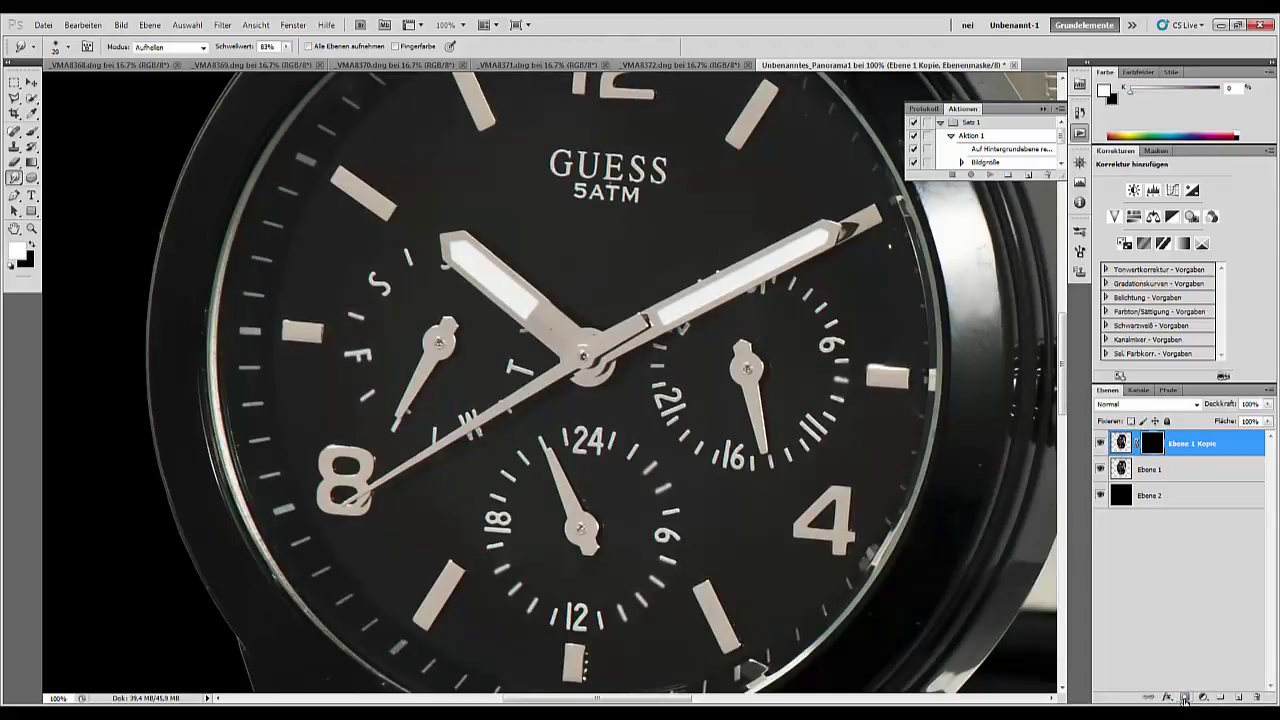
left_click(32, 131)
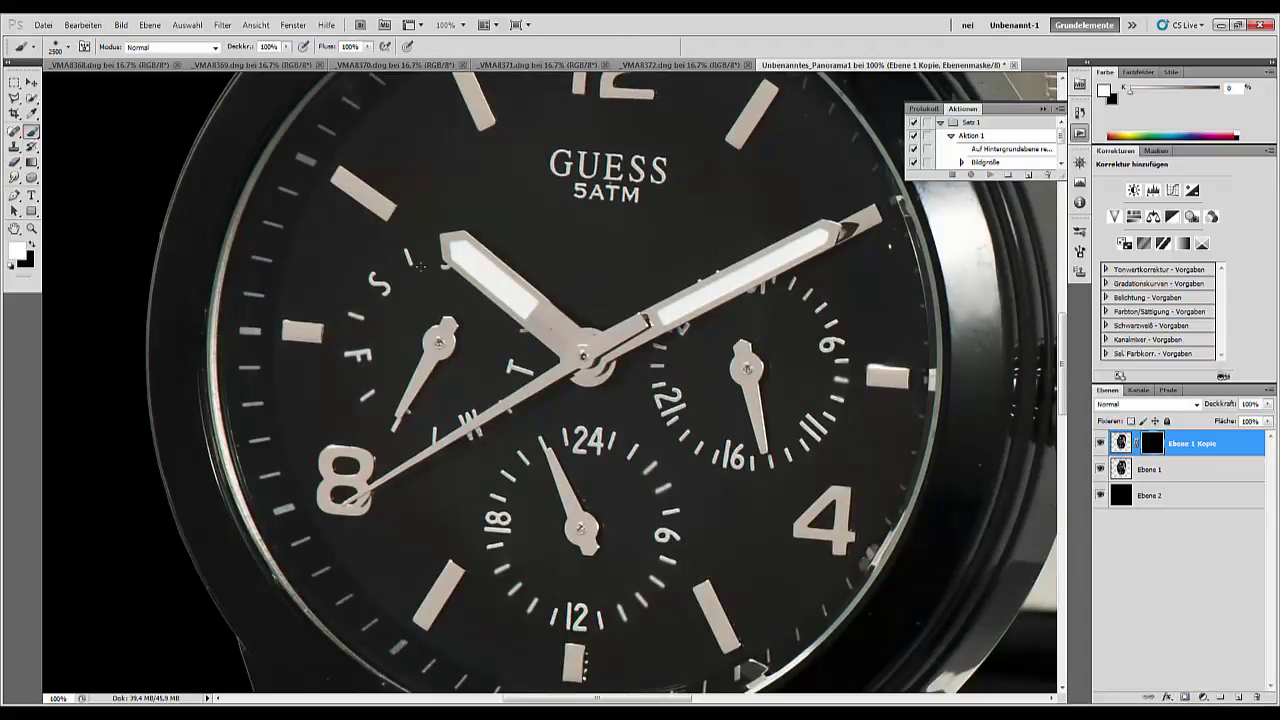
right_click(633, 242)
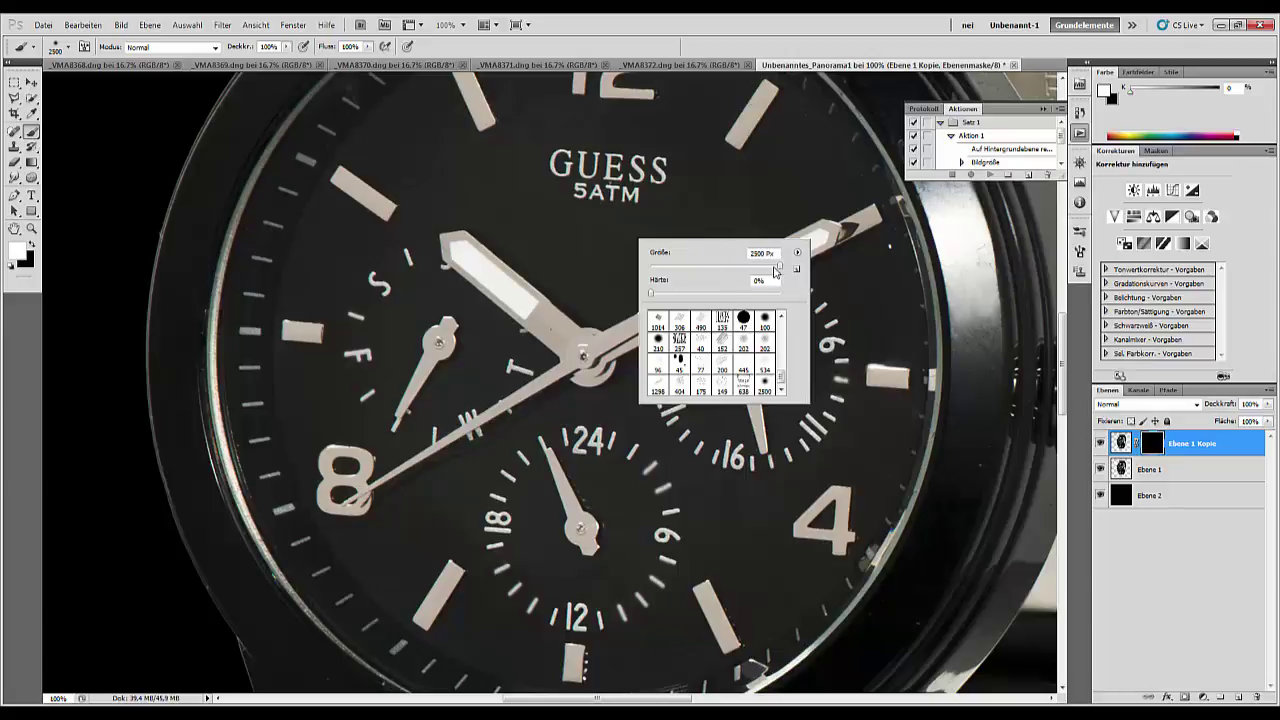
left_click_drag(776, 270, 752, 270)
key("Return")
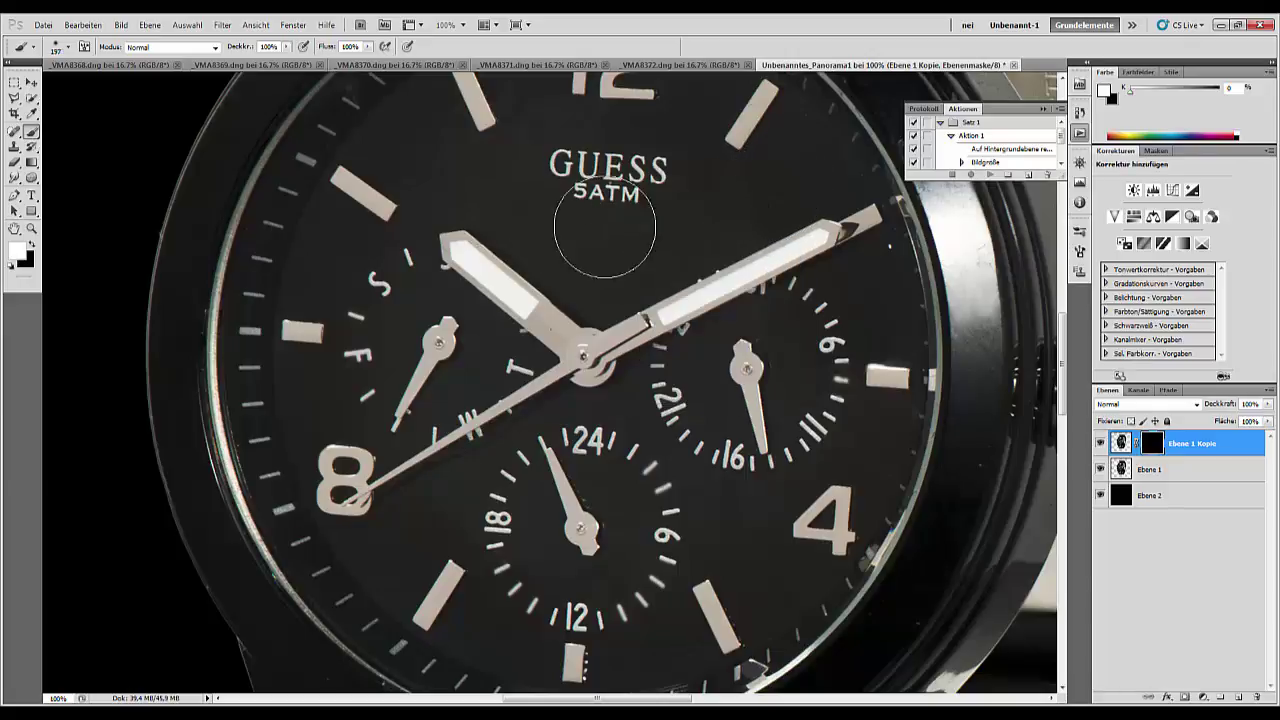
- Paint white on the mask to reveal the denoised copy over the lower bracelet links and the steel clasp beside the crown
scroll(375, 340, "down", 5)
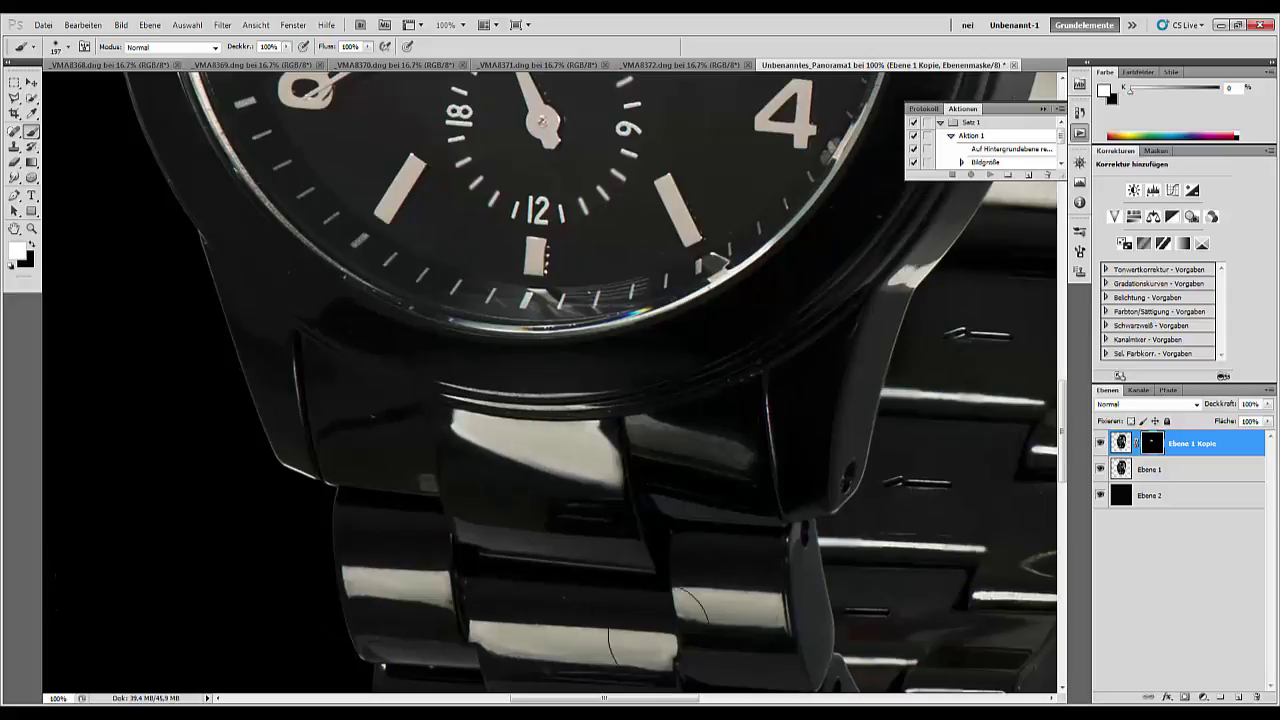
scroll(500, 343, "down", 5)
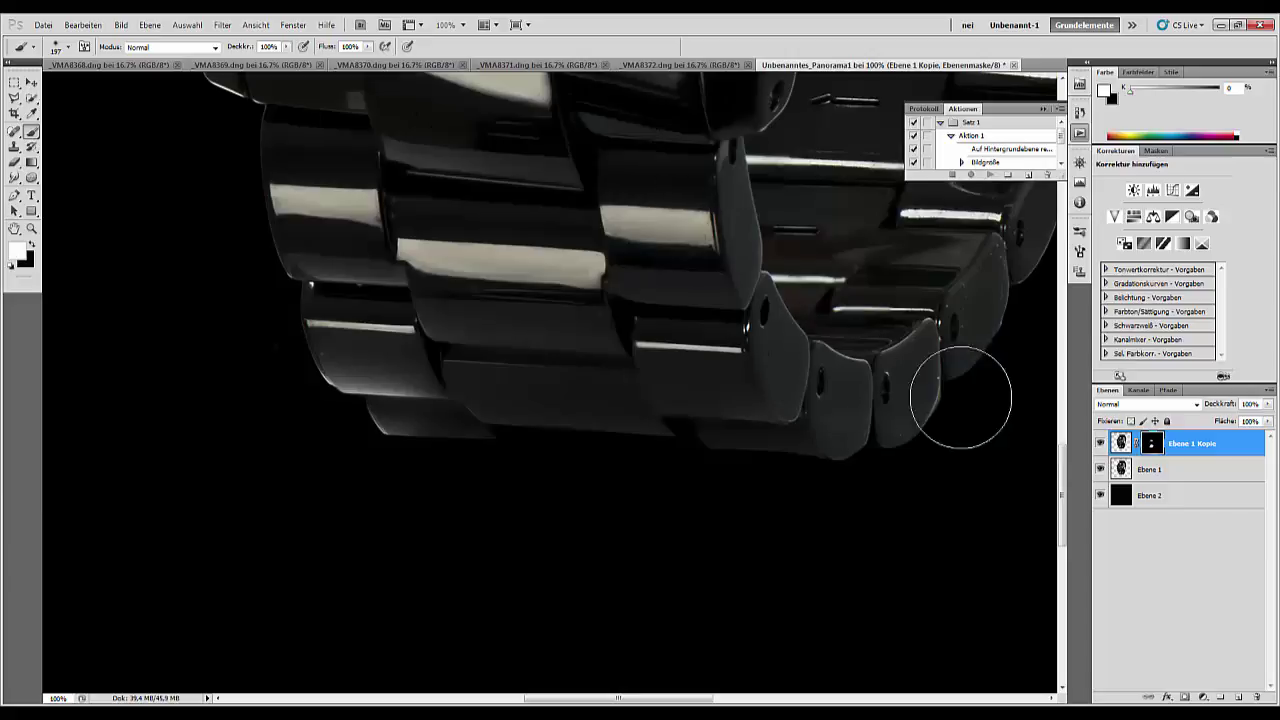
left_click_drag(940, 240, 594, 664)
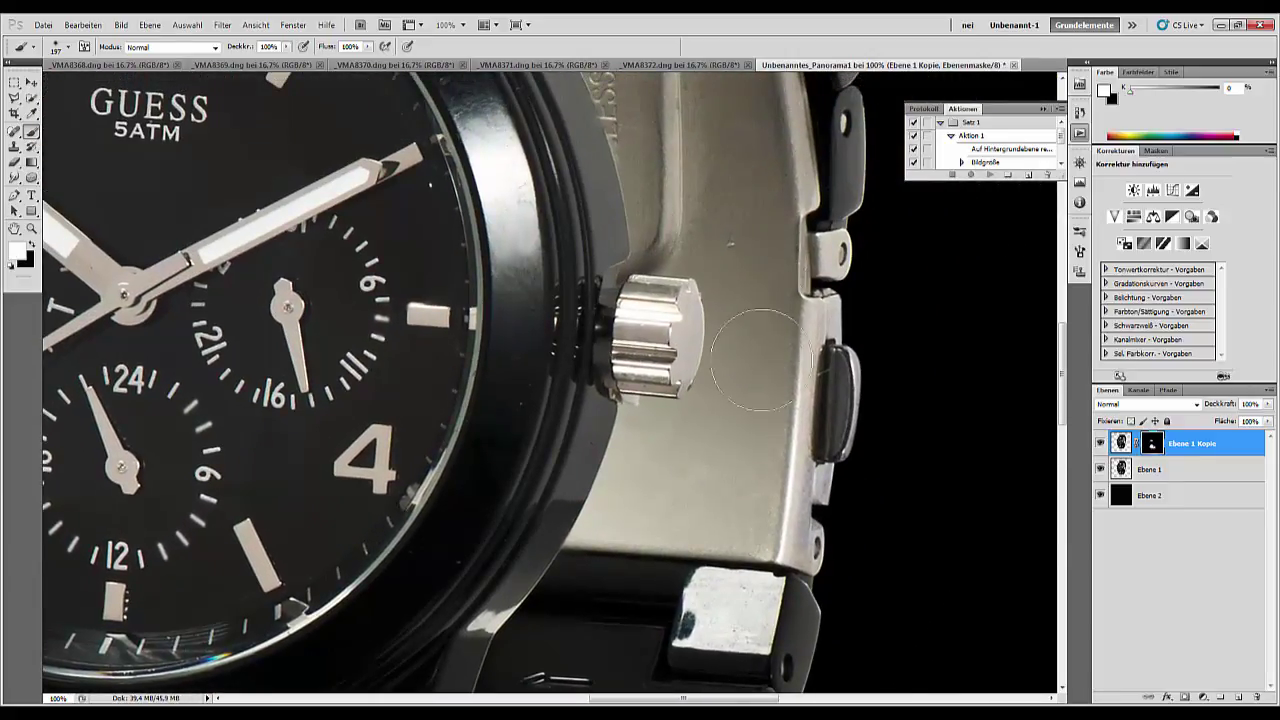
left_click_drag(748, 155, 630, 285)
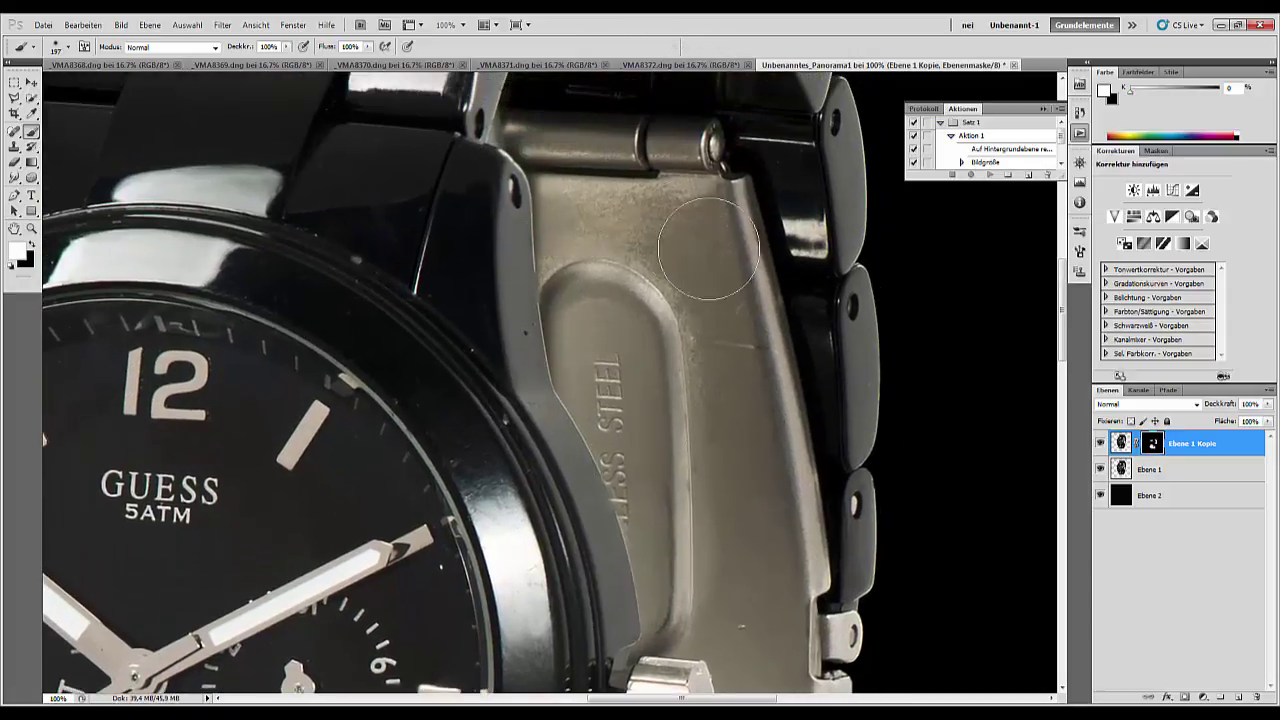
left_click(417, 287)
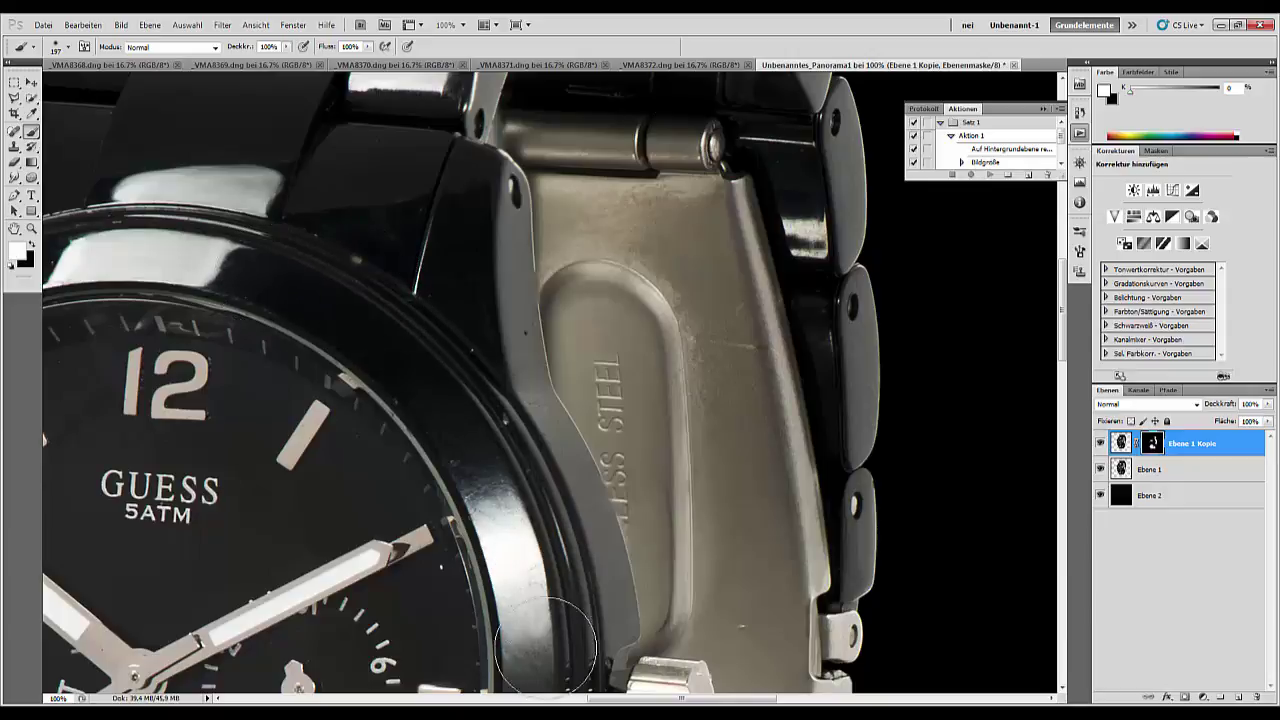
scroll(546, 545, "down", 5)
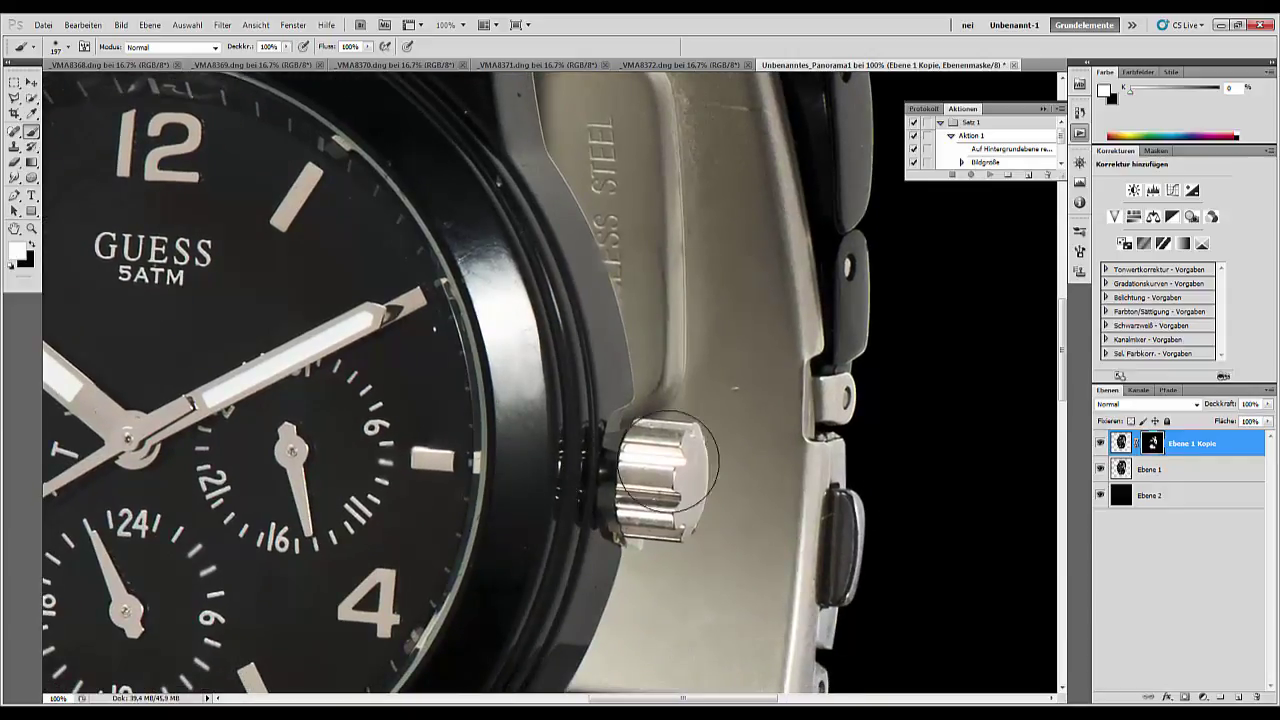
- Continue the white mask painting over the upper links and down the rear bracelet to the links below the case
left_click_drag(520, 319, 697, 630)
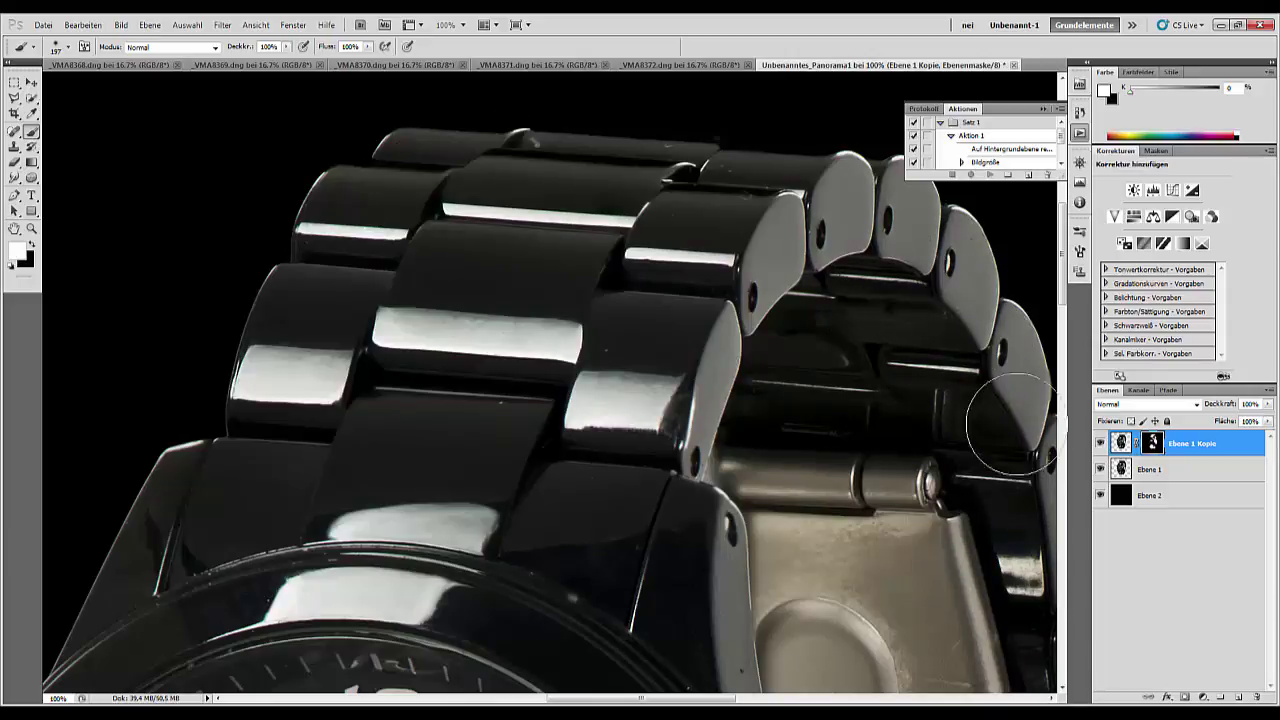
left_click_drag(701, 366, 541, 236)
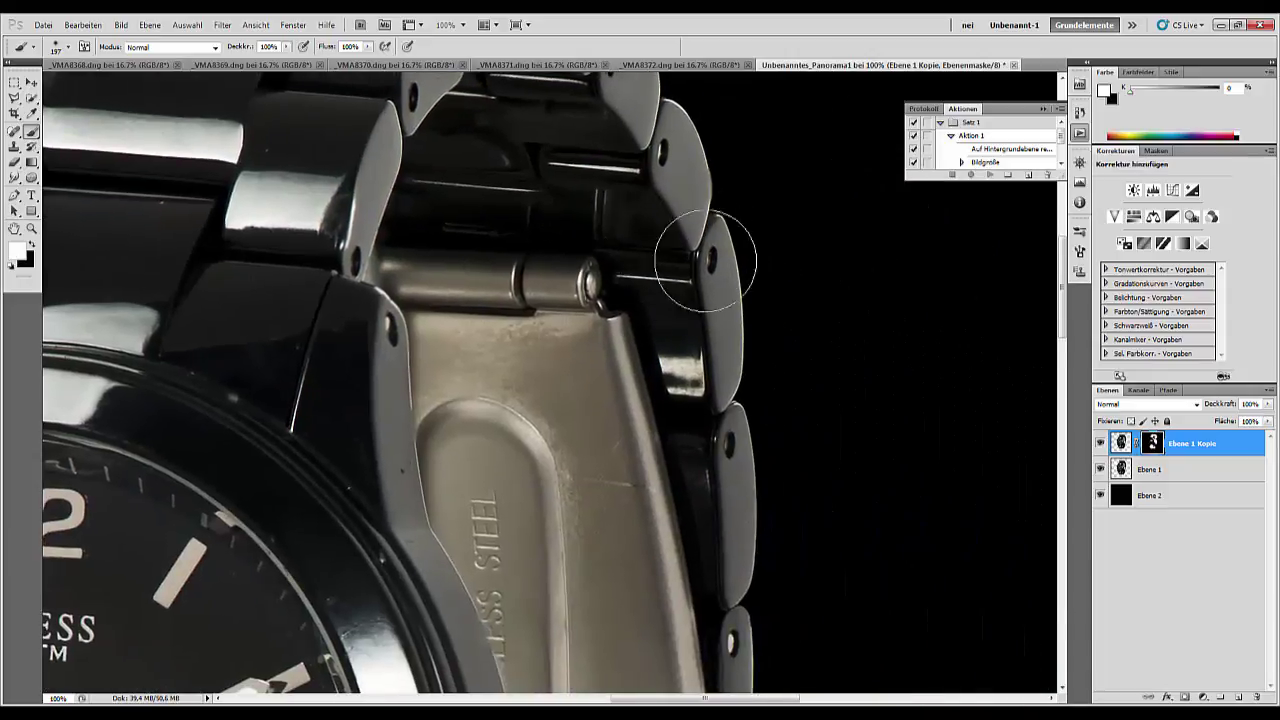
left_click_drag(562, 522, 532, 240)
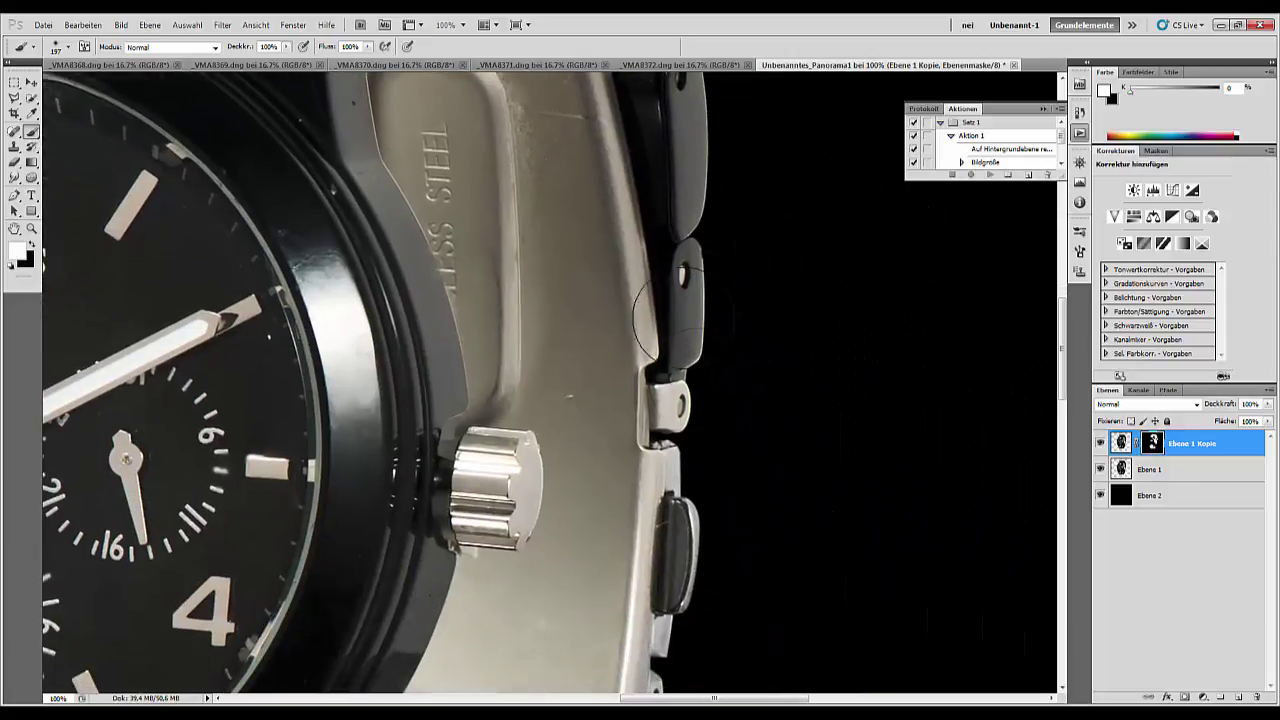
left_click_drag(537, 586, 573, 226)
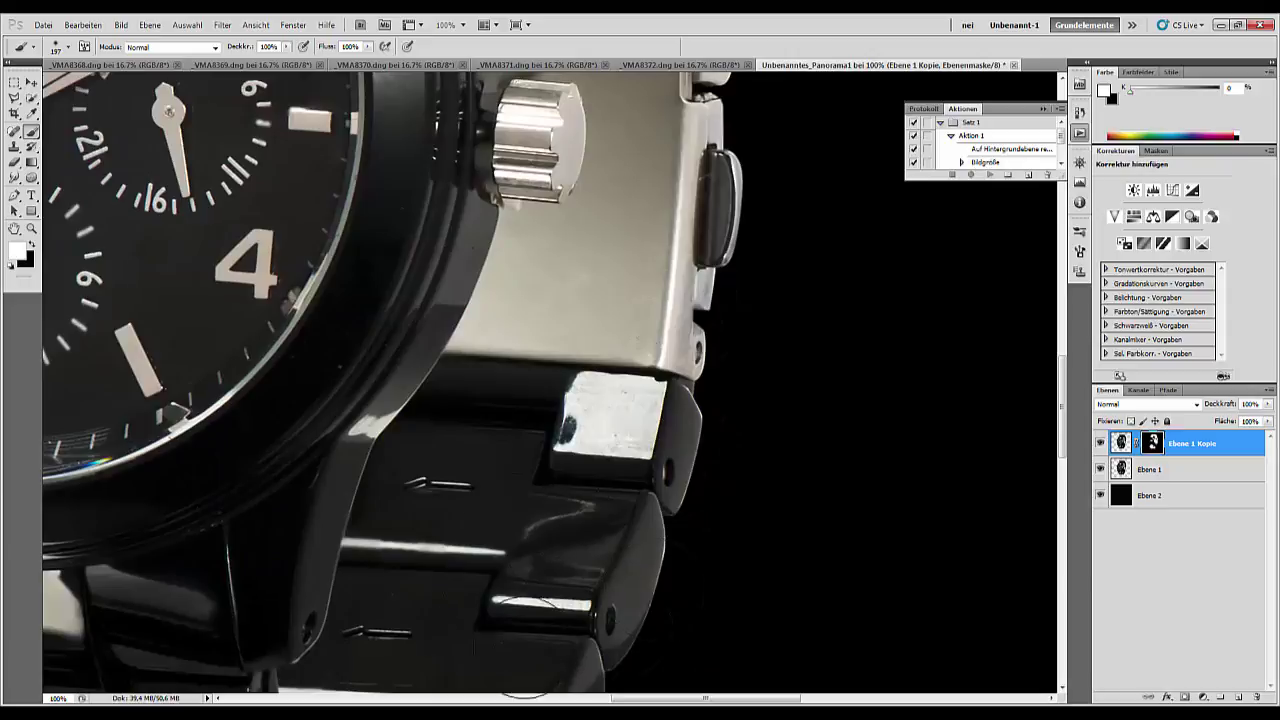
left_click_drag(383, 592, 563, 334)
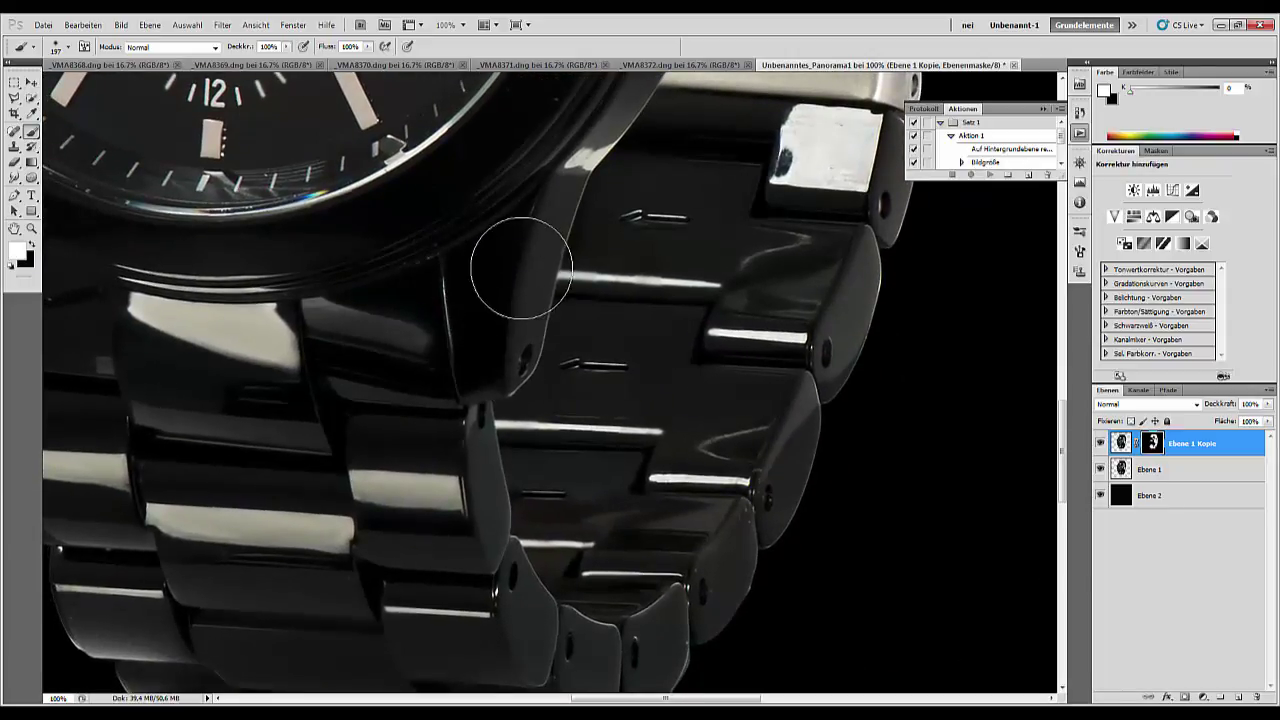
left_click_drag(286, 494, 543, 563)
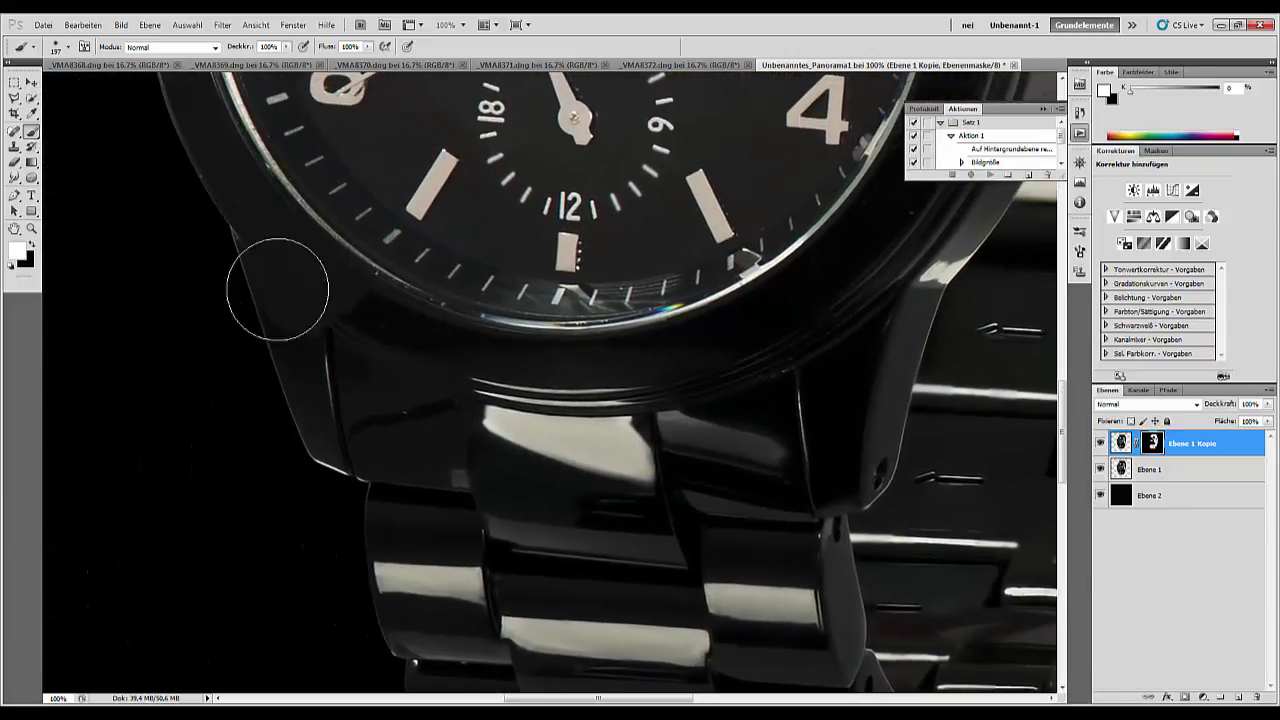
- Reveal the denoised copy on the mask along the bezel on the 8 o'clock side, the upper case and the dial
left_click_drag(545, 517, 680, 680)
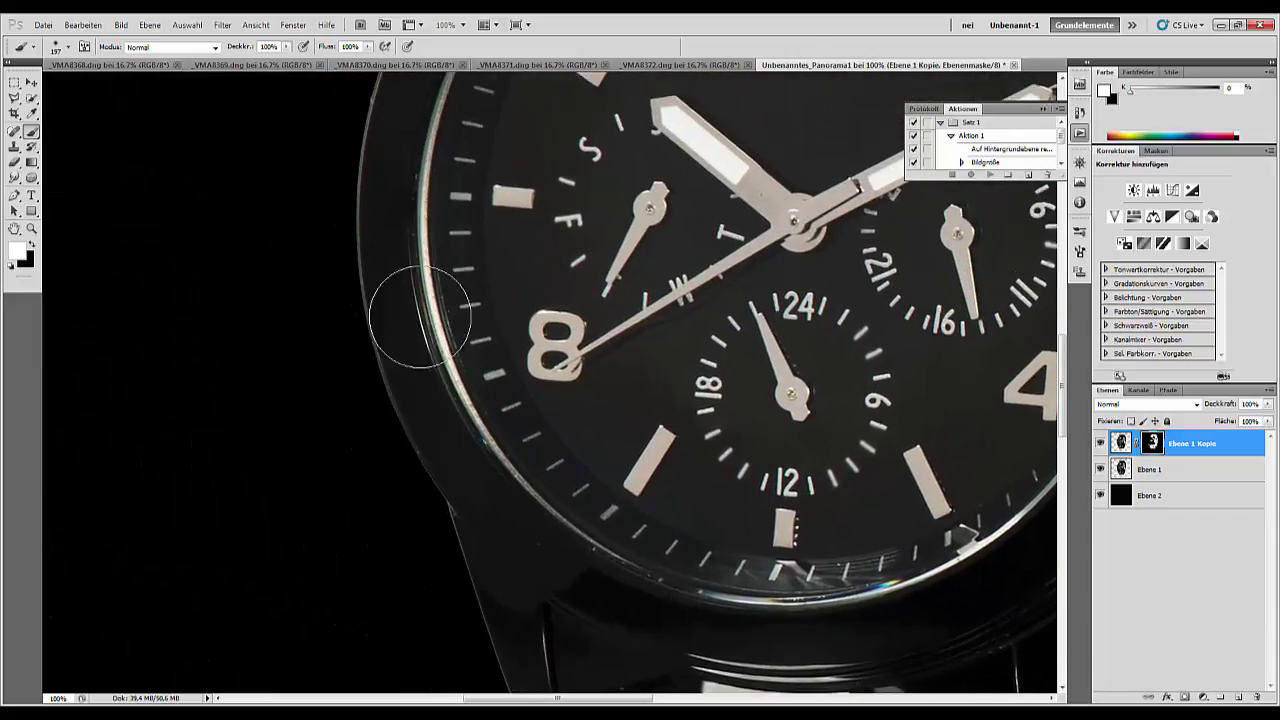
left_click_drag(440, 295, 490, 585)
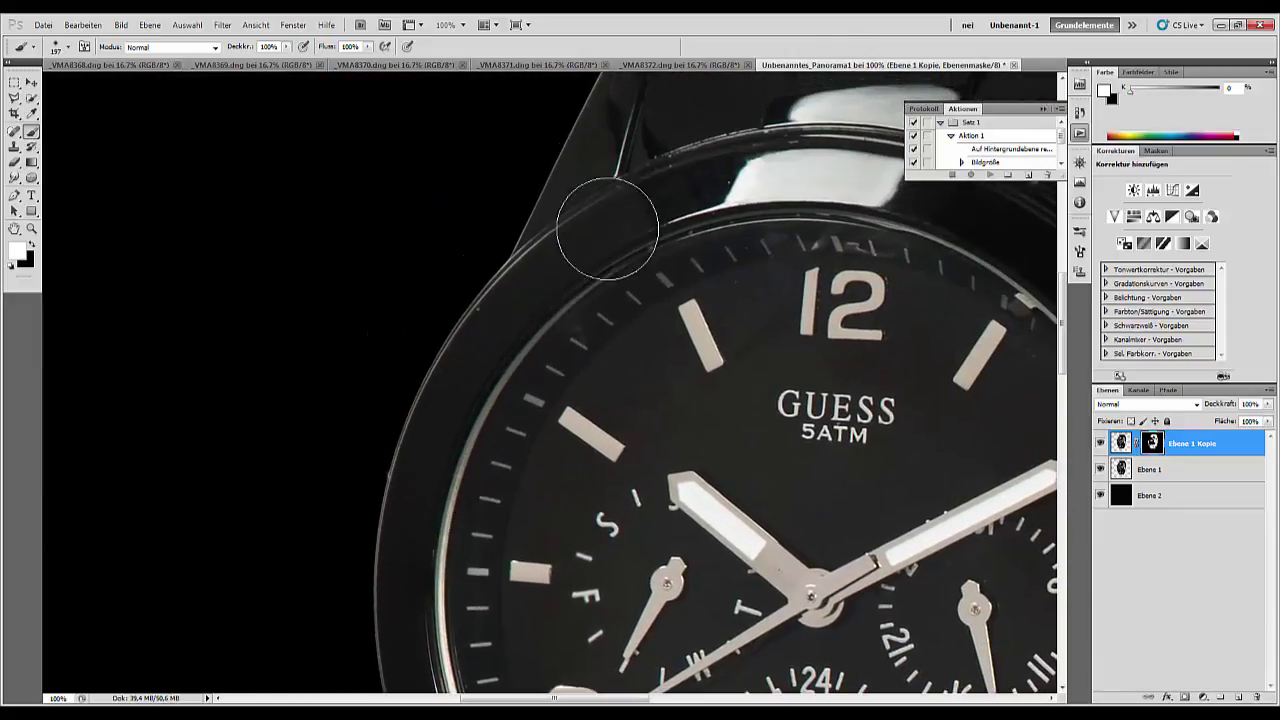
mouse_move(743, 121)
left_mouse_down()
mouse_move(720, 144)
mouse_move(577, 515)
left_mouse_up()
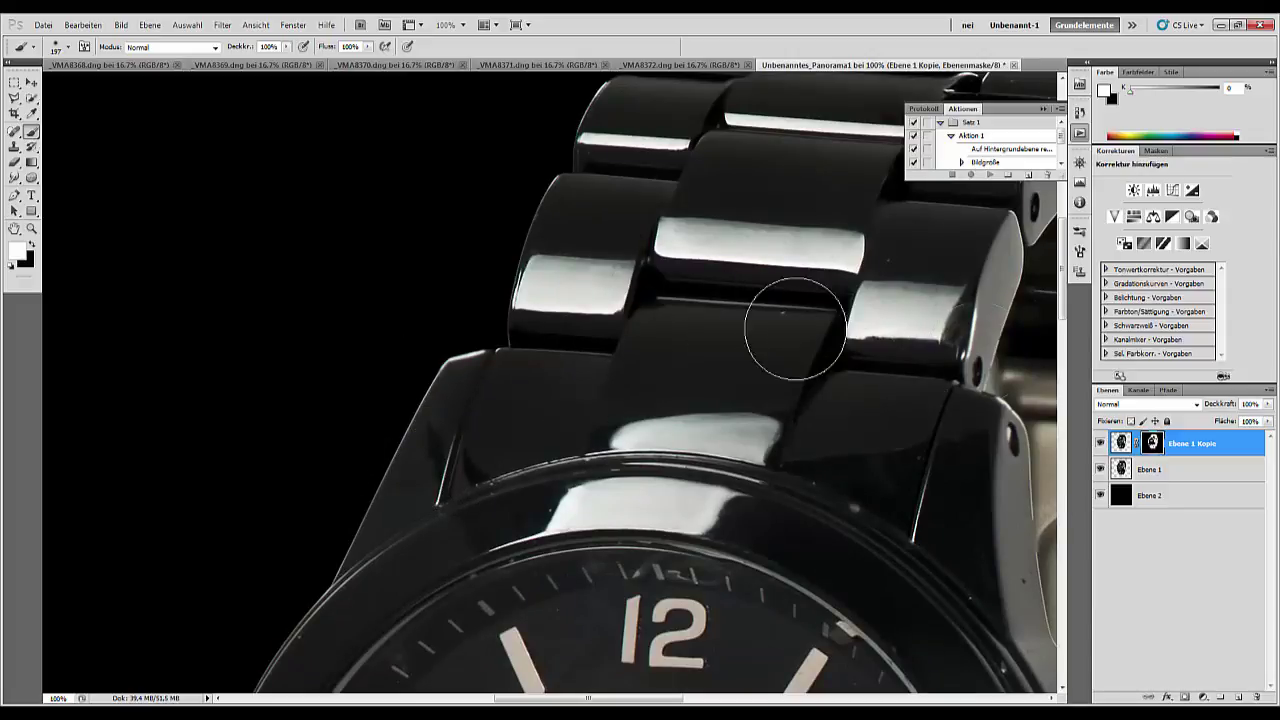
mouse_move(877, 436)
left_mouse_down()
mouse_move(900, 500)
mouse_move(932, 461)
mouse_move(941, 292)
mouse_move(961, 226)
left_mouse_up()
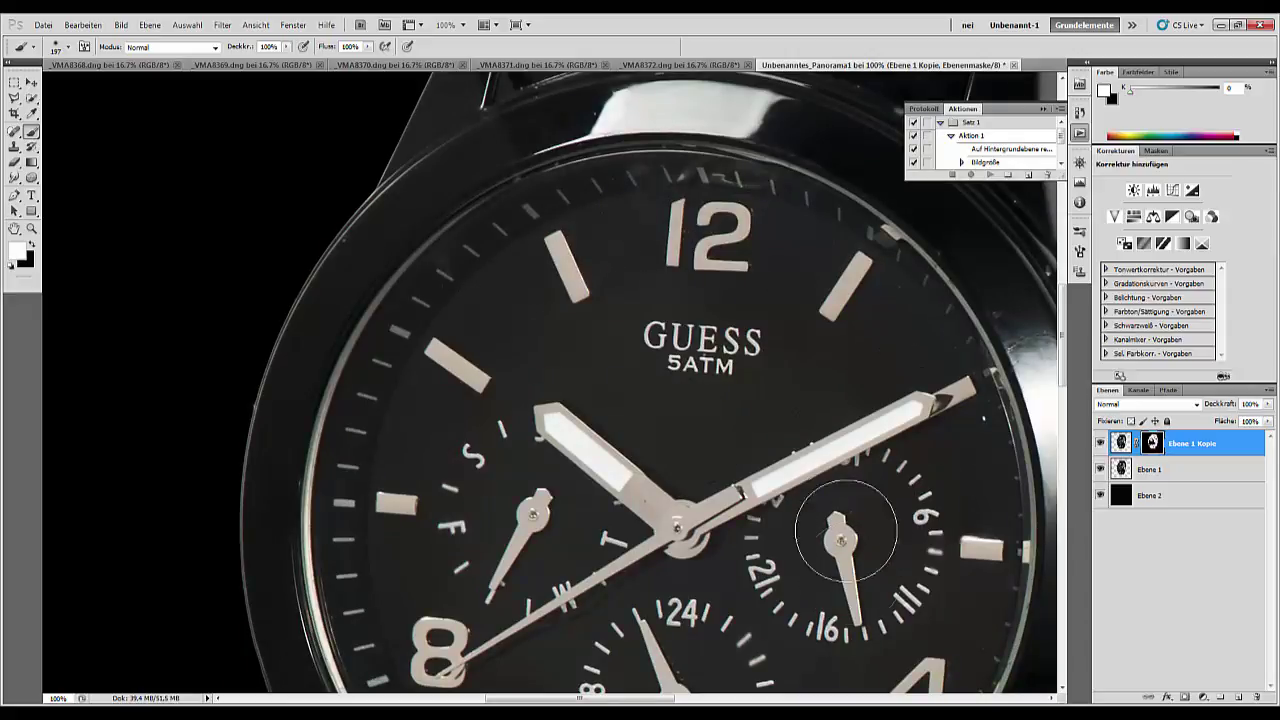
scroll(958, 625, "down", 5)
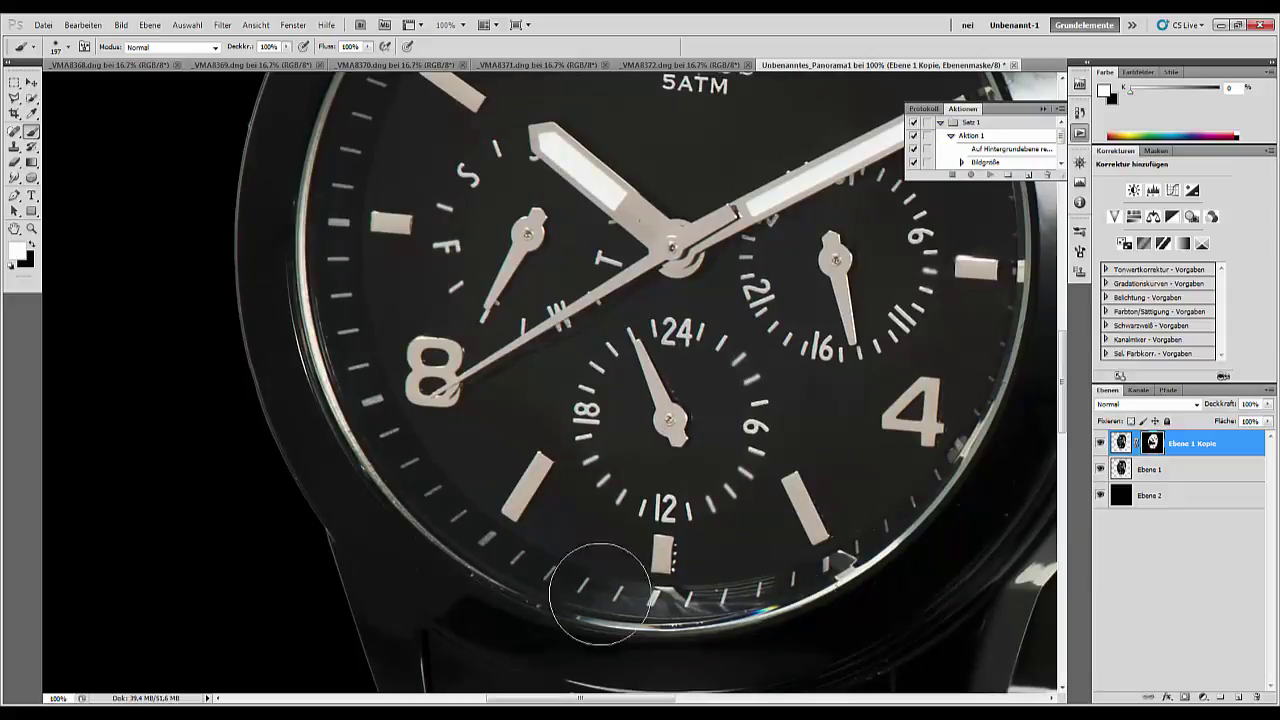
- Examine the whole watch at reduced magnification to judge the masked noise reduction
key("ctrl+minus")
key("ctrl+minus")
key("ctrl+minus")
key("ctrl+minus")
key("ctrl+minus")
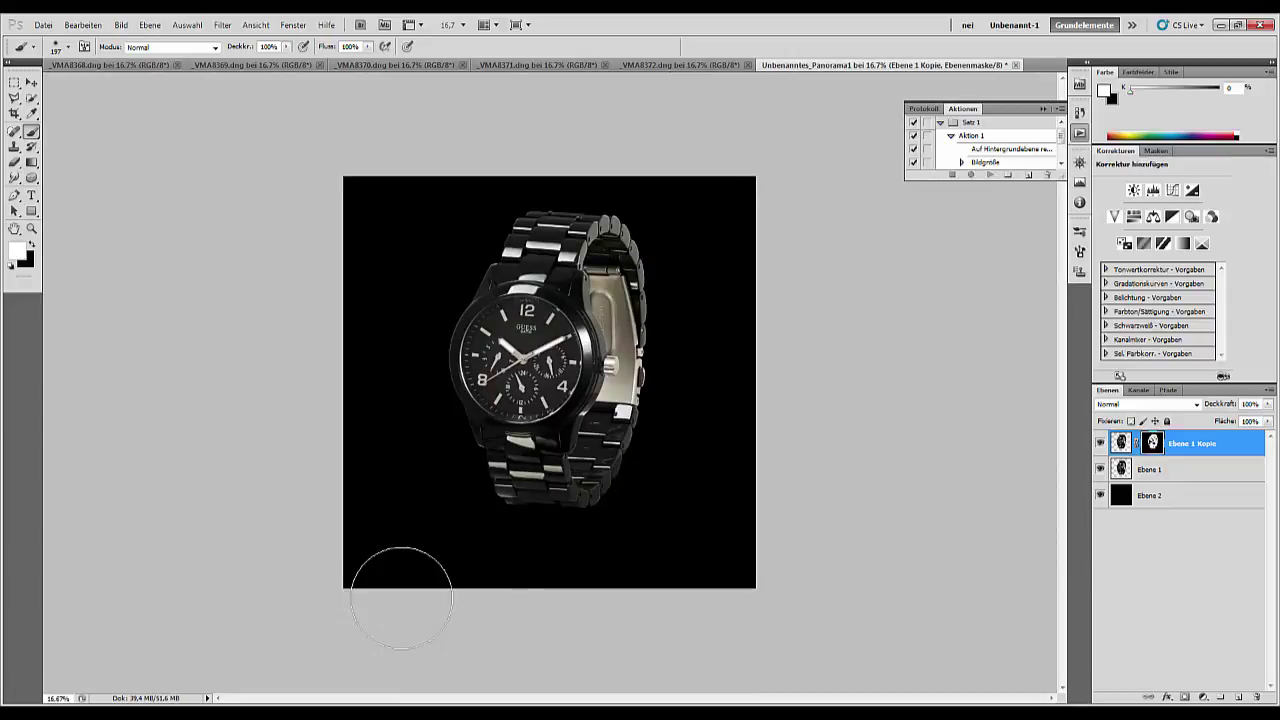
key("ctrl+plus")
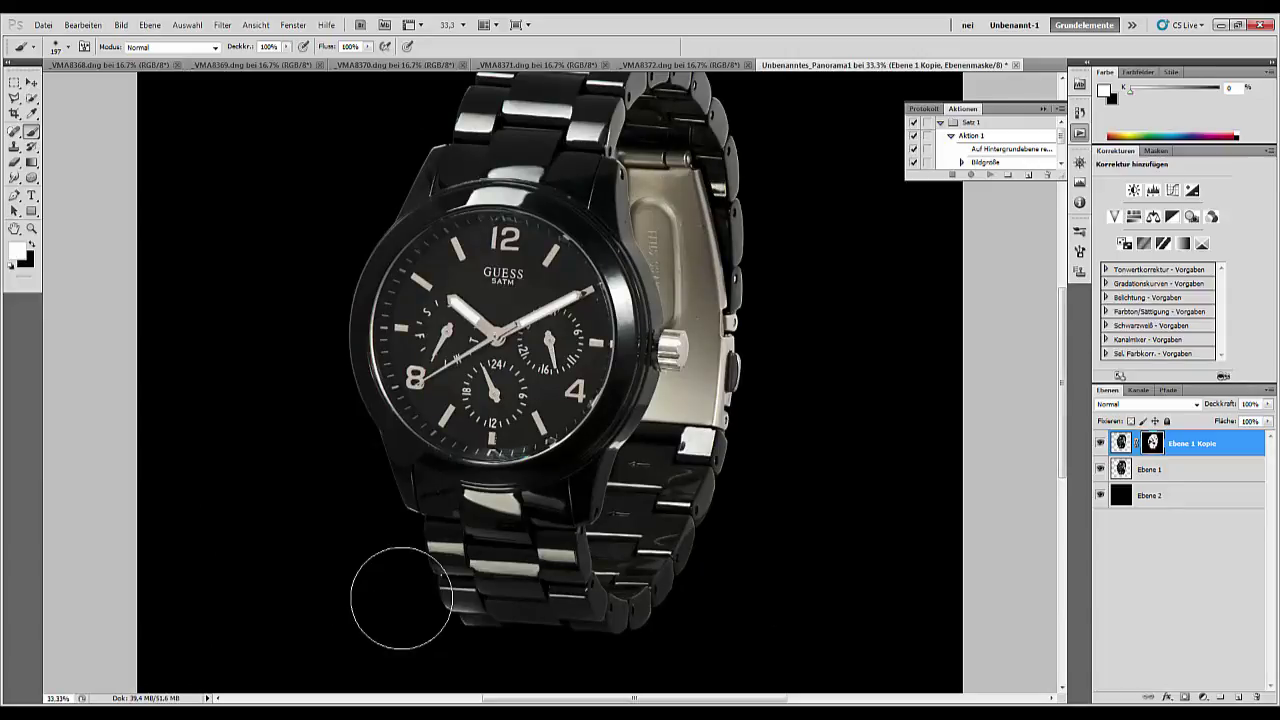
key("bracketleft")
key("bracketleft")
key("bracketleft")
key("bracketleft")
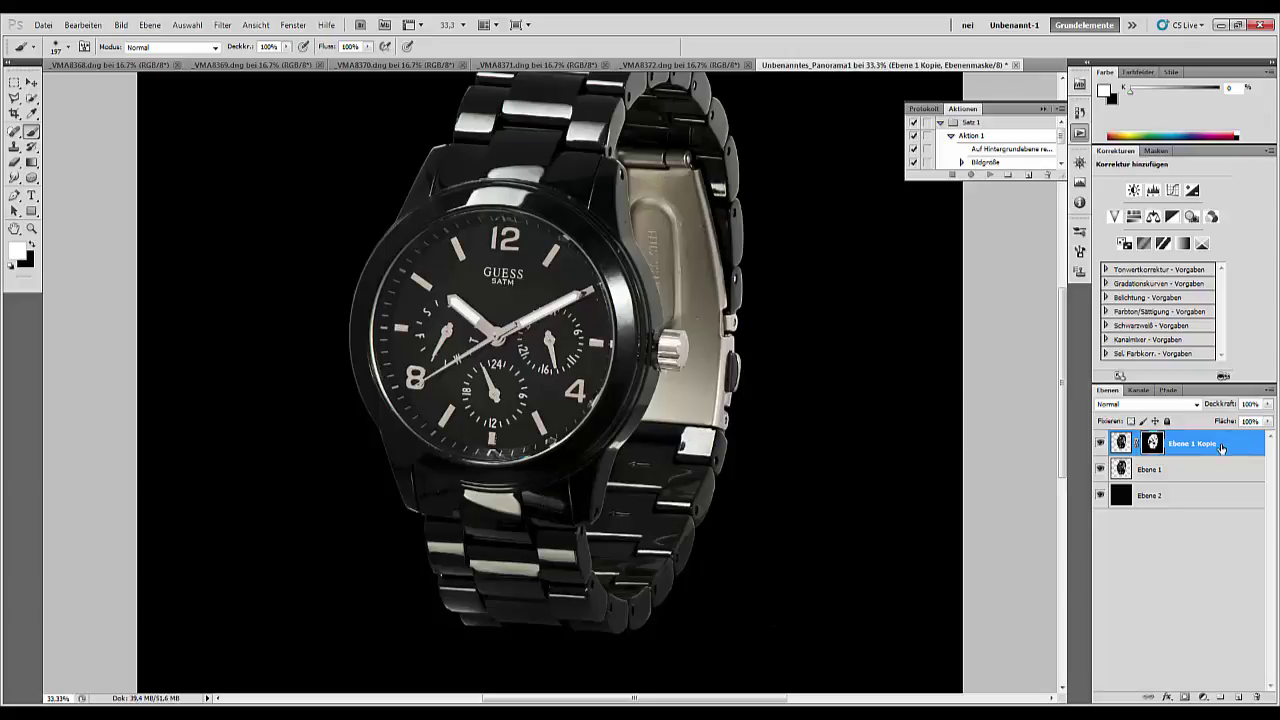
- Merge the masked denoised copy into Ebene 1 and add a Black & White adjustment layer clipped to it
key("ctrl+2")
key("Delete")
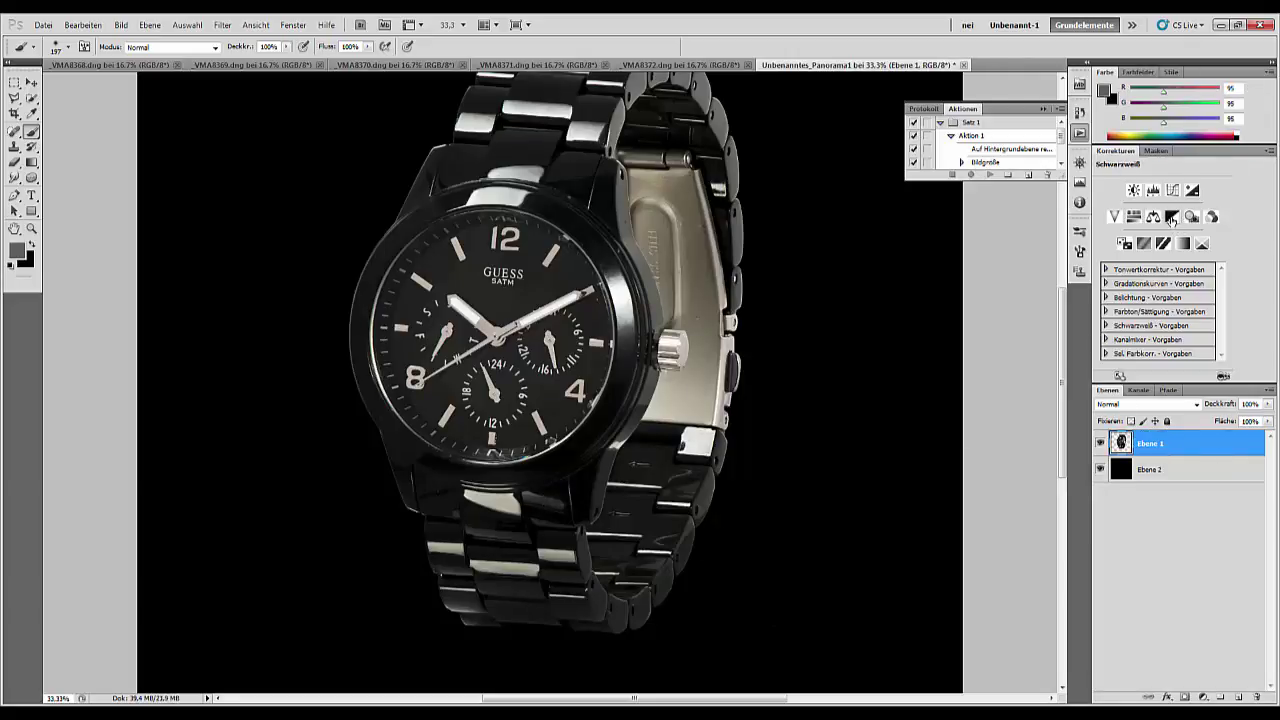
left_click(1172, 218)
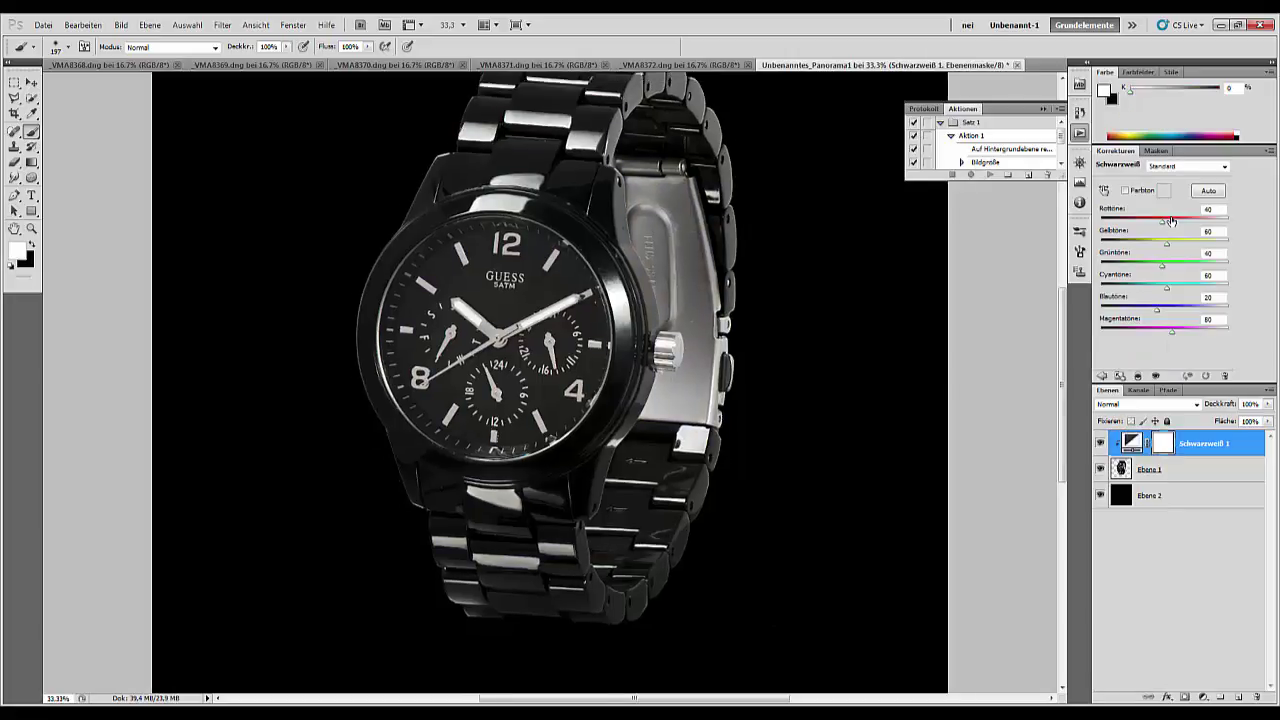
- Merge the clipped Black & White adjustment layer into Ebene 1
key("ctrl+minus")
key("ctrl+minus")
key("ctrl+plus")
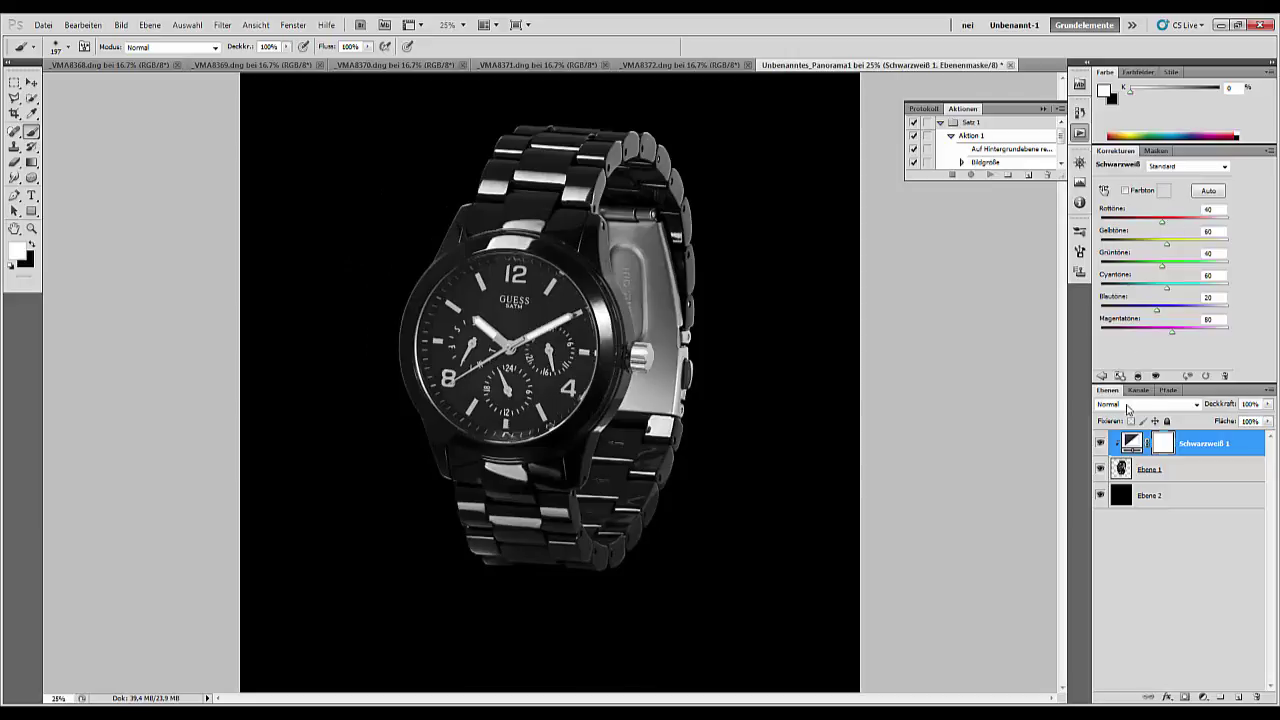
key("ctrl+2")
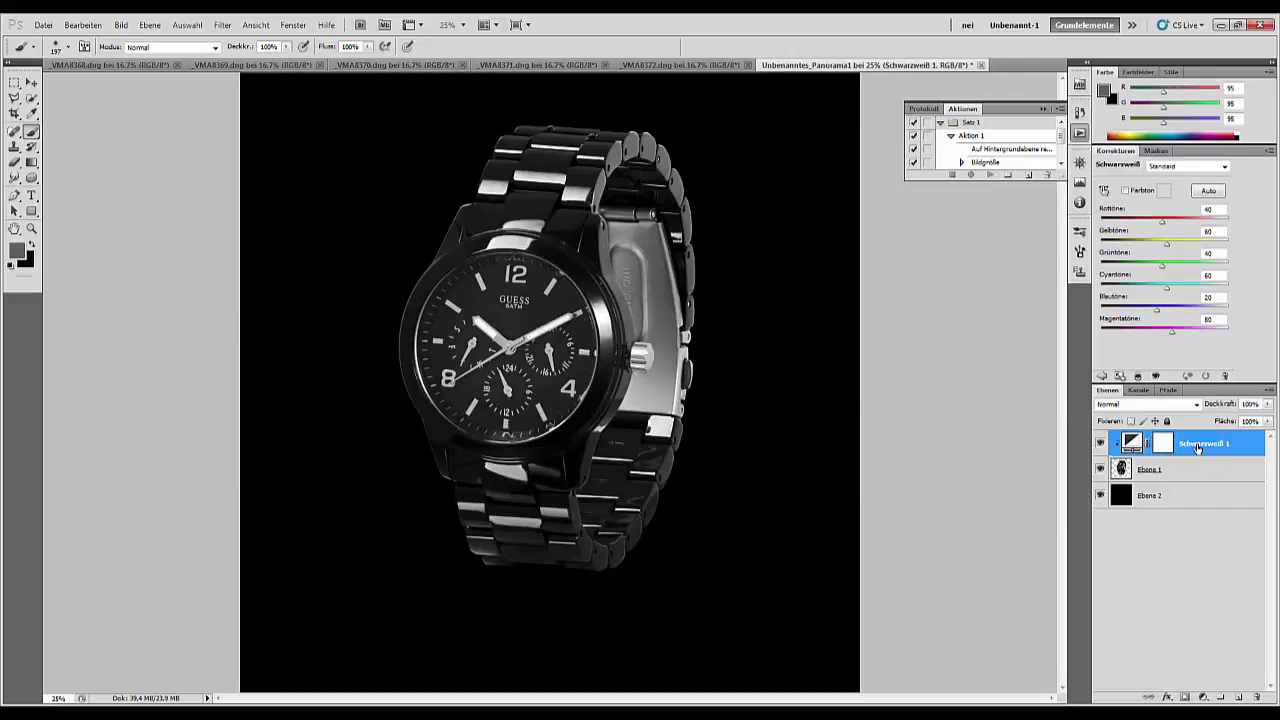
key("Delete")
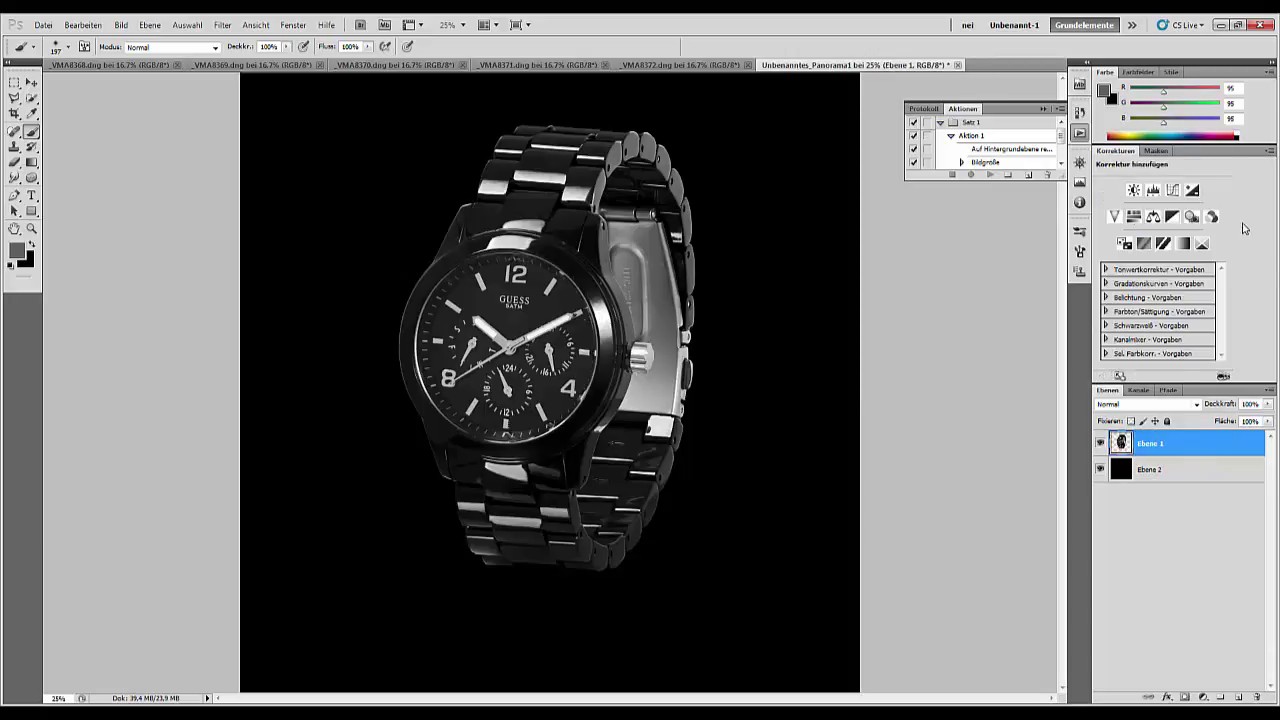
- Add a clipped Photo Filter adjustment using Kaltfilter (82) at 4% density and compare the watch with and without it
left_click(1191, 217)
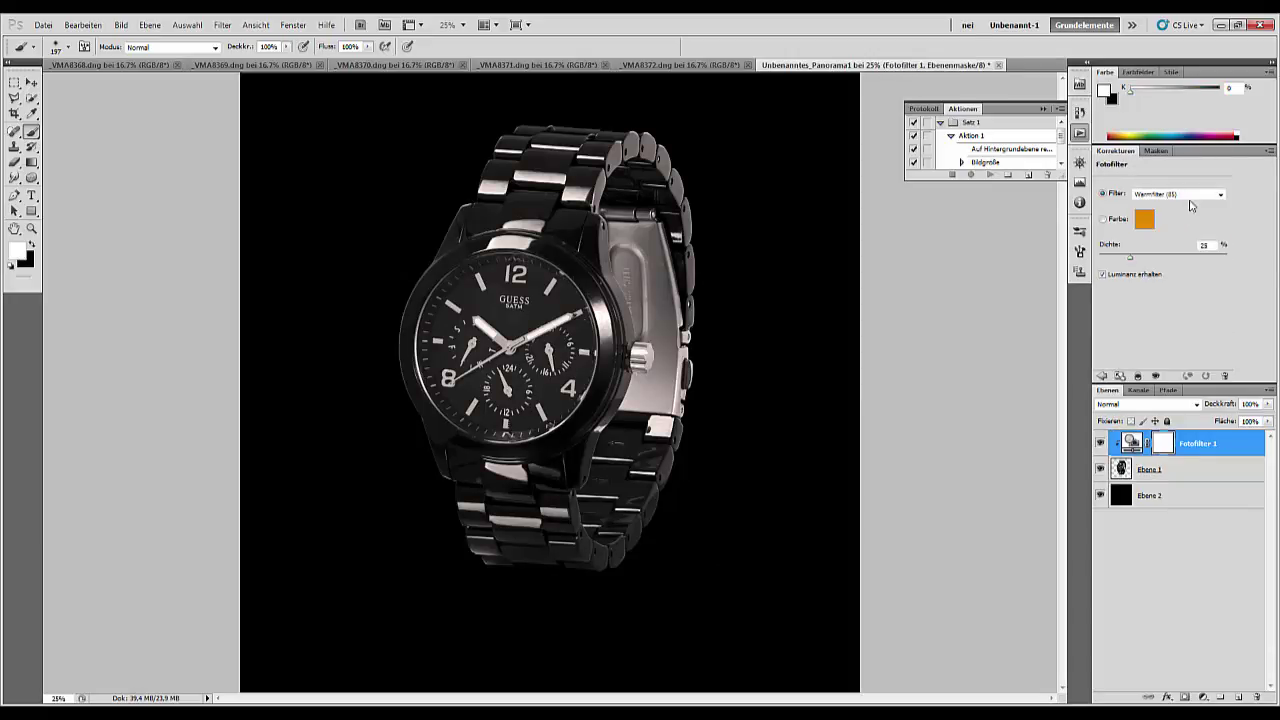
left_click(1198, 198)
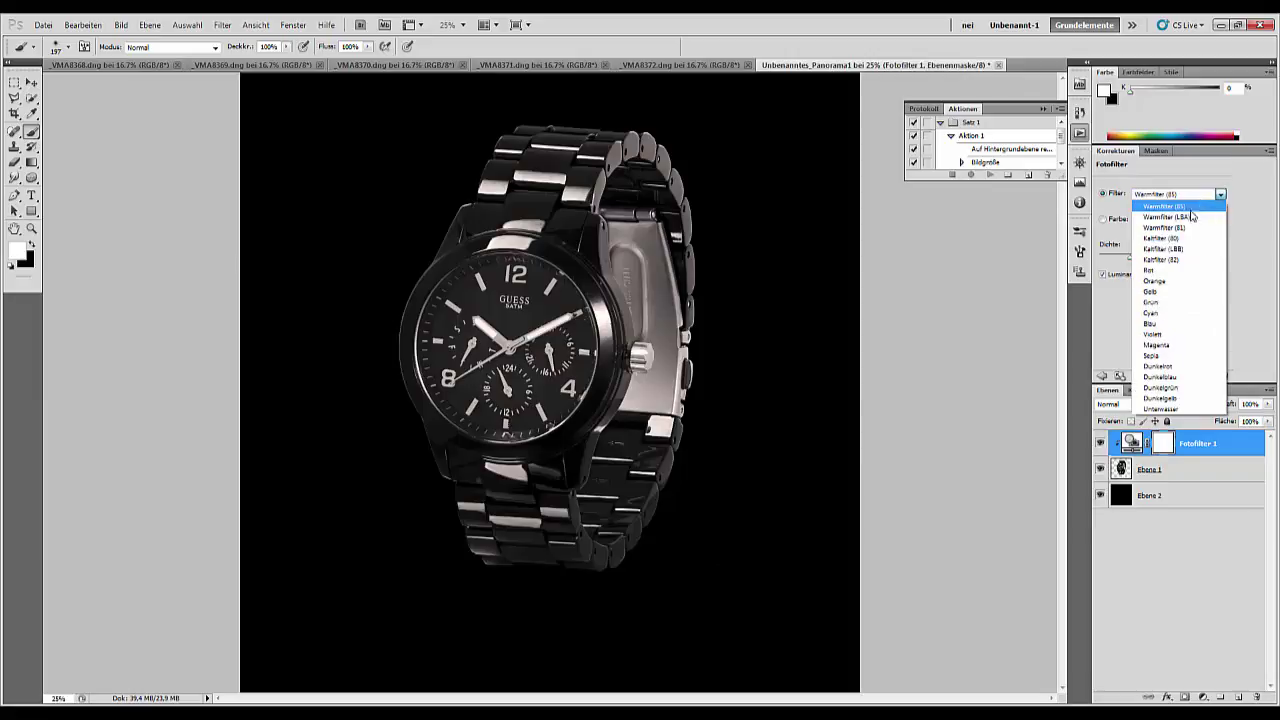
left_click(1155, 259)
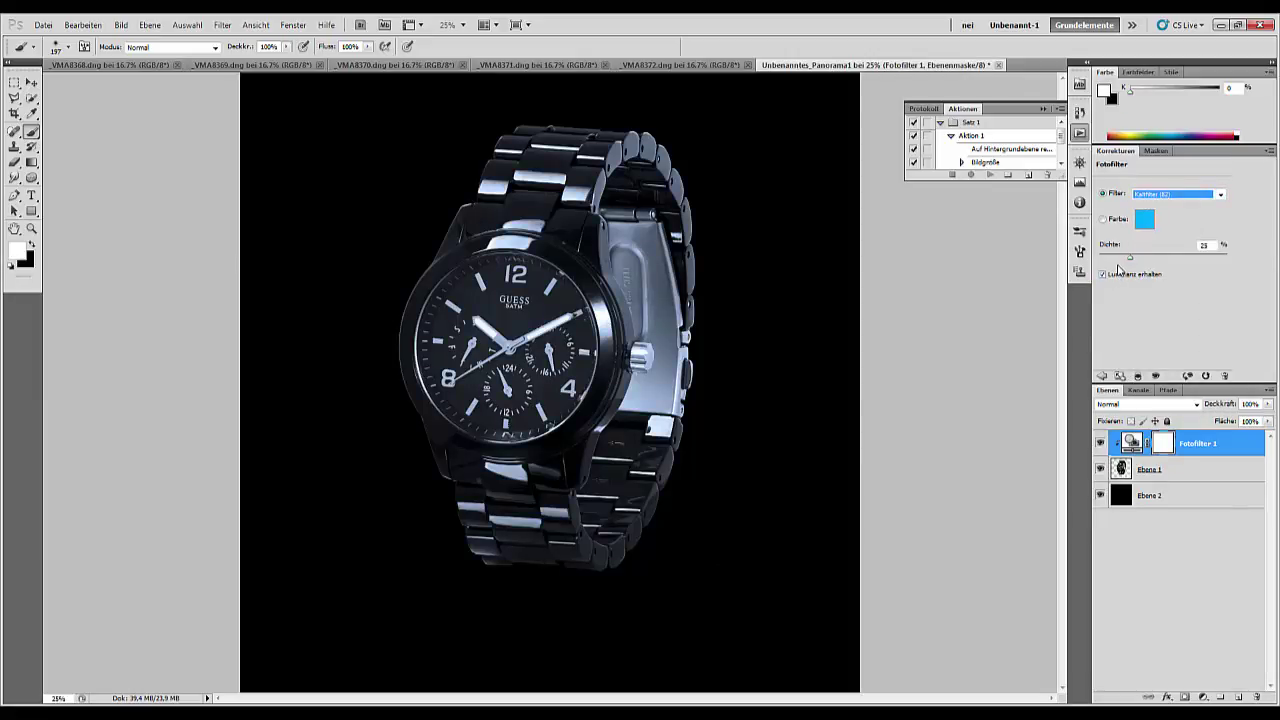
left_click_drag(1132, 261, 1105, 261)
left_click(1100, 444)
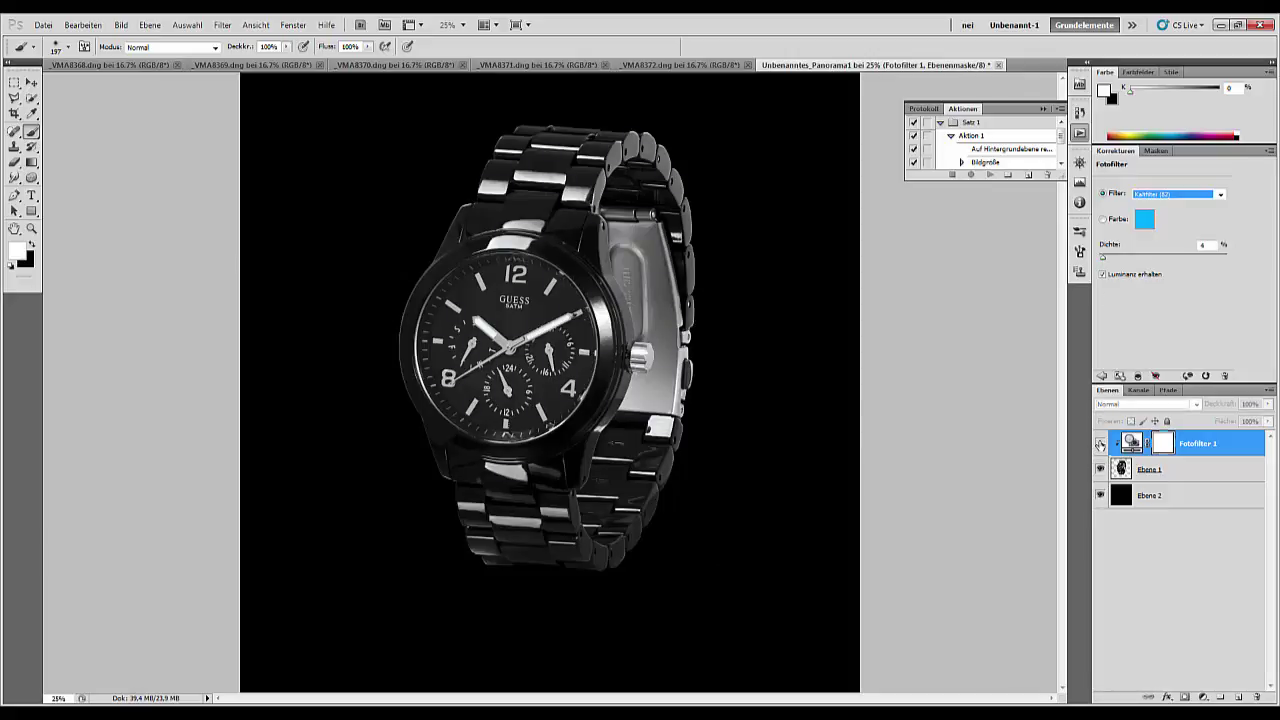
left_click(1100, 444)
left_click(1100, 444)
- Check the cool tint on the whole watch at reduced magnification and merge the Photo Filter adjustment into Ebene 1
key("ctrl+minus")
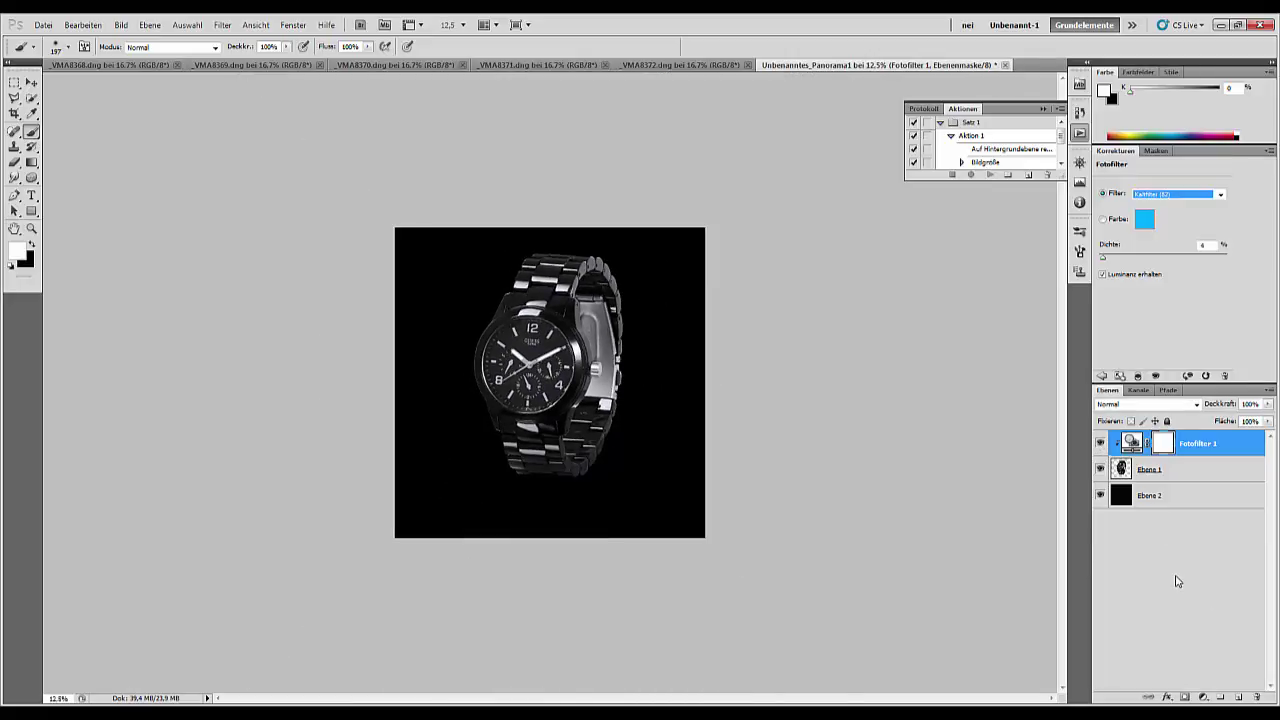
key("ctrl+plus")
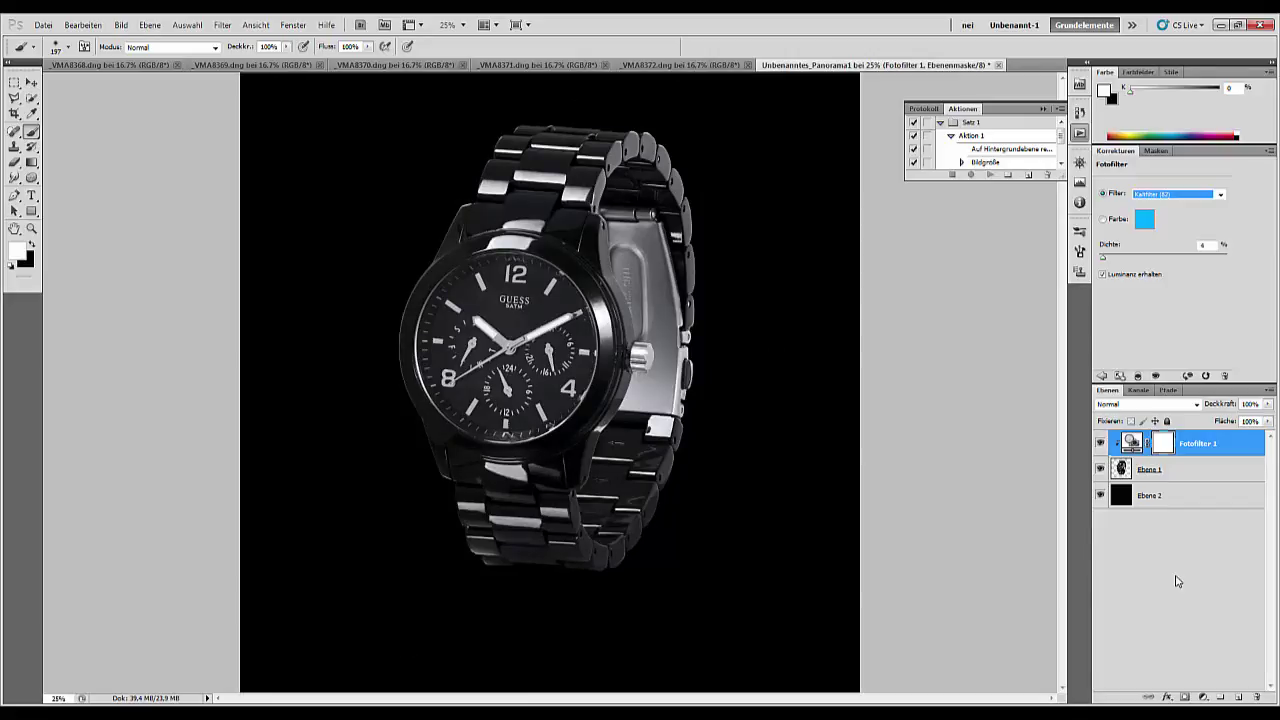
key("ctrl+minus")
key("ctrl+minus")
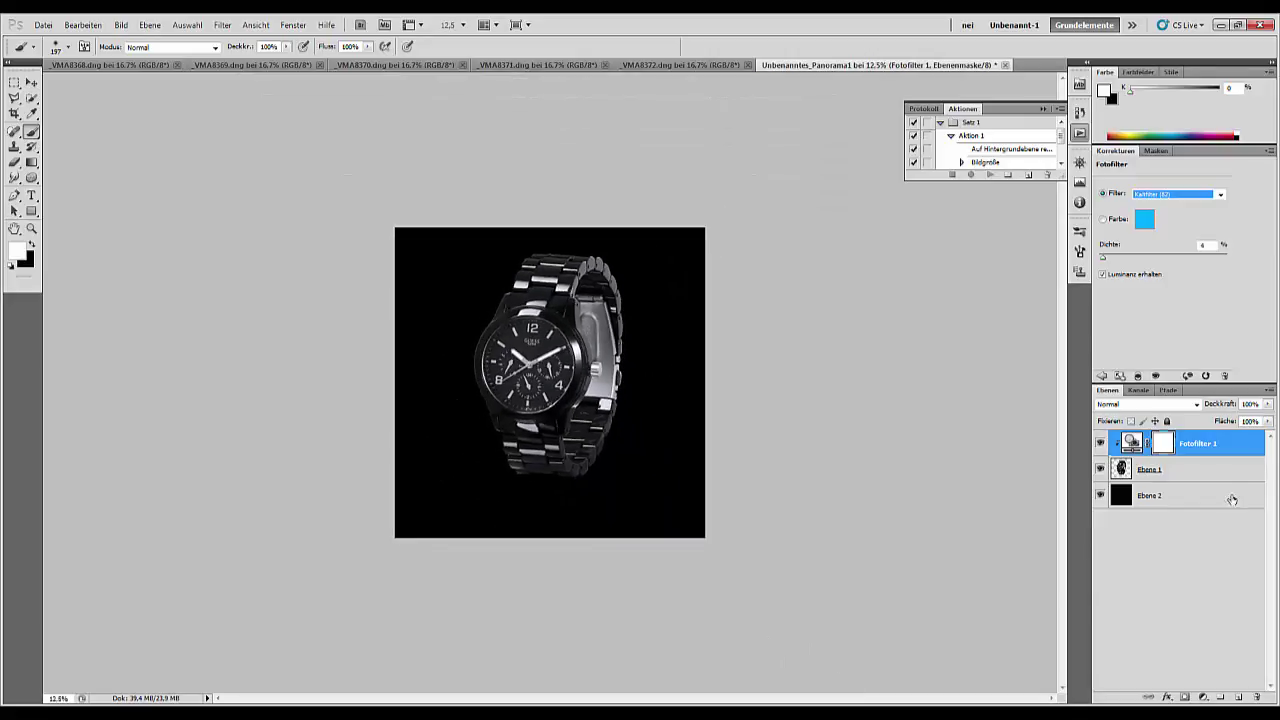
left_click(1216, 450)
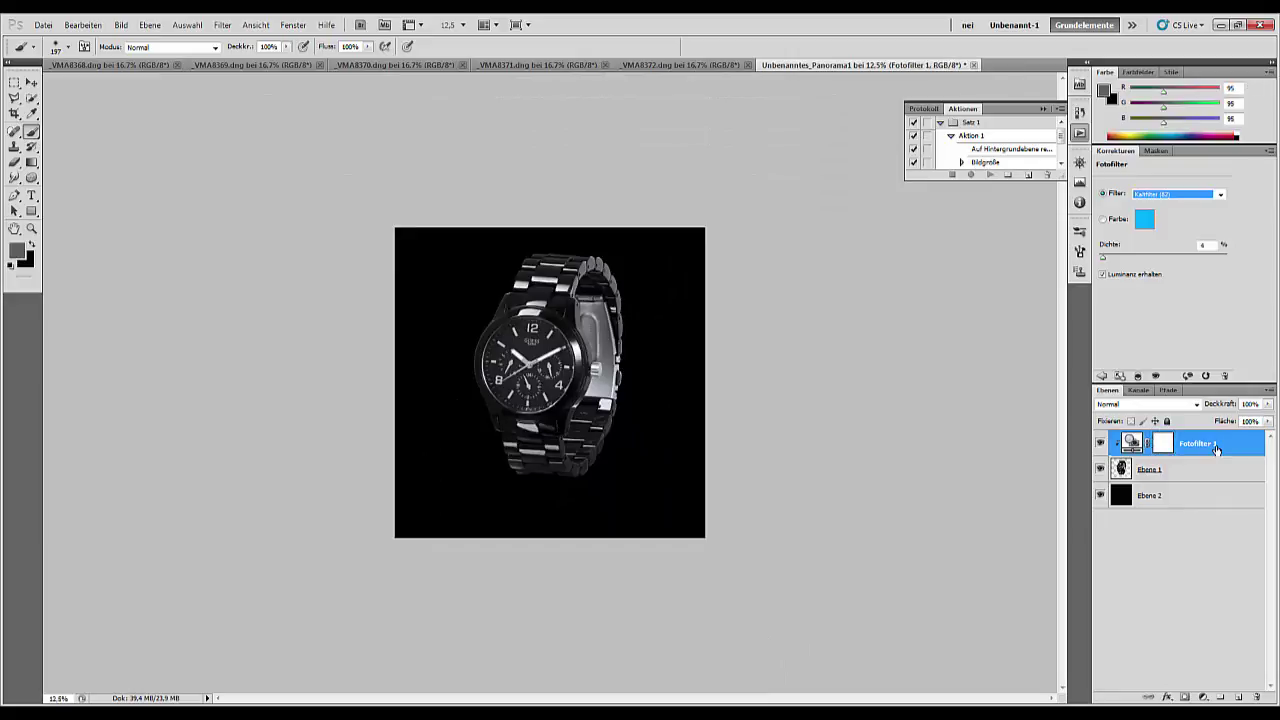
key("Delete")
- Create a new layer above the black Ebene 2 and fill it with white
left_click(1175, 473)
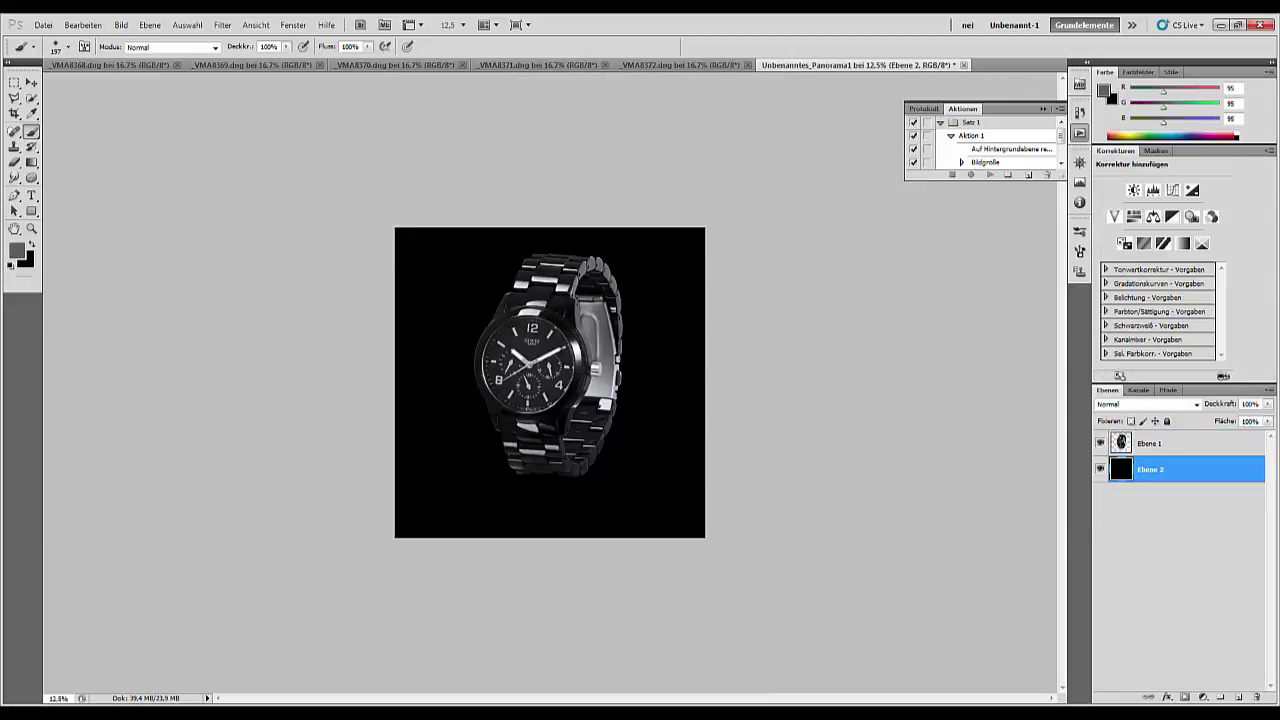
left_click(1239, 698)
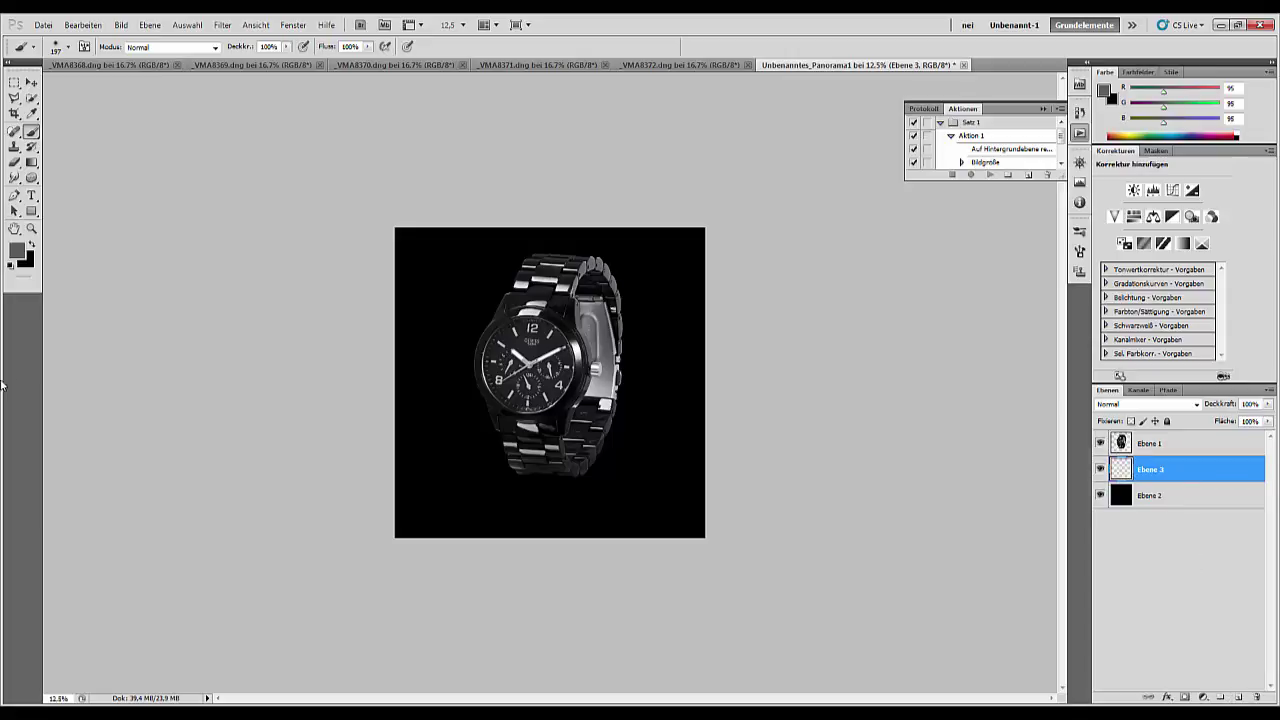
left_click(12, 265)
left_click(32, 247)
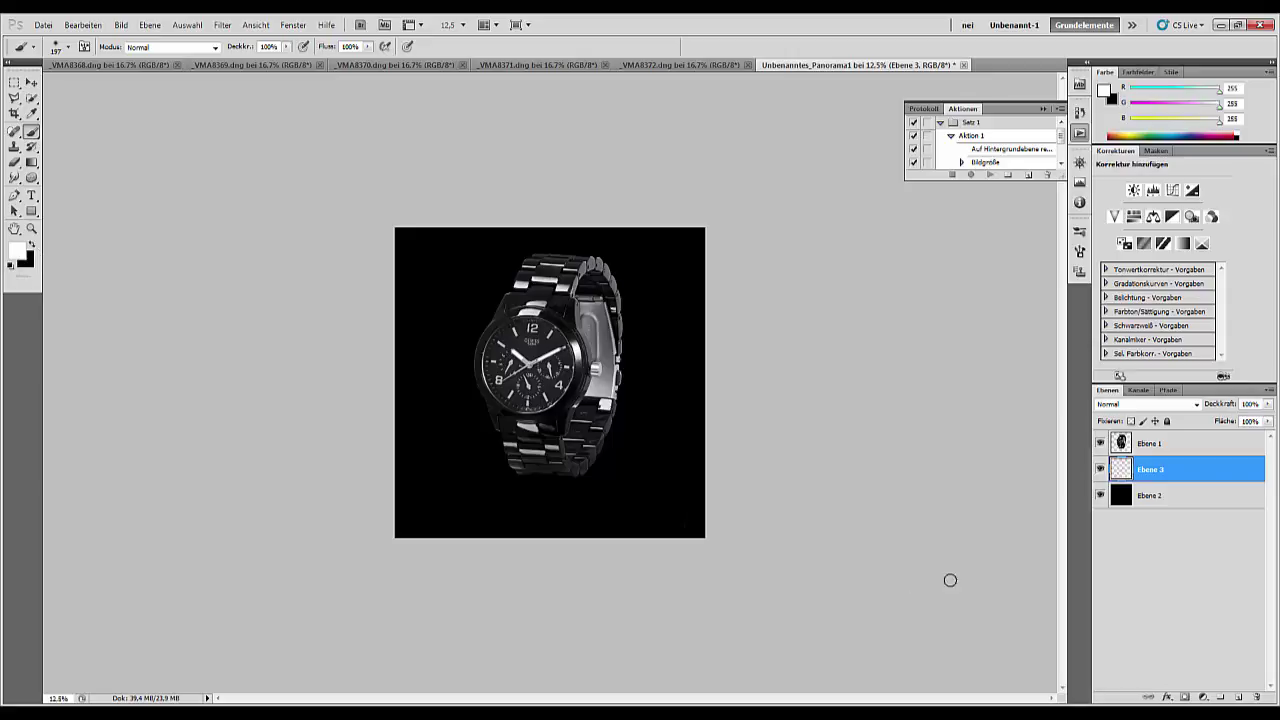
key("ctrl+BackSpace")
key("x")
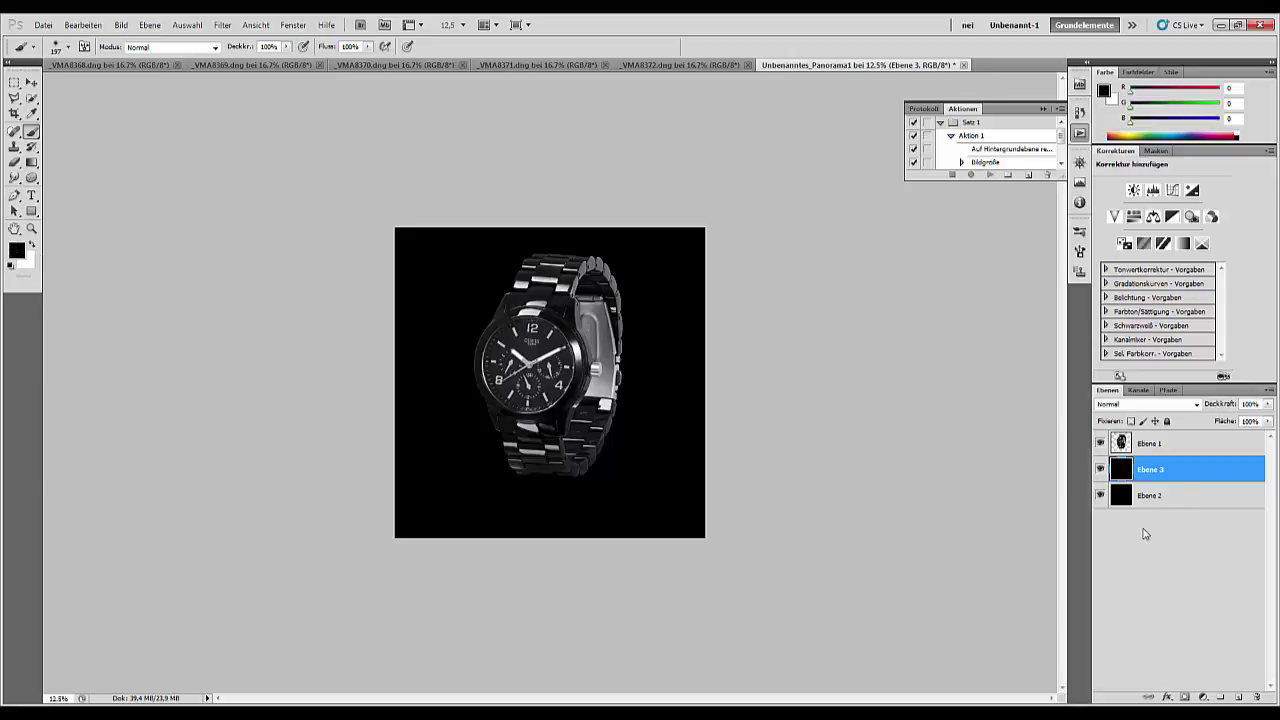
key("ctrl+BackSpace")
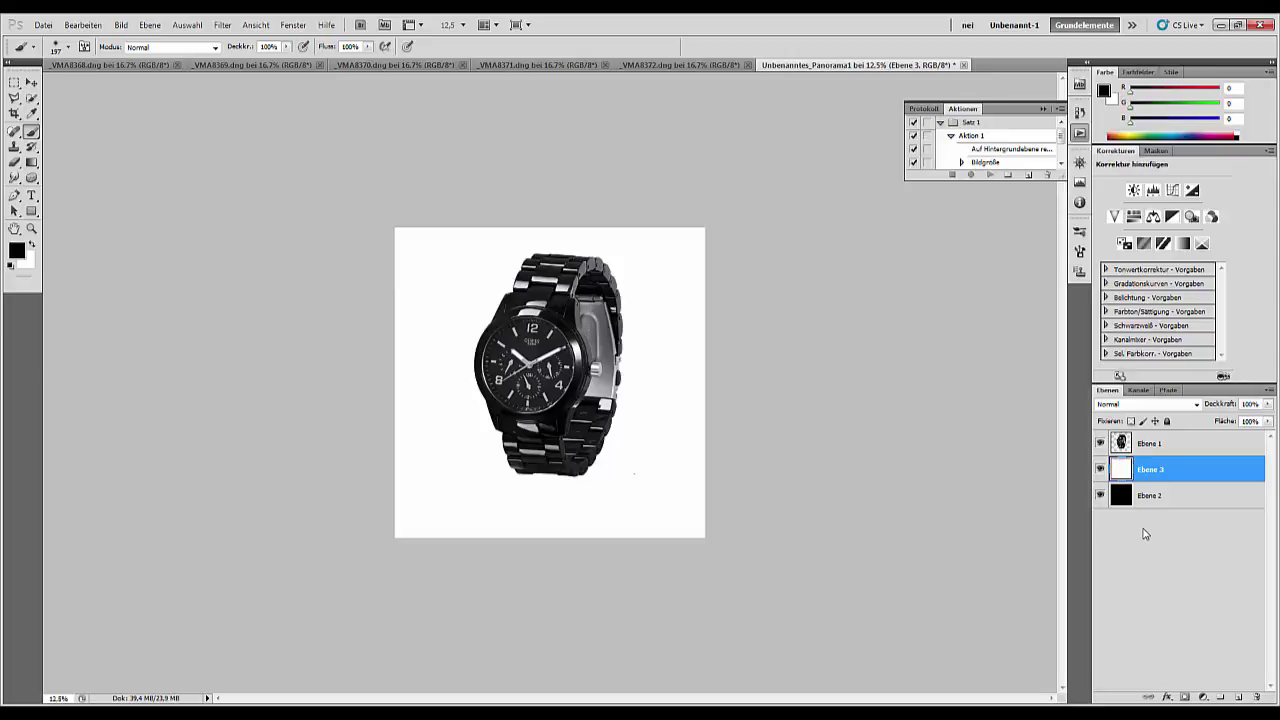
- Add a Levels adjustment clipped to Ebene 1 with input levels 2, 1.29 and 182, and compare it on both backgrounds
left_click(1165, 443)
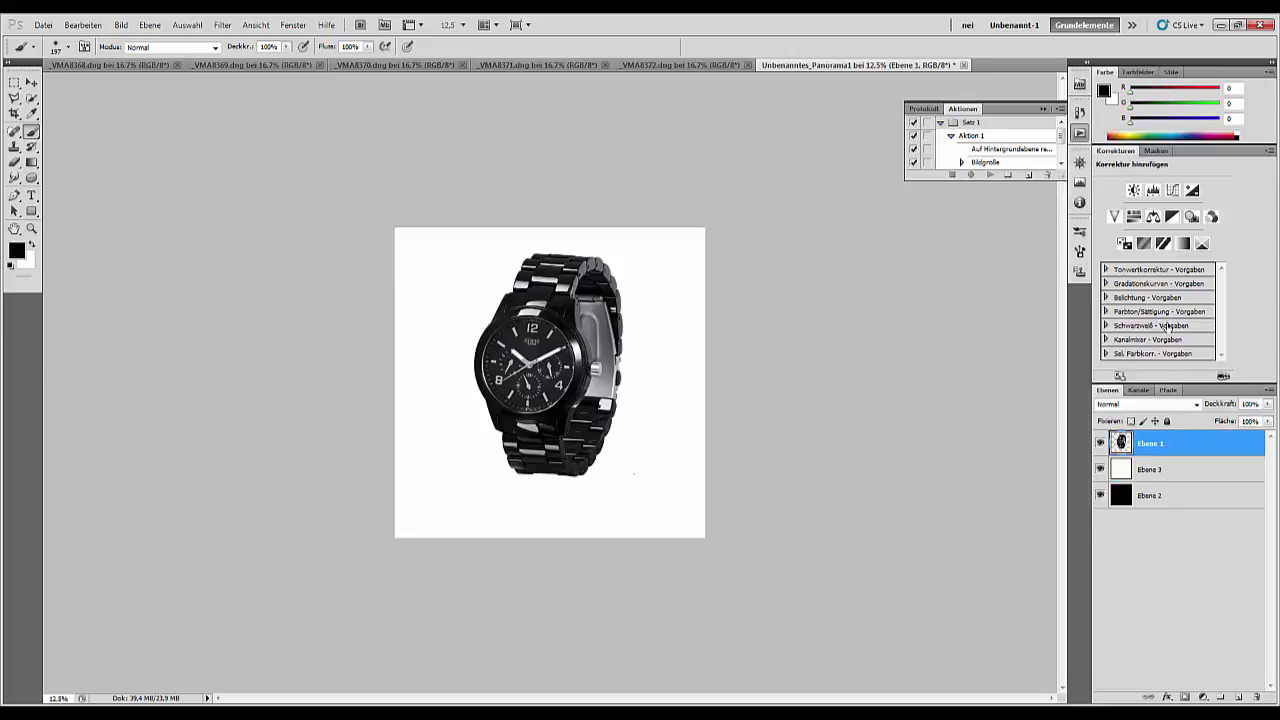
left_click(1156, 193)
left_click_drag(1228, 262, 1197, 265)
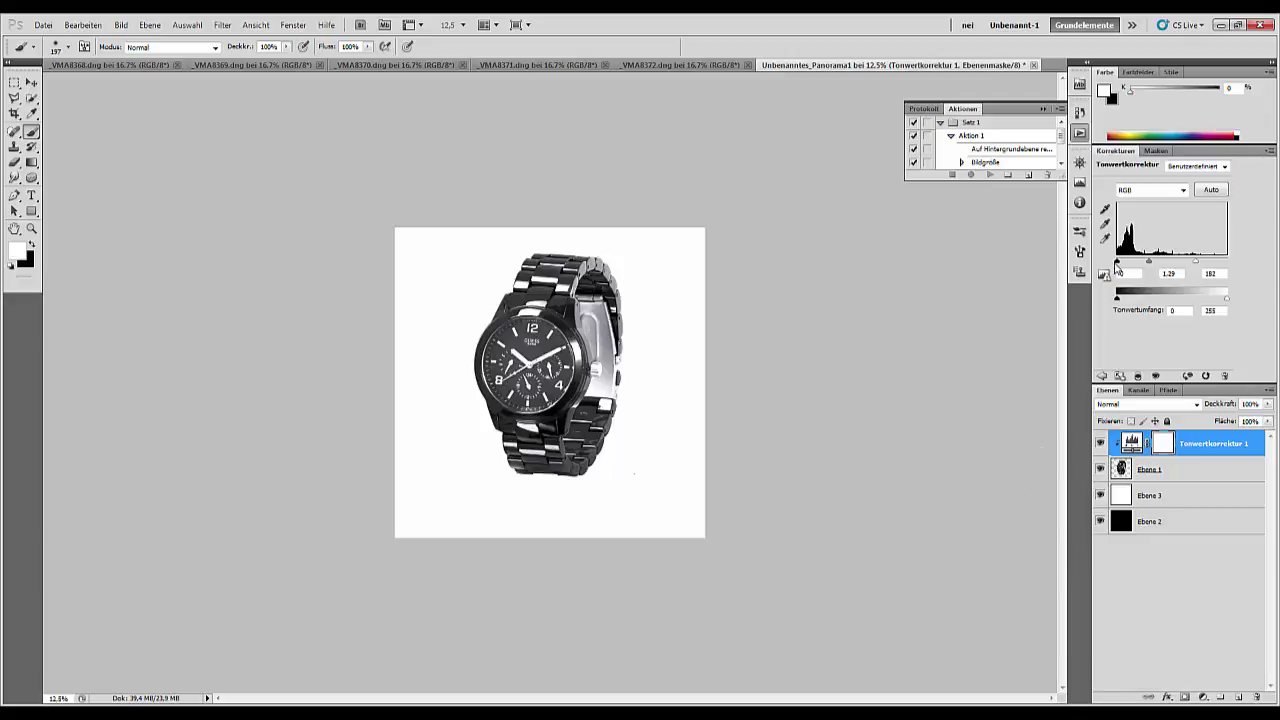
left_click_drag(1117, 263, 1119, 263)
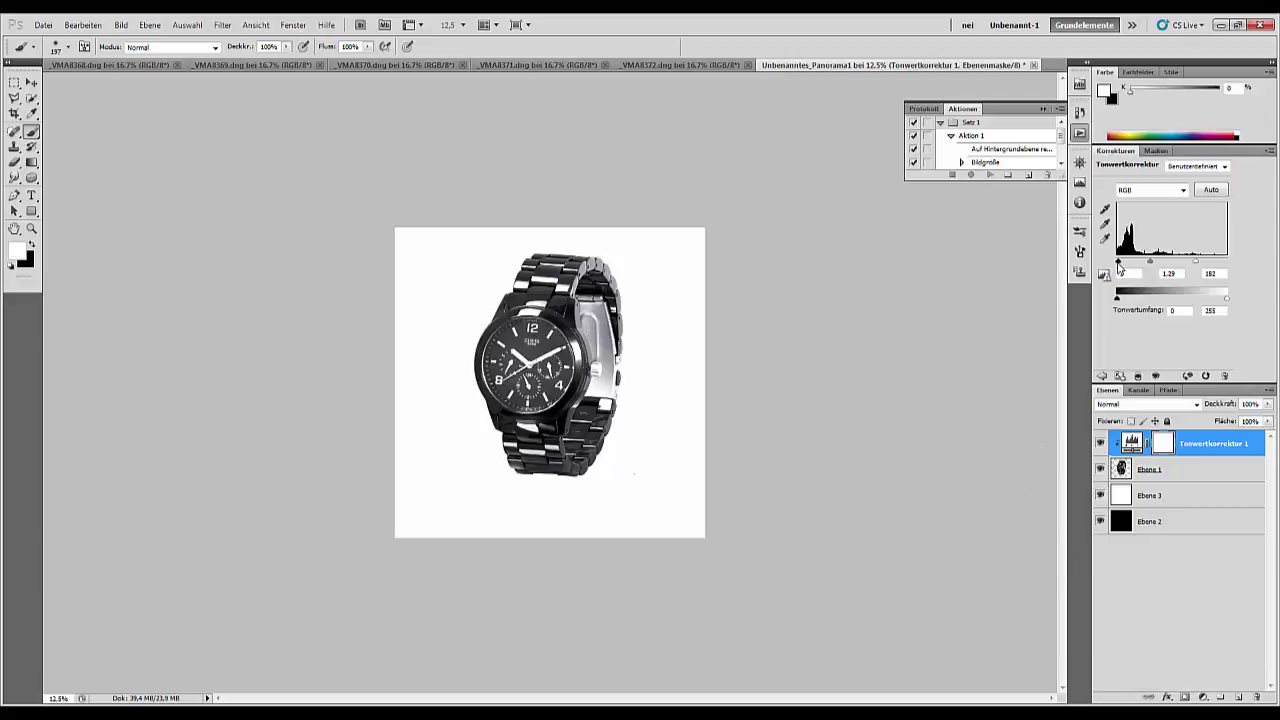
left_click(1101, 496)
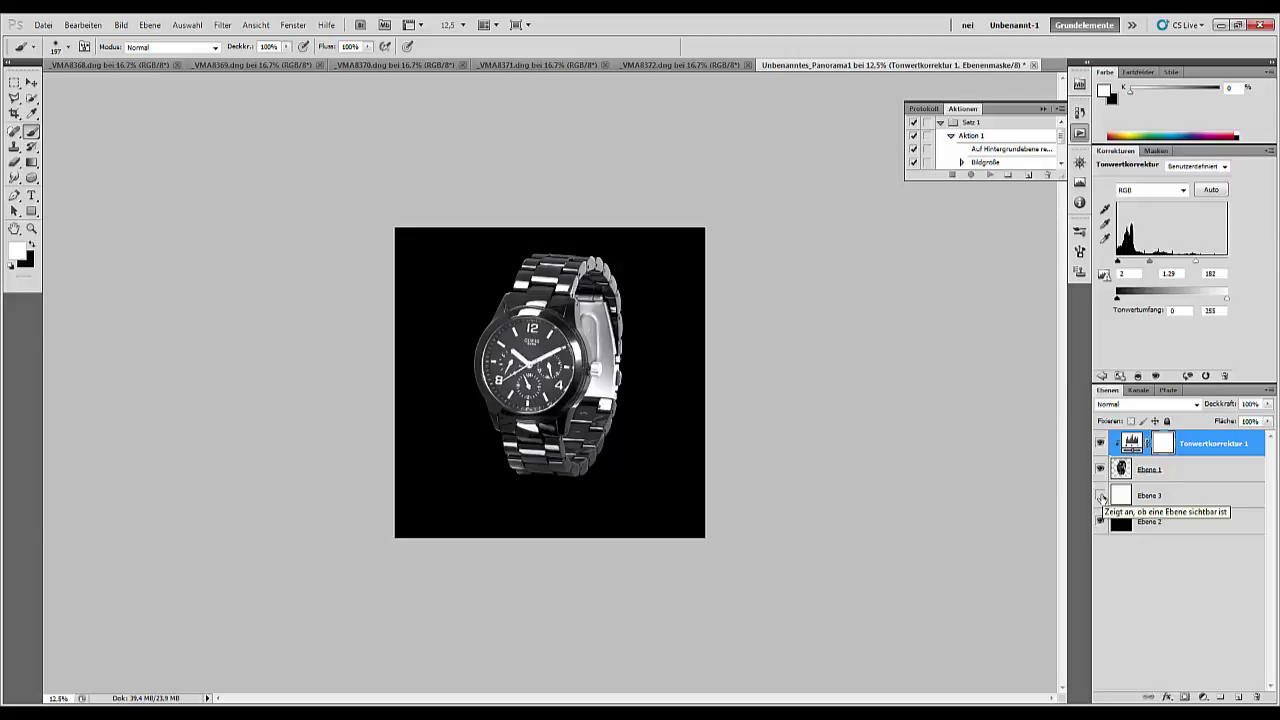
left_click(1101, 496)
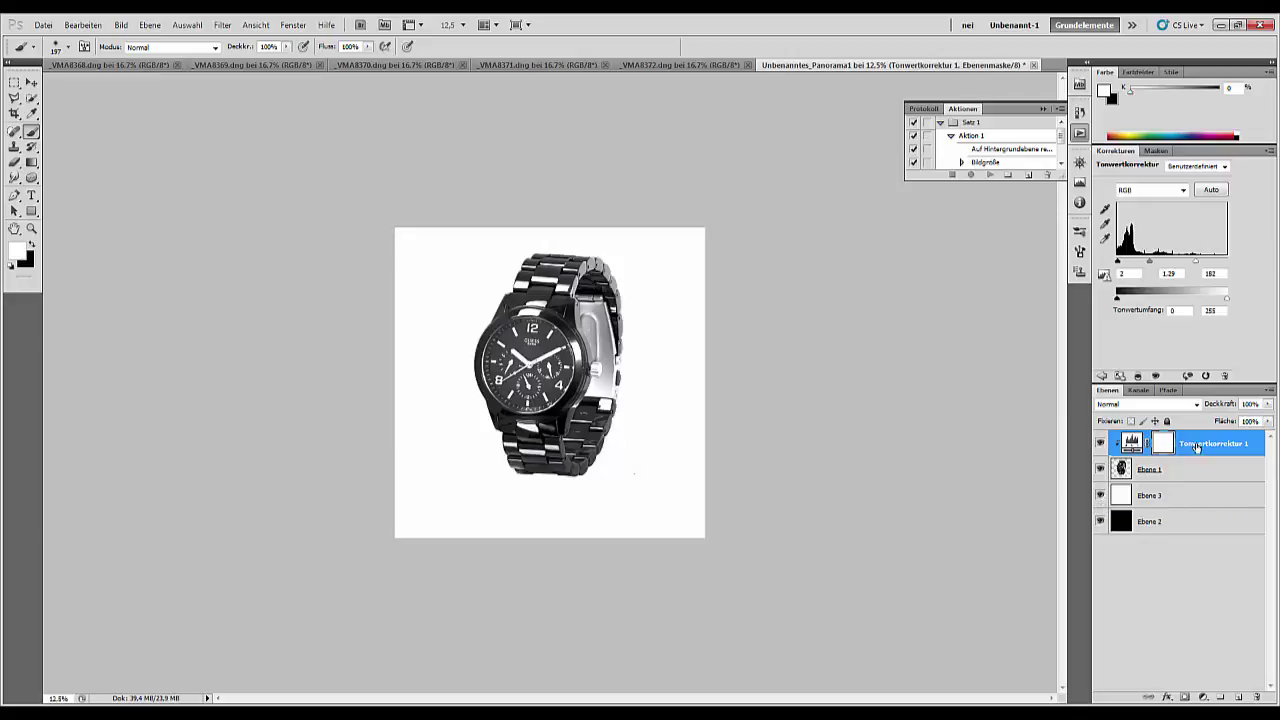
- Reduce the Levels adjustment's opacity to 75% and merge it into Ebene 1
left_click_drag(1230, 406, 1210, 407)
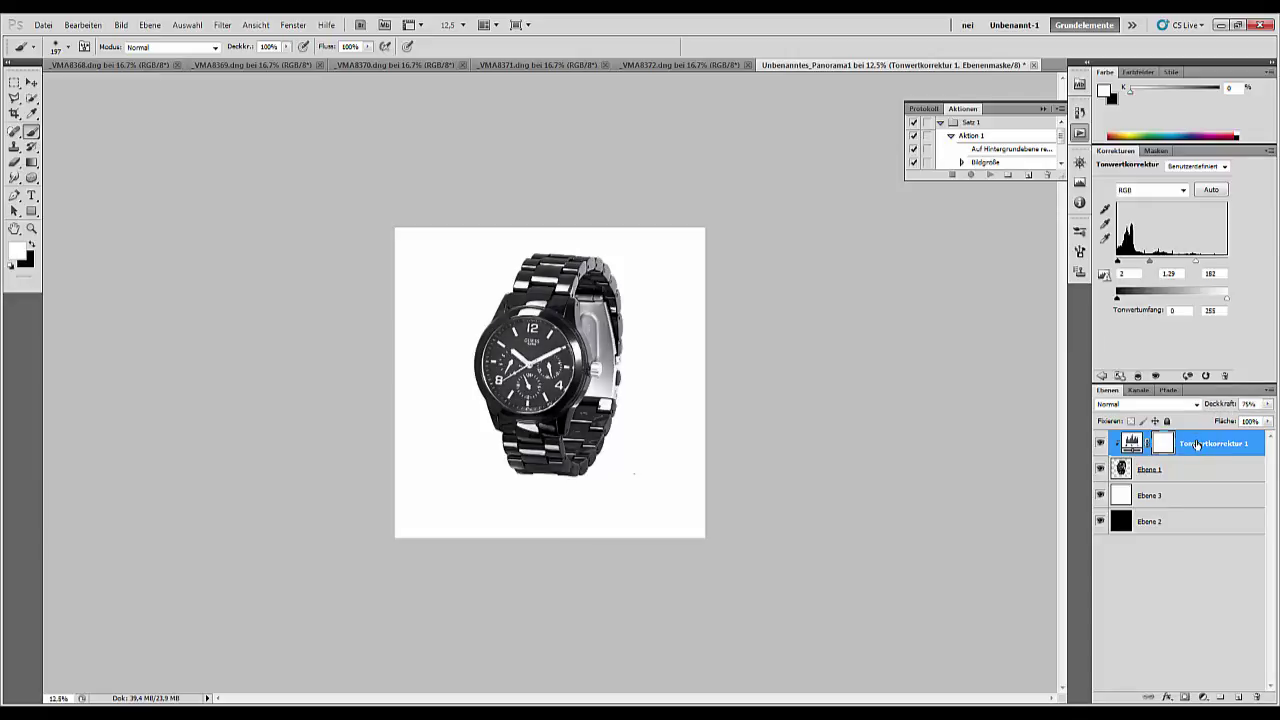
left_click(1197, 445)
key("Delete")
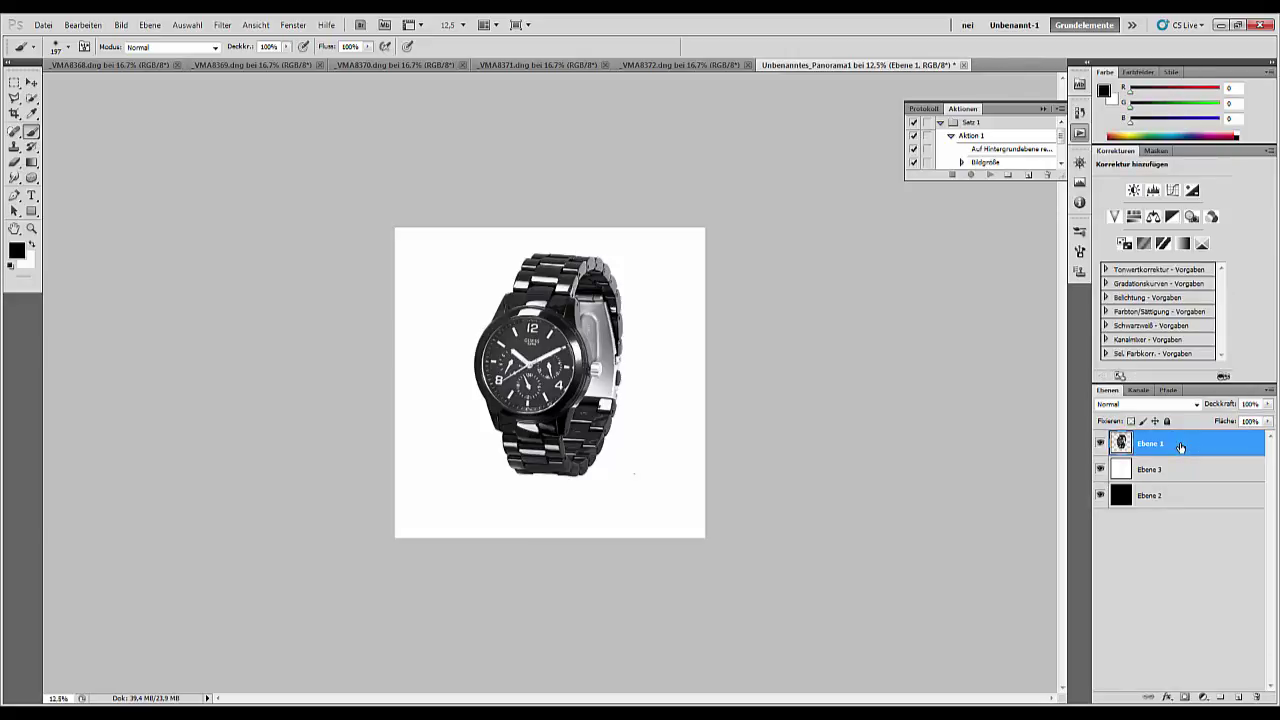
- Compare the watch against the white and black backgrounds and hide the white Ebene 3
left_click(1099, 444)
left_click(1099, 444)
left_click(1100, 470)
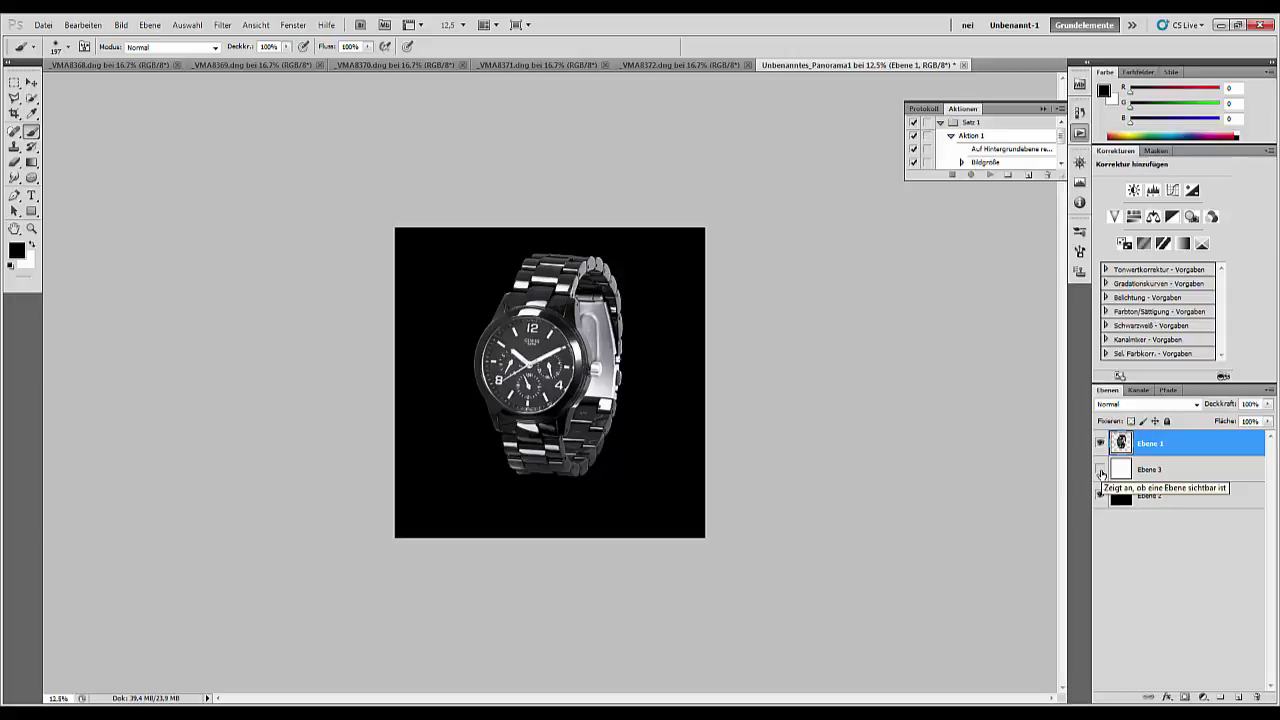
left_click(1100, 470)
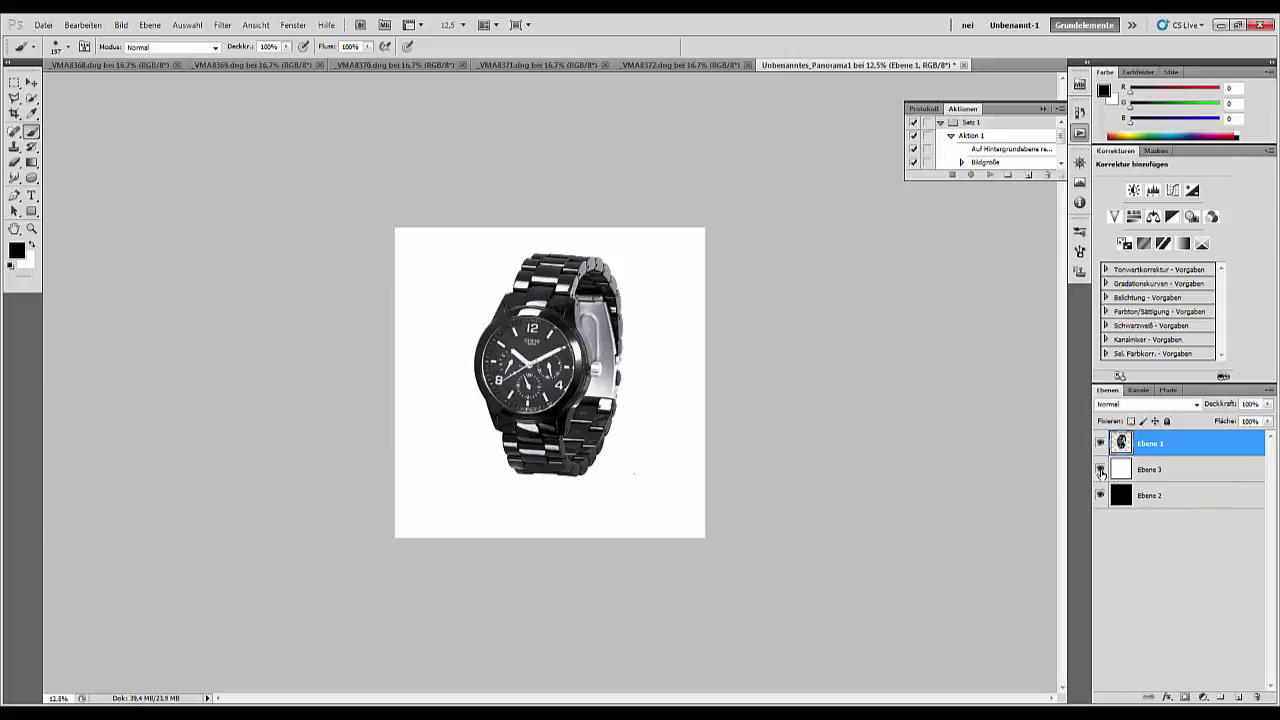
left_click(1100, 470)
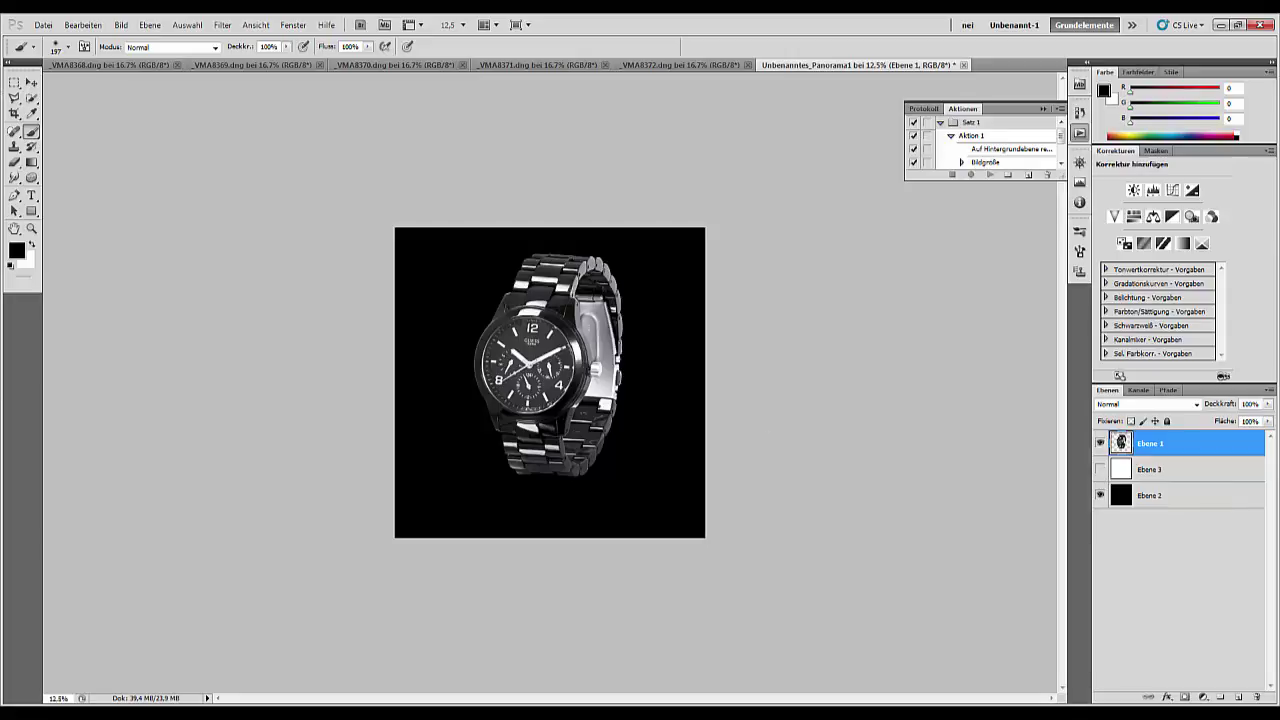
- Move the watch slightly down on the canvas and compare its placement on the white and black backgrounds
left_click(31, 83)
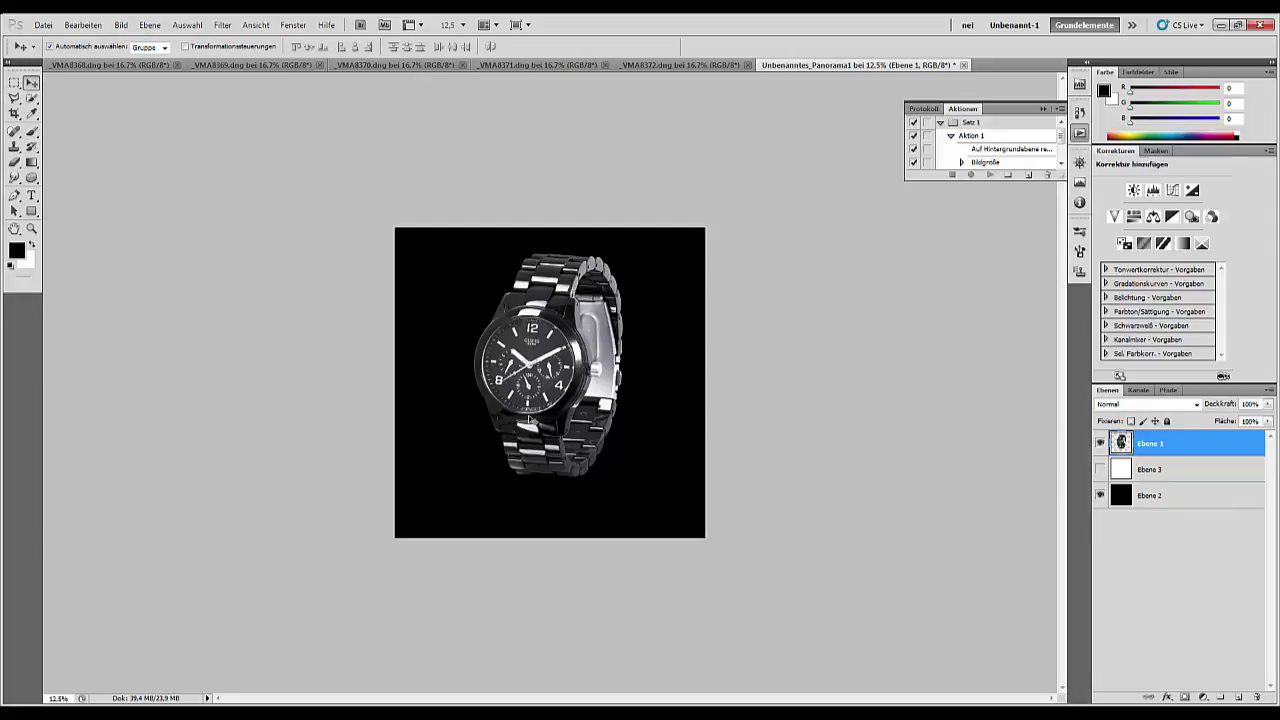
left_click_drag(528, 422, 526, 436)
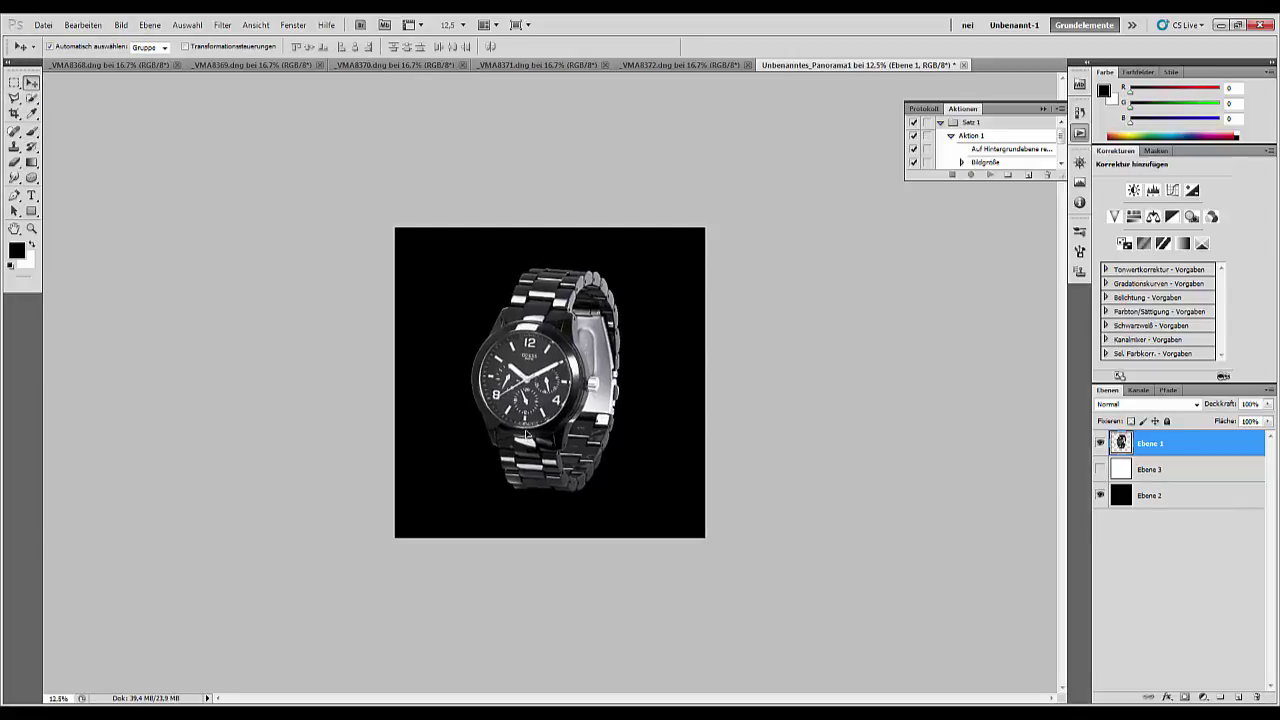
left_click(1101, 471)
left_click(1101, 472)
left_click(1101, 472)
left_click(1101, 472)
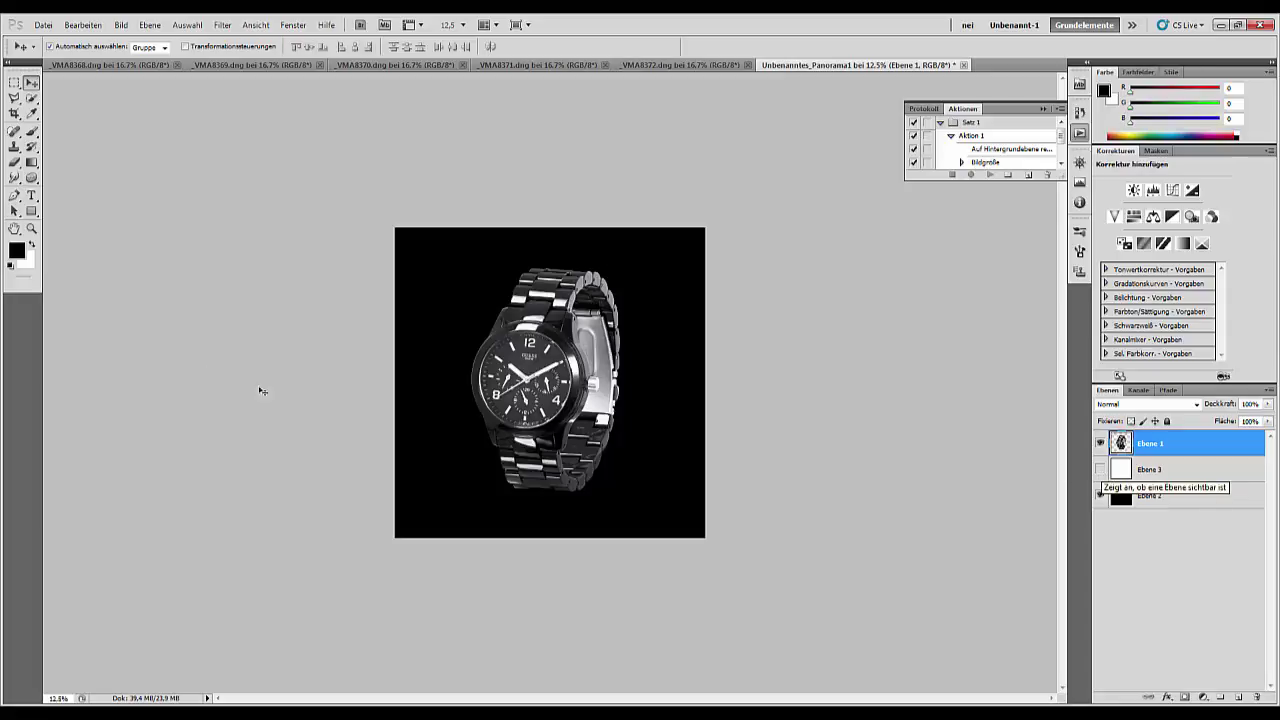
- Retouch the small light scratch on the metal clasp plate above the crown with the Spot Healing Brush at 100% magnification
double_click(33, 230)
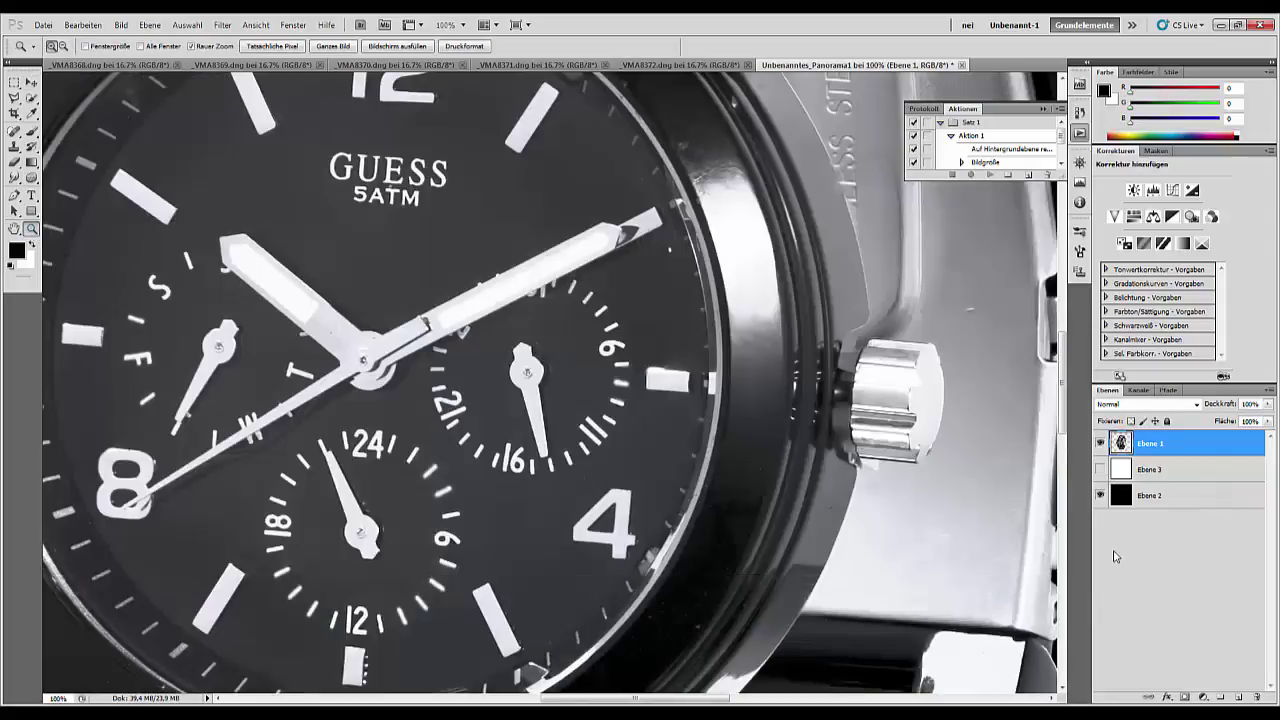
left_click_drag(884, 316, 430, 700)
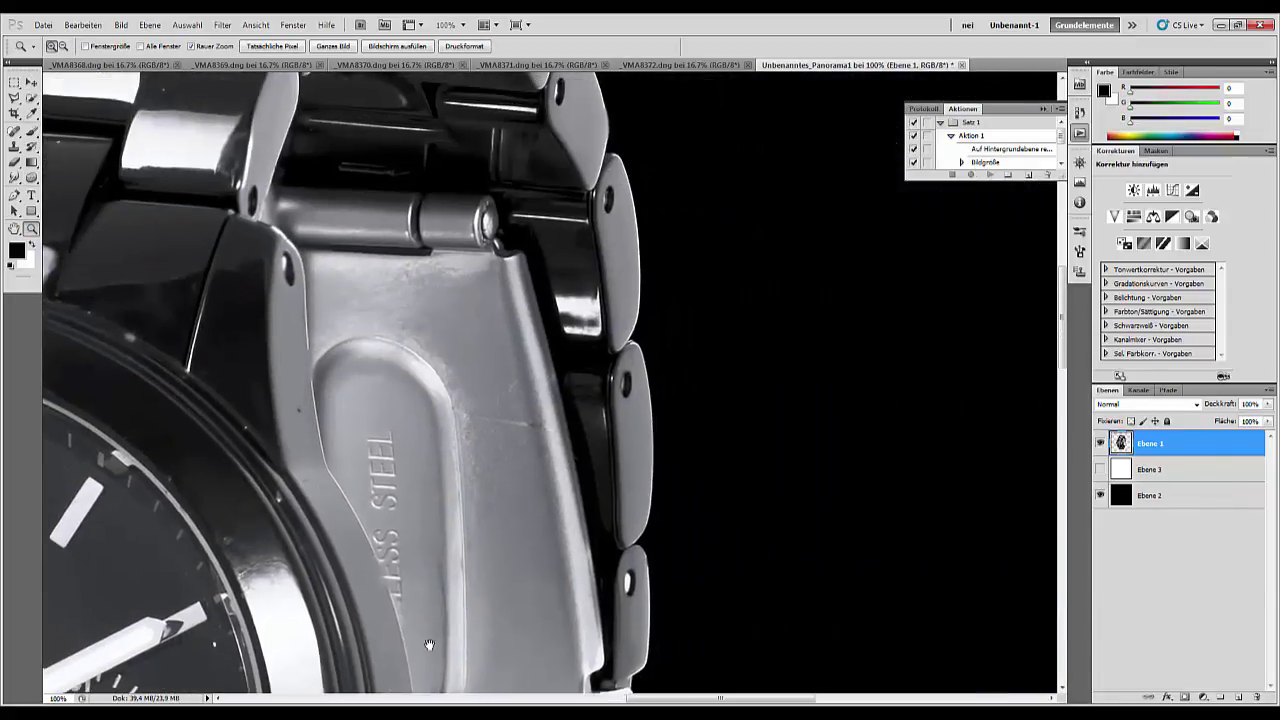
left_click_drag(429, 645, 489, 241)
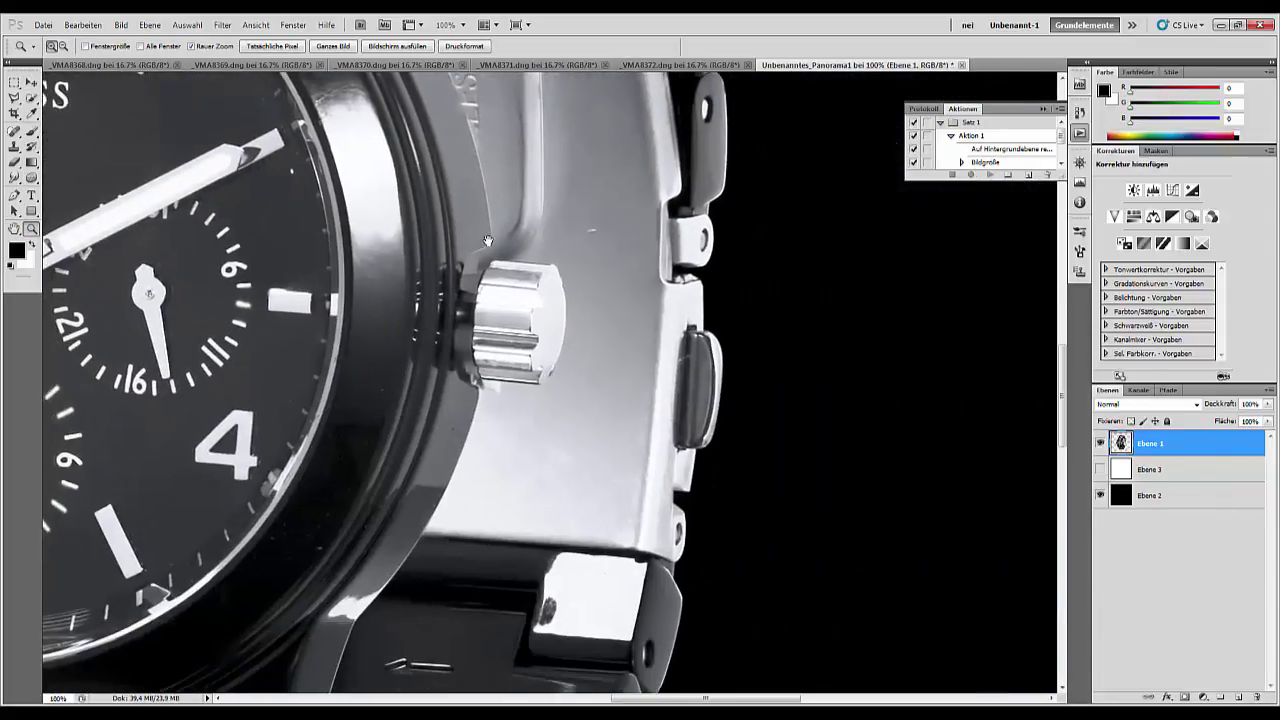
left_click(15, 132)
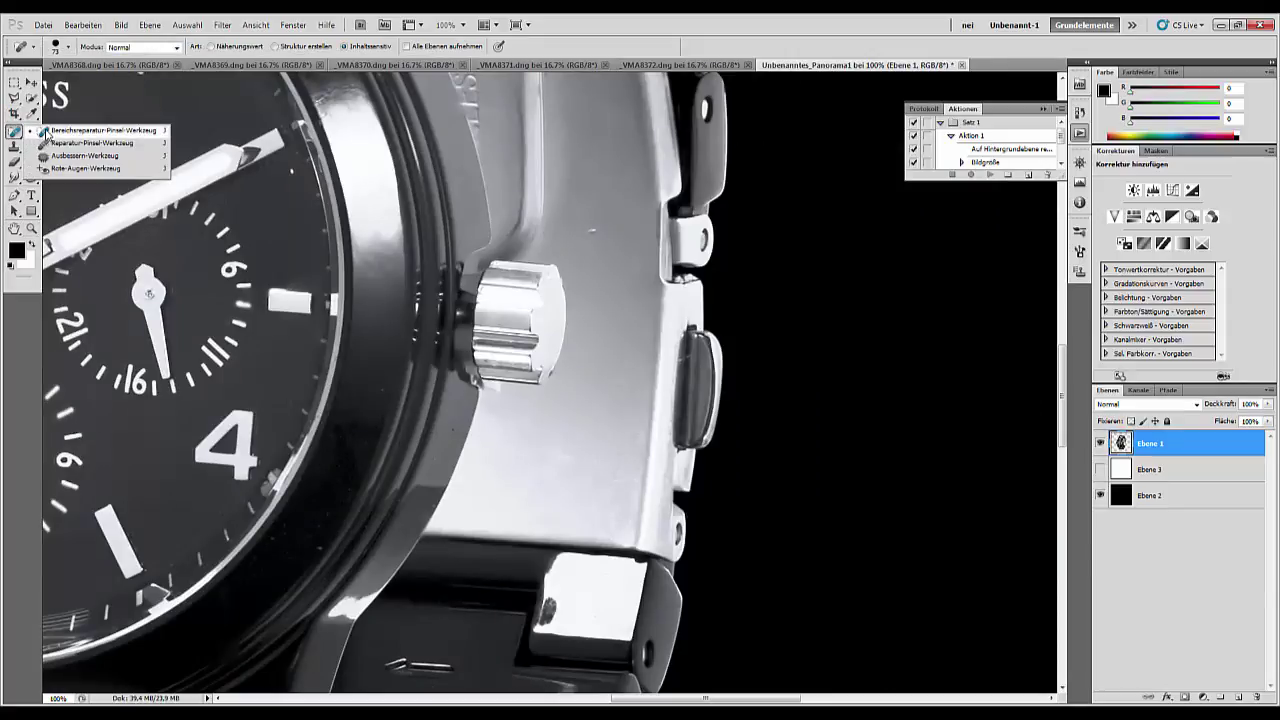
left_click(52, 131)
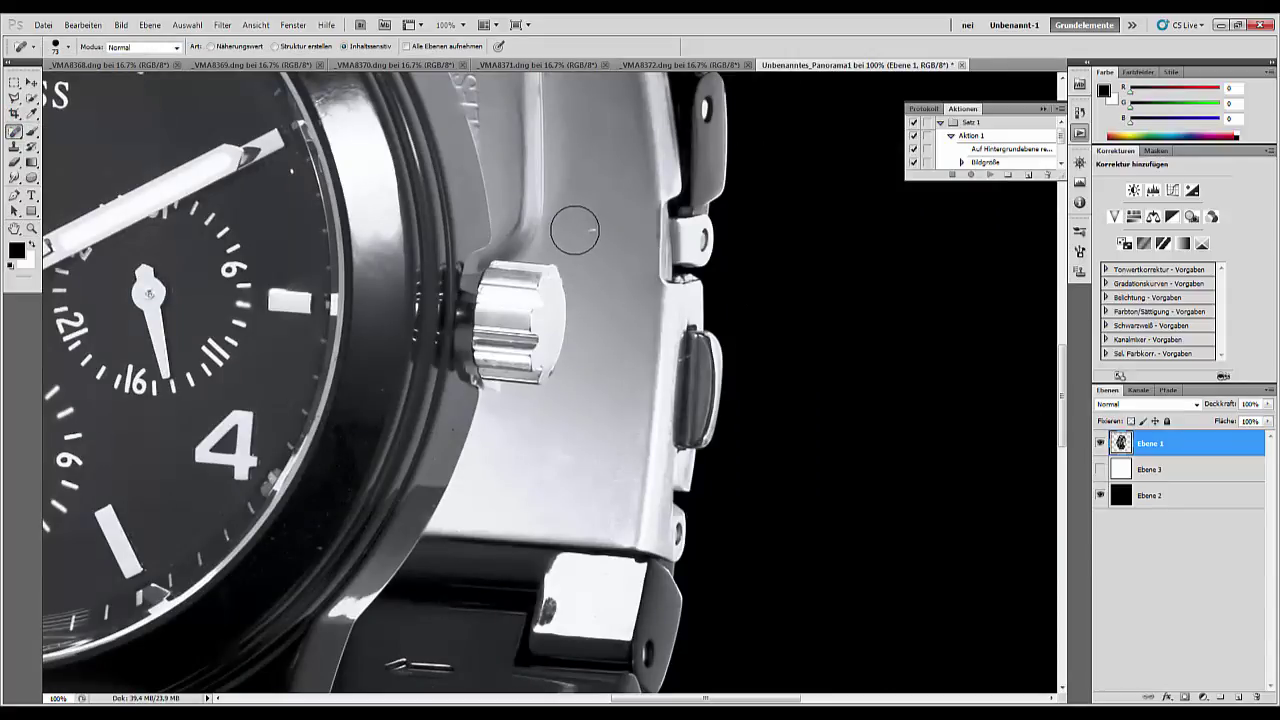
left_click(590, 230)
left_click_drag(244, 582, 846, 528)
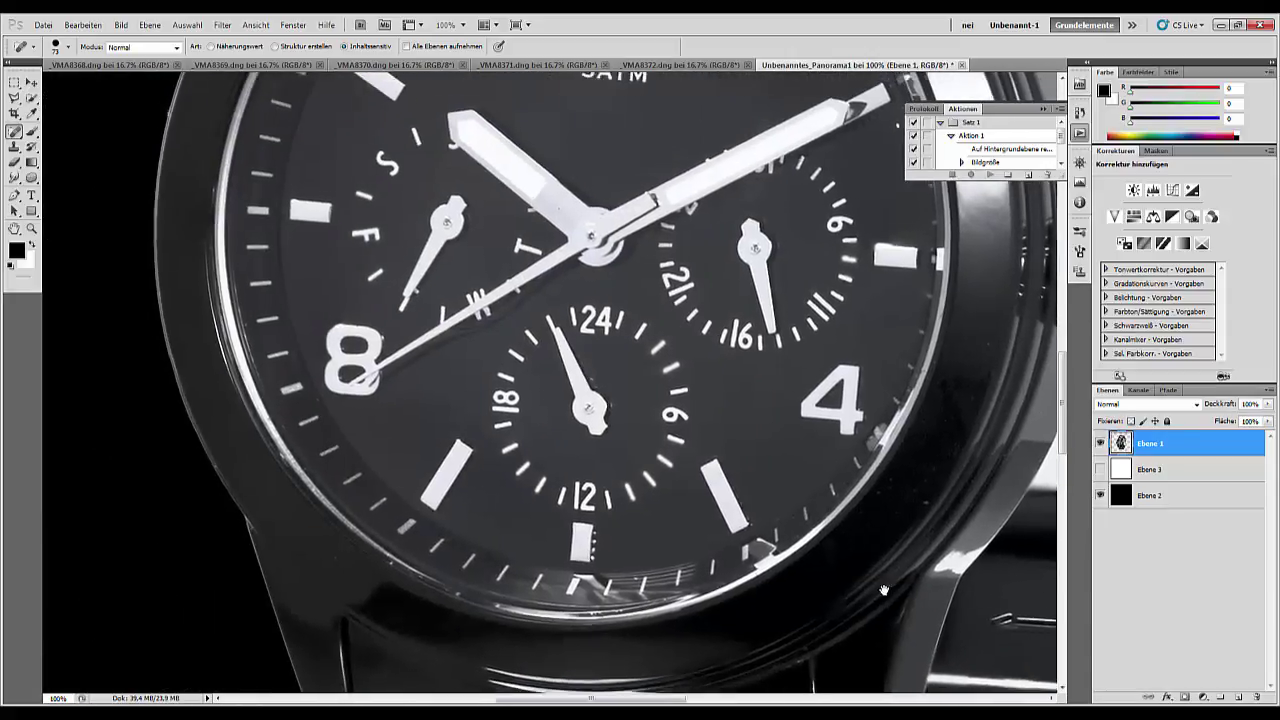
- Inspect the dial and upper bracelet up close and reduce the Spot Healing Brush size to 13 px
left_click_drag(740, 330, 850, 530)
mouse_move(722, 293)
left_mouse_down()
mouse_move(628, 686)
mouse_move(624, 600)
mouse_move(316, 460)
mouse_move(387, 271)
mouse_move(357, 654)
left_mouse_up()
right_click(744, 462)
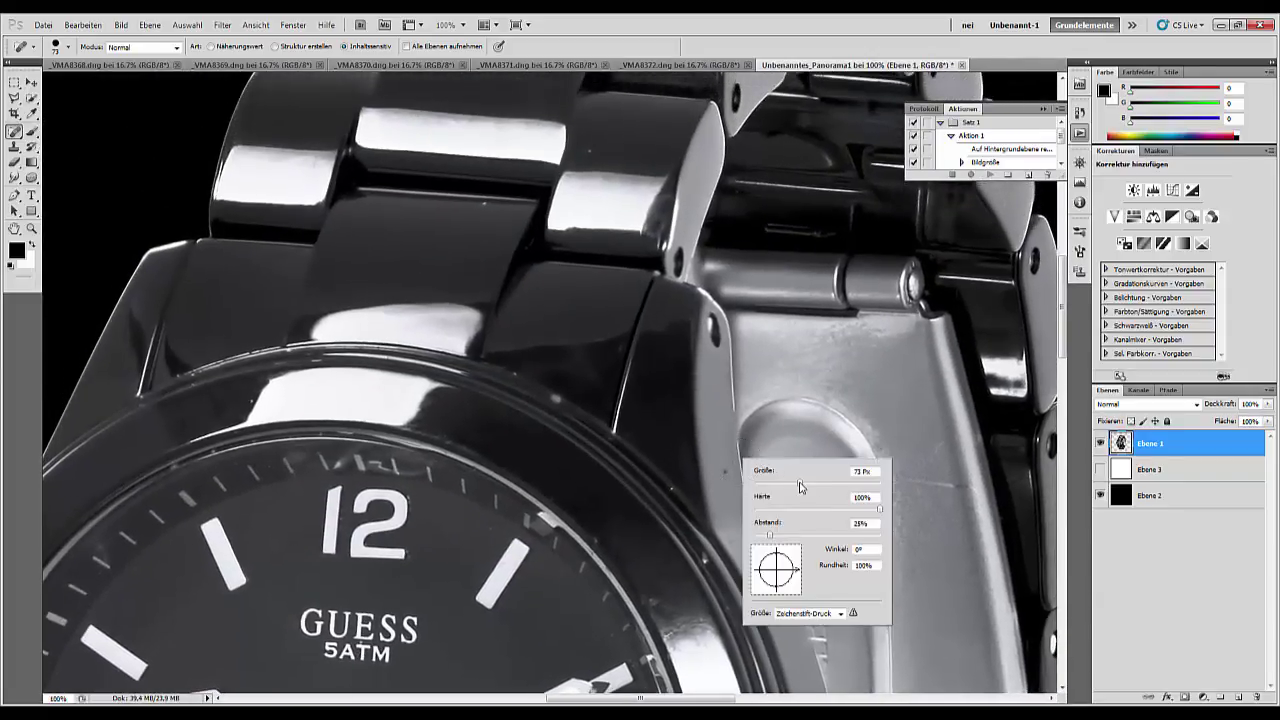
left_click_drag(800, 485, 760, 486)
key("Return")
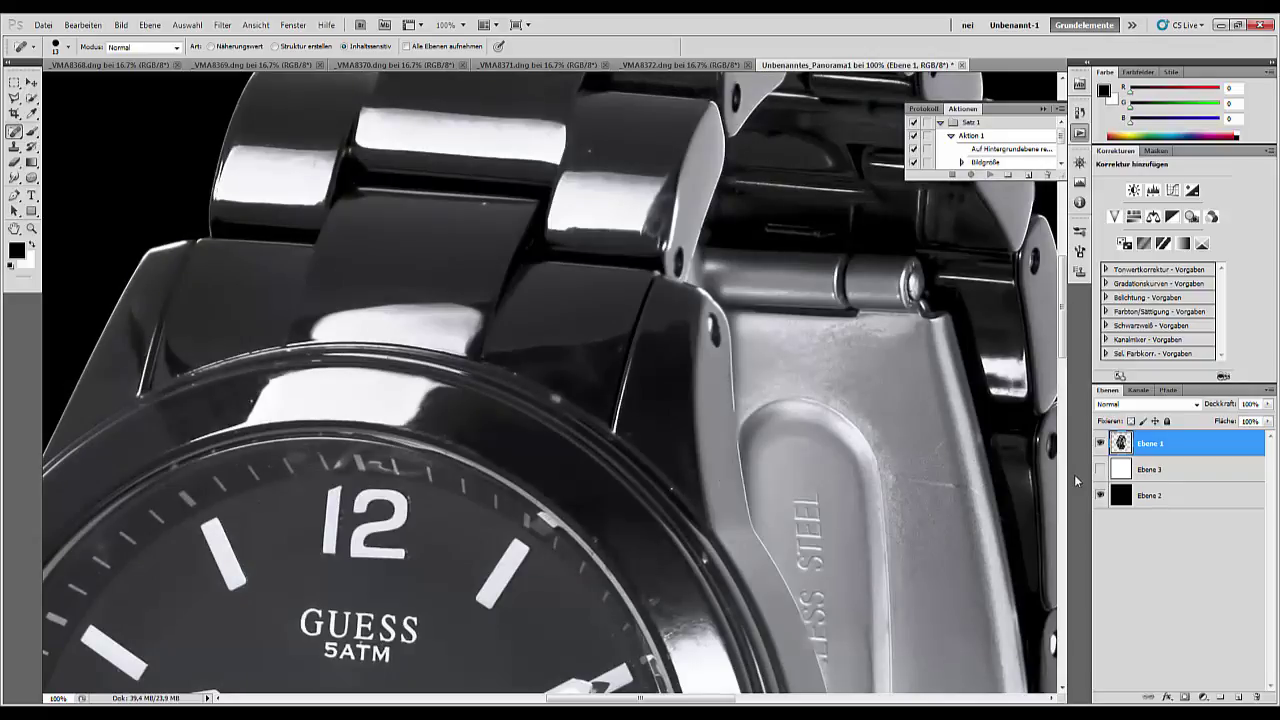
key("ctrl+0")
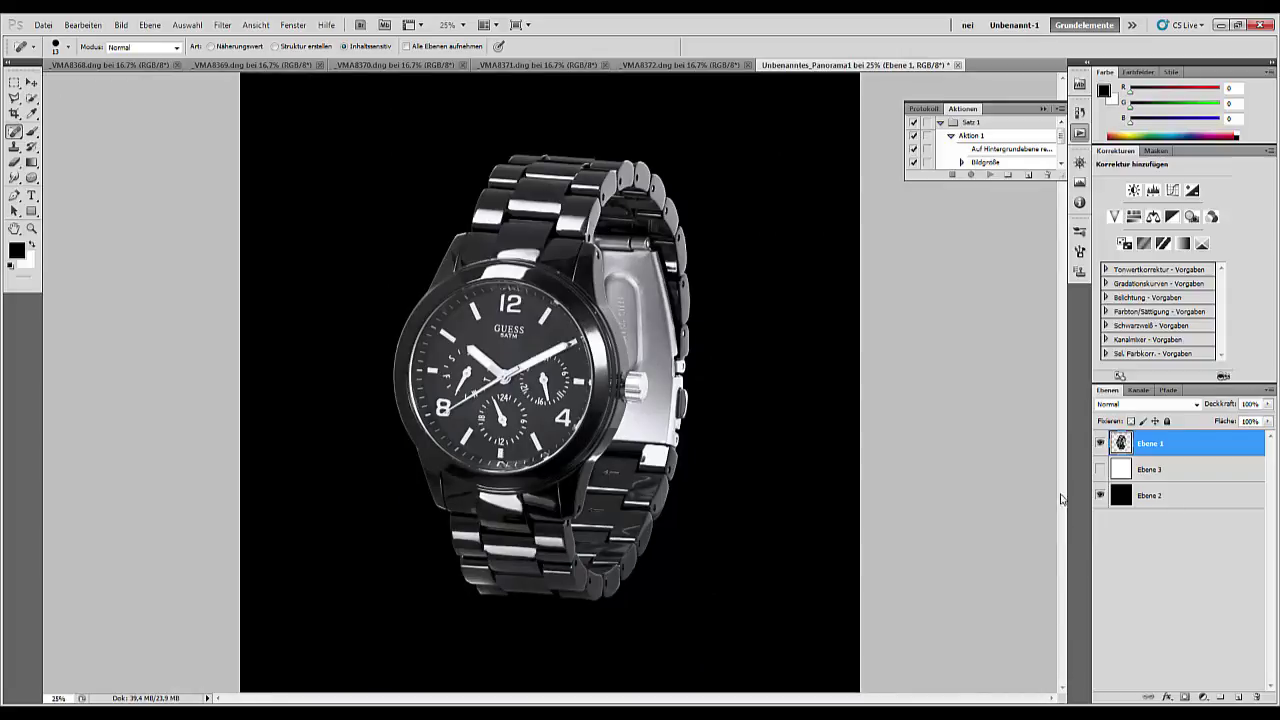
- Sharpen the watch on Ebene 1 with Unsharp Mask at about 52% strength, 1.5 px radius and threshold 0
left_click(222, 25)
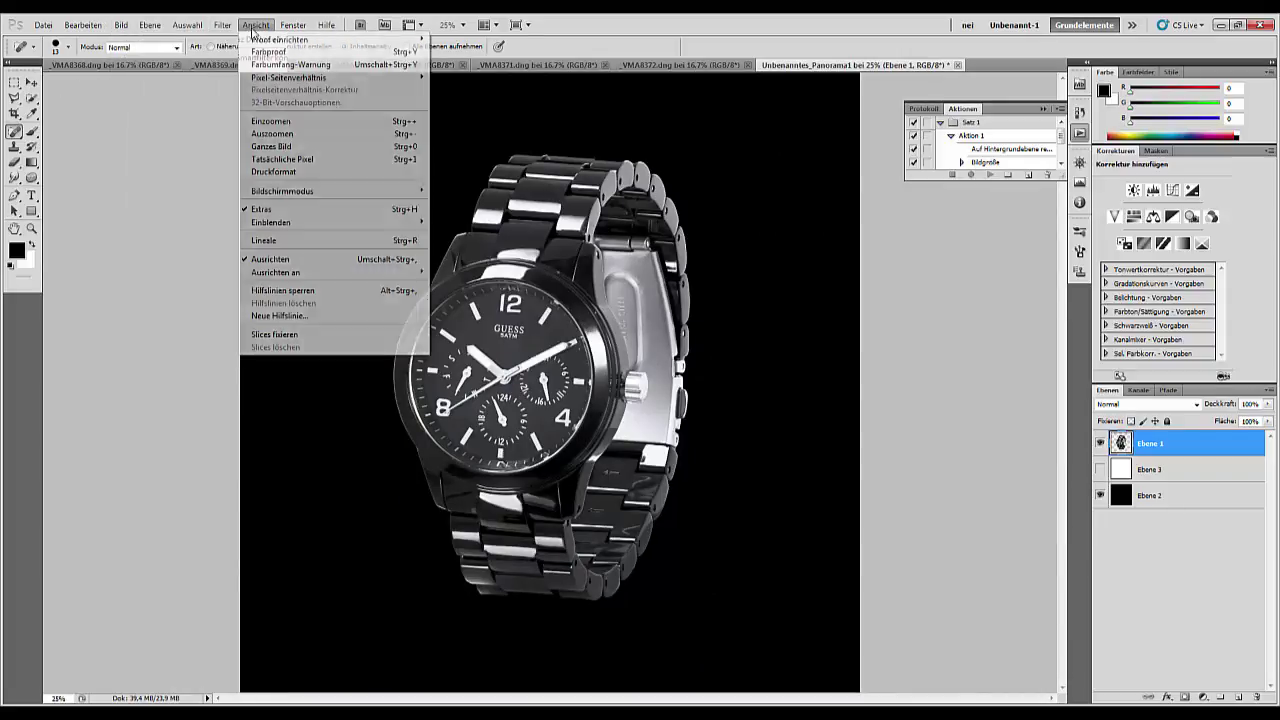
mouse_move(245, 30)
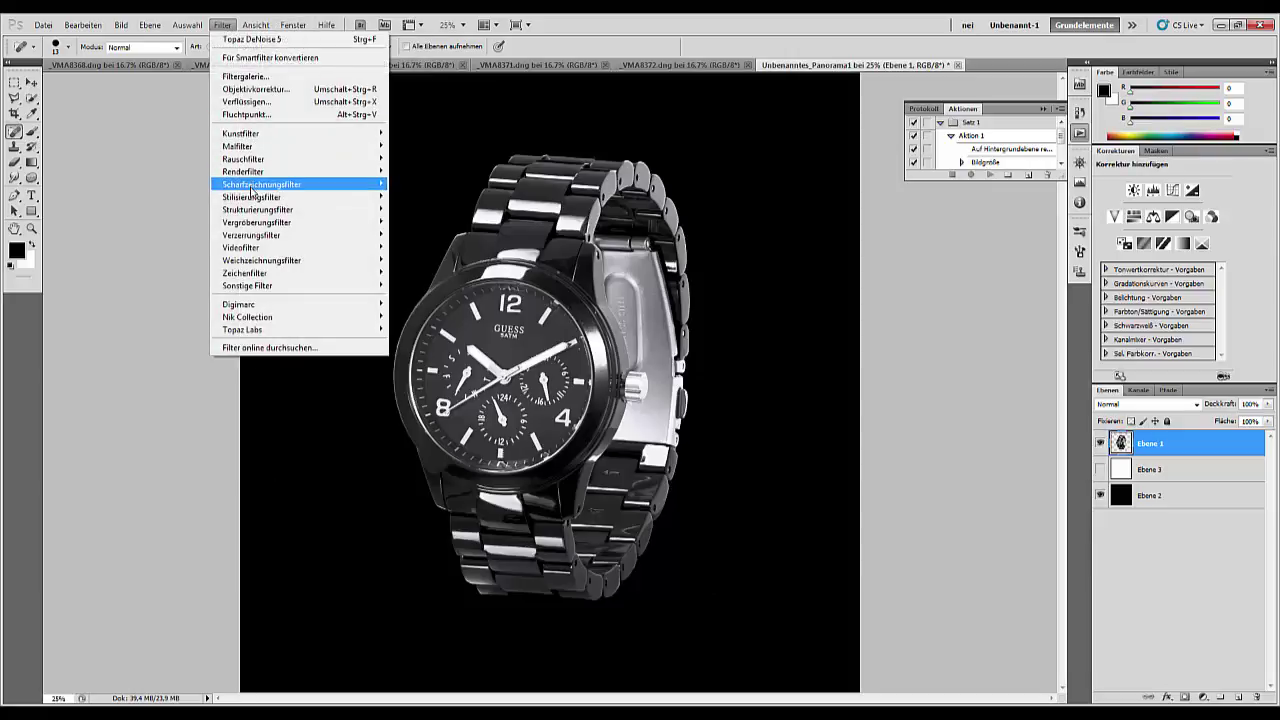
mouse_move(300, 184)
left_click(175, 239)
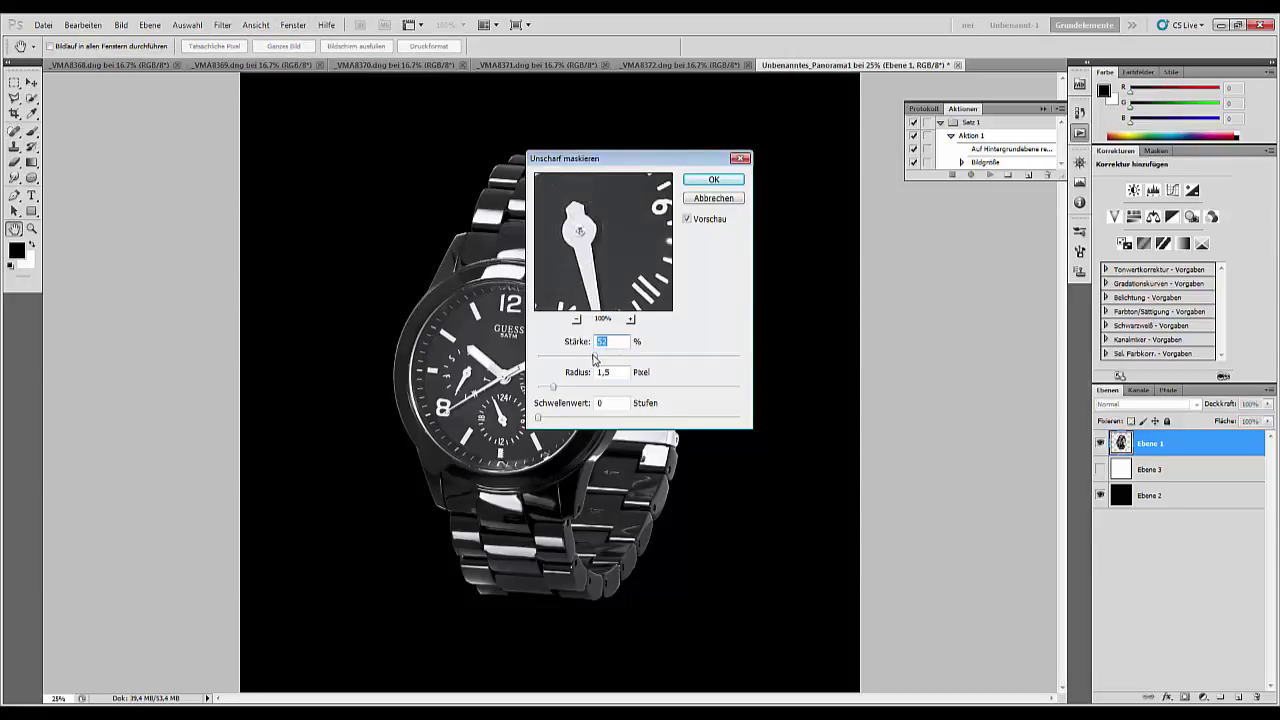
left_click_drag(597, 358, 592, 360)
left_click(715, 181)
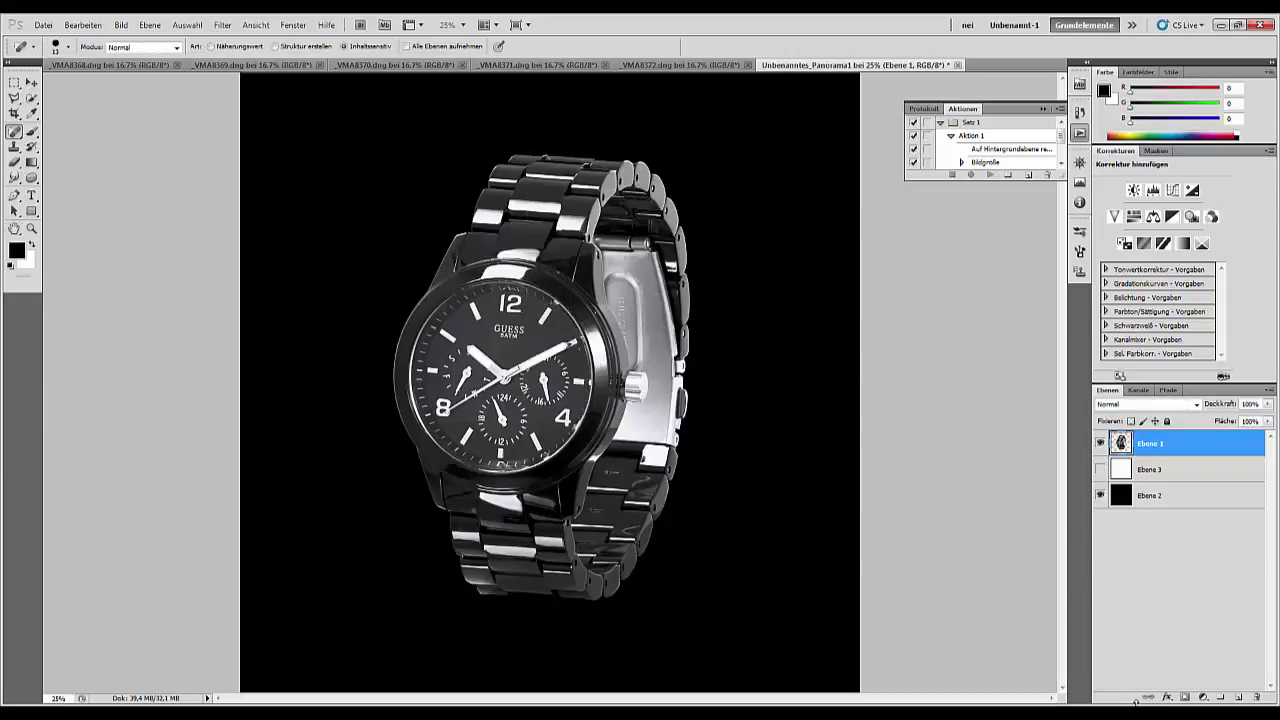
- Compare the sharpened watch on the black and white backgrounds by toggling Ebene 3, leaving the white layer shown
key("ctrl+minus")
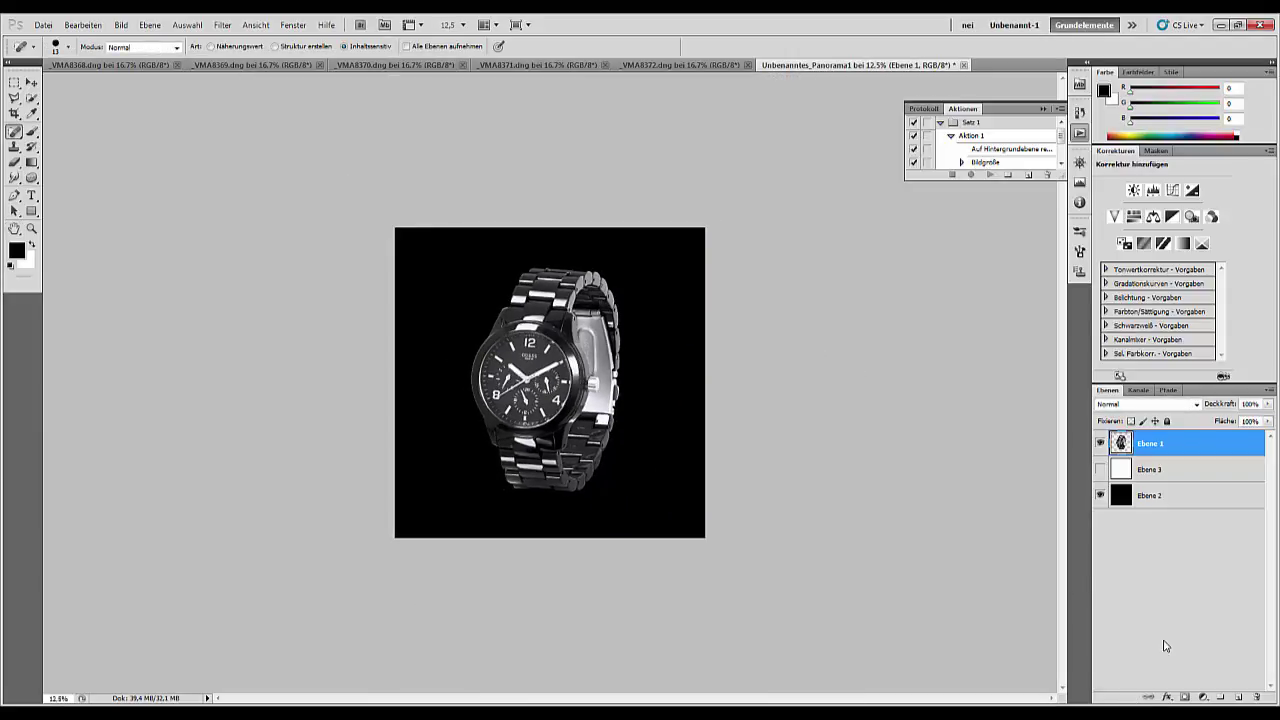
left_click(1100, 470)
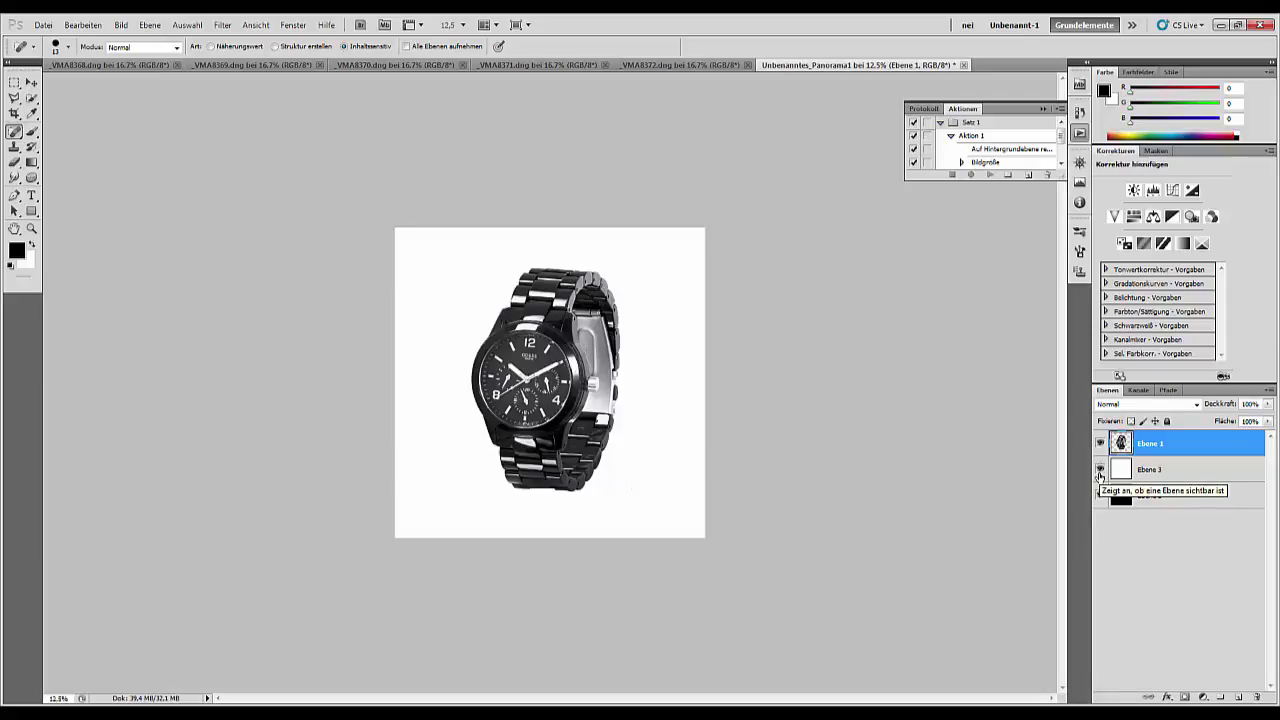
left_click(1100, 470)
left_click(1100, 470)
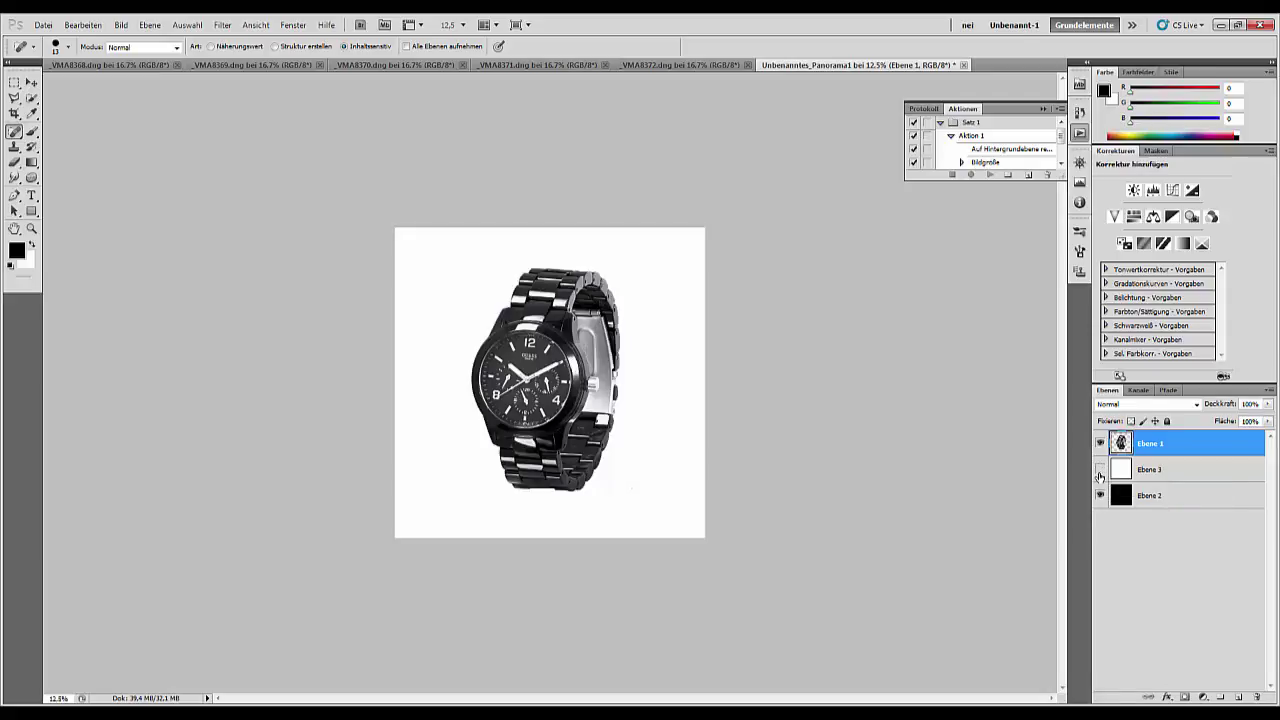
left_click(1100, 470)
left_click(1100, 470)
left_click(1100, 470)
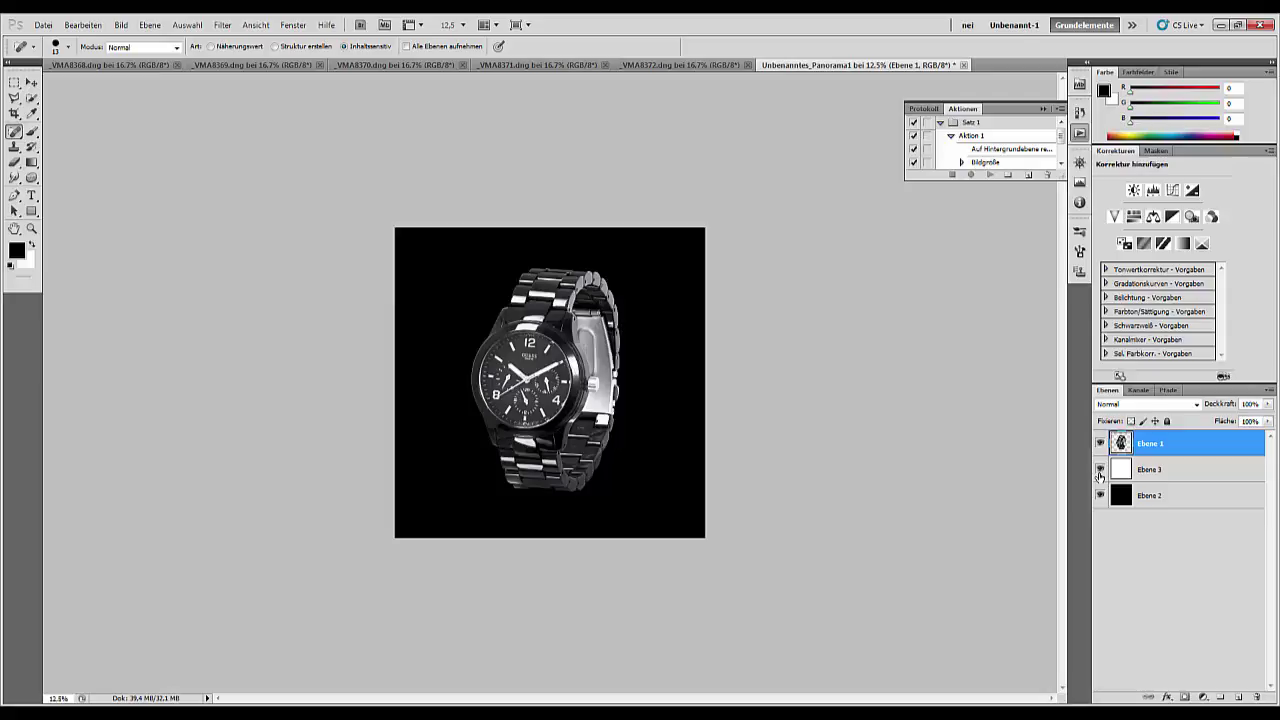
left_click(1100, 470)
left_click(1100, 470)
left_click(1100, 470)
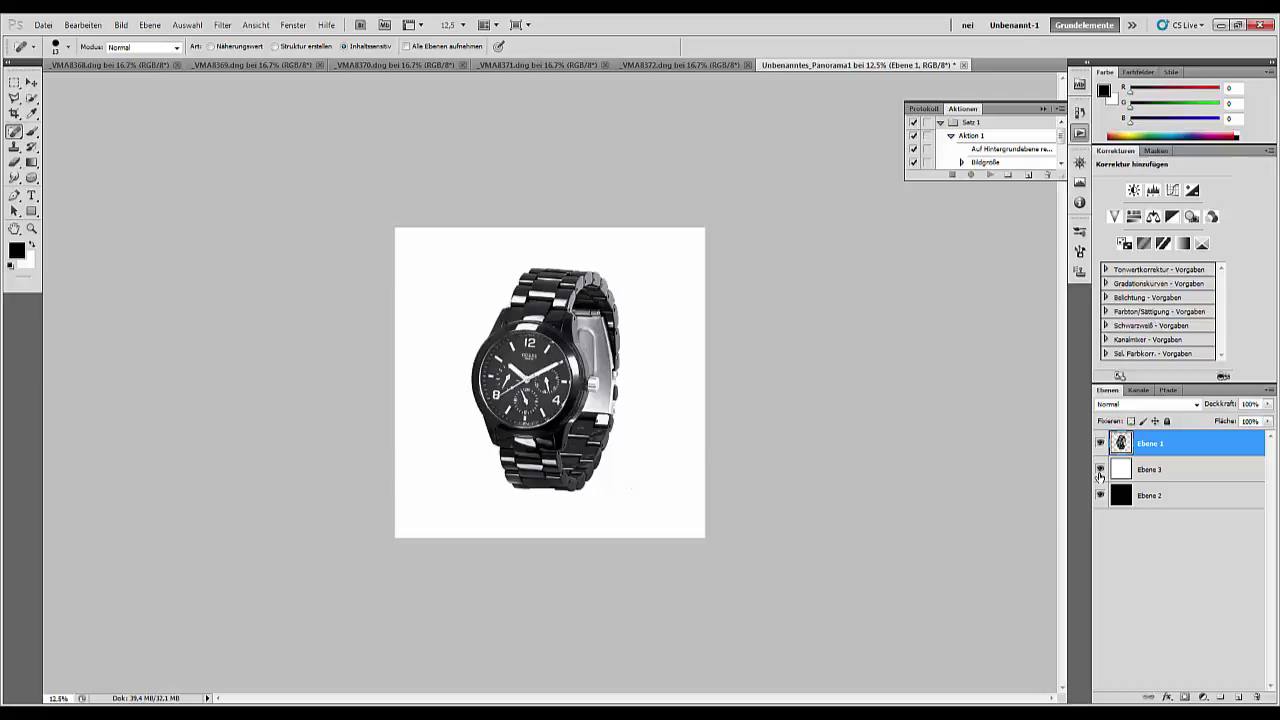